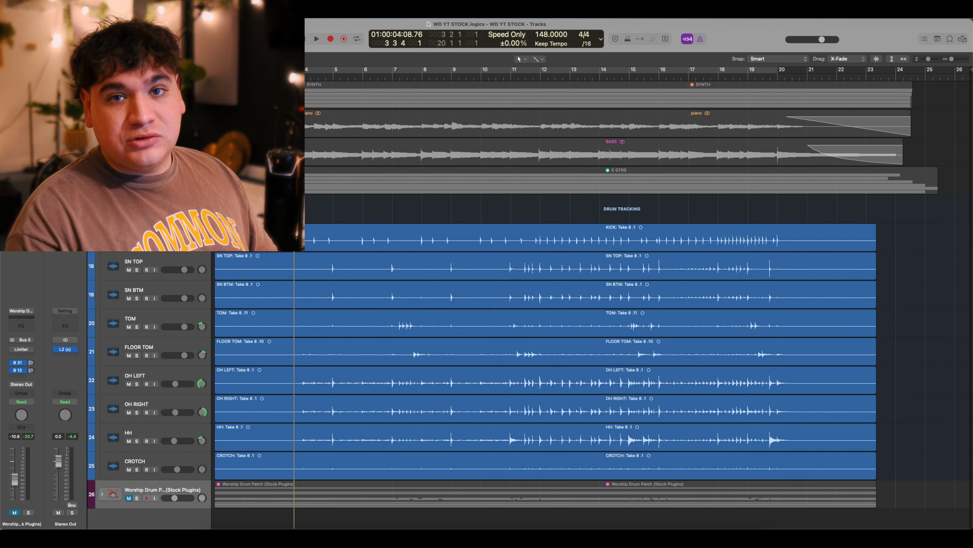
Play the song briefly, unsolo the drums, collapse DRUM TRACKING and expand the Worship Drum Patch stack.
key("space")
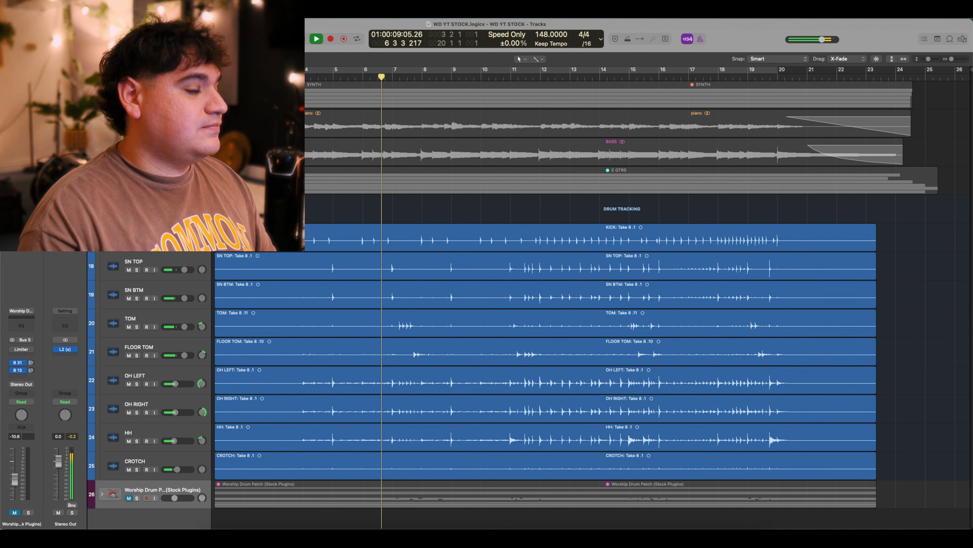
key("space")
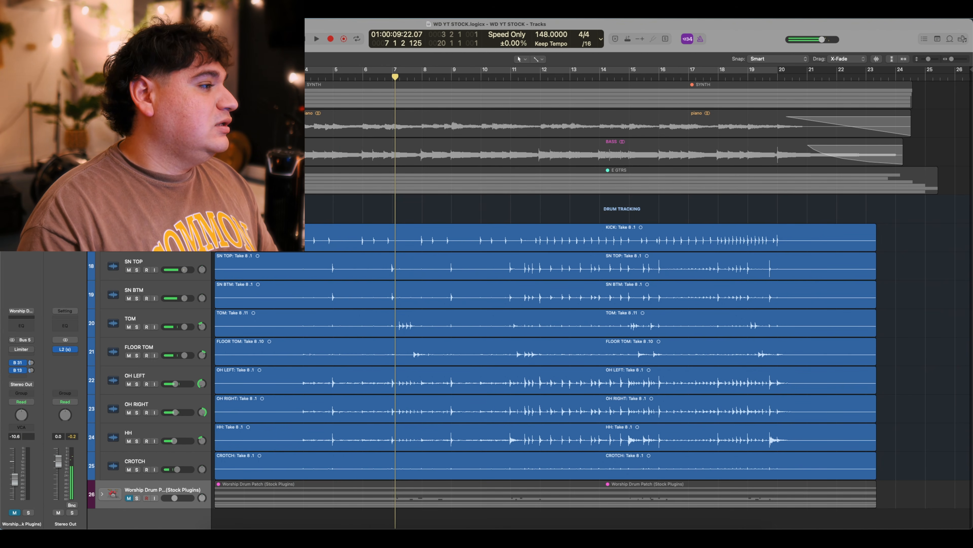
left_click(137, 212)
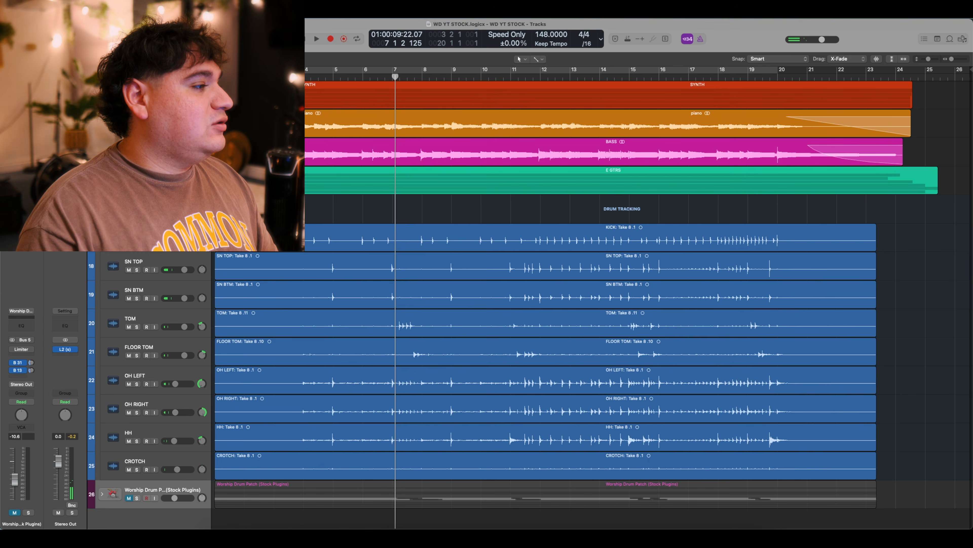
left_click(102, 208)
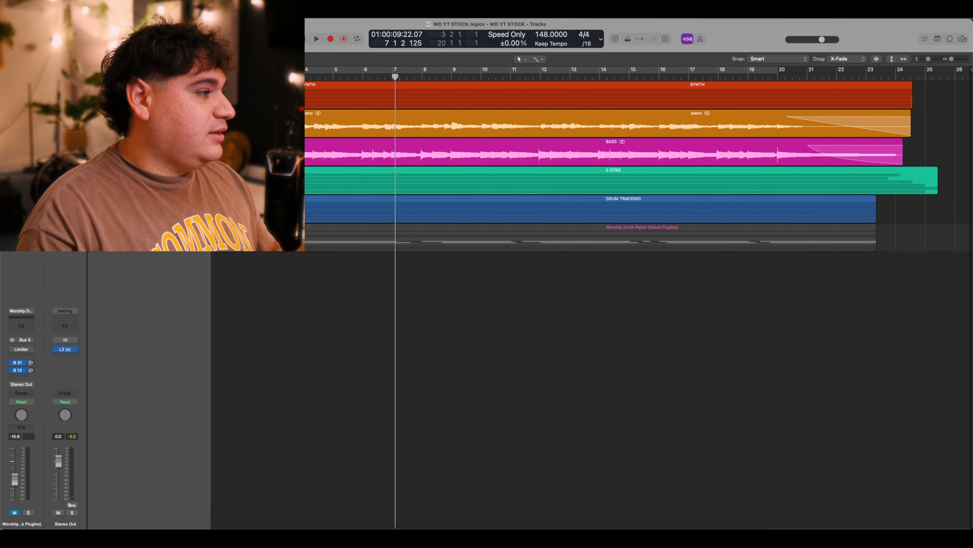
left_click(102, 237)
Select KICK, reveal its KICK and KICK SAMPLE subtracks, and open its Vintage Console EQ.
scroll(102, 238, "down", 3)
scroll(102, 238, "up", 3)
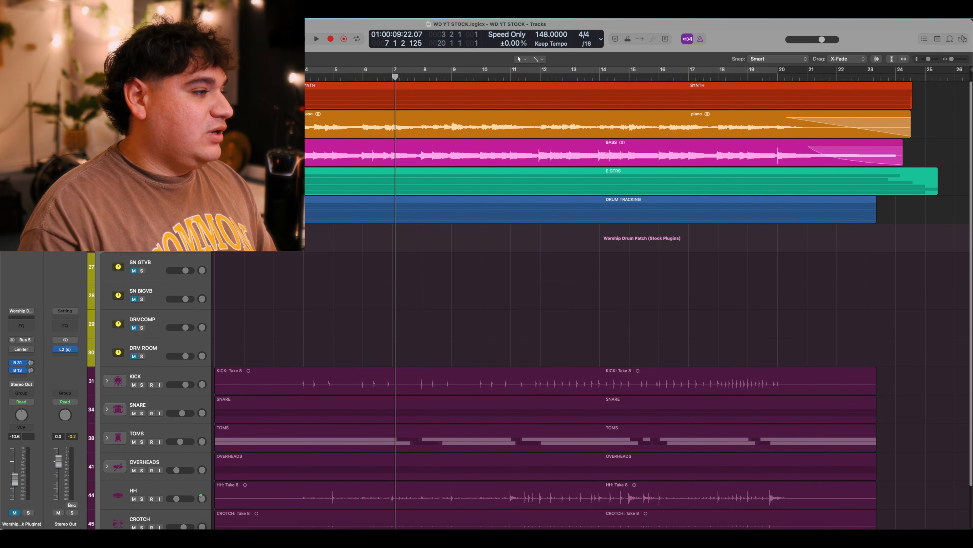
scroll(204, 387, "down", 2)
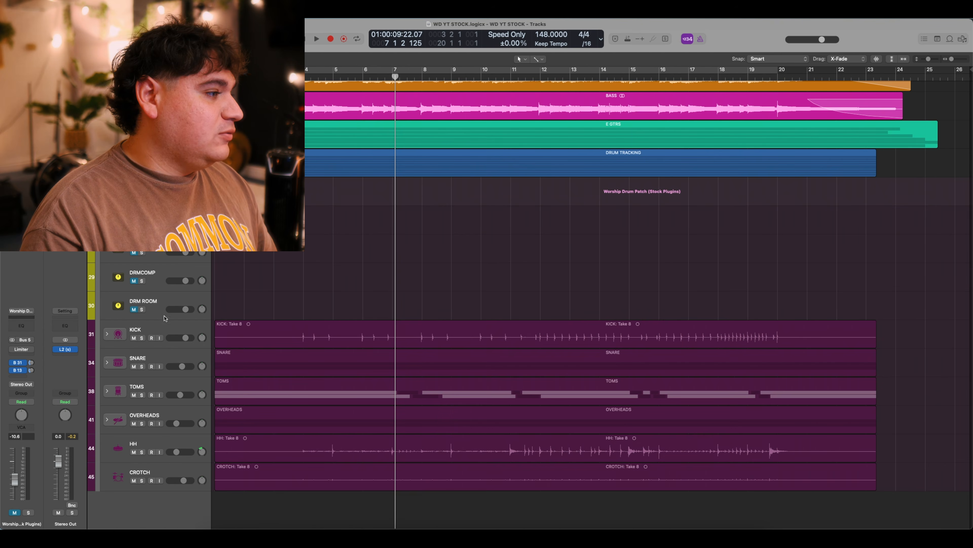
left_click(154, 326)
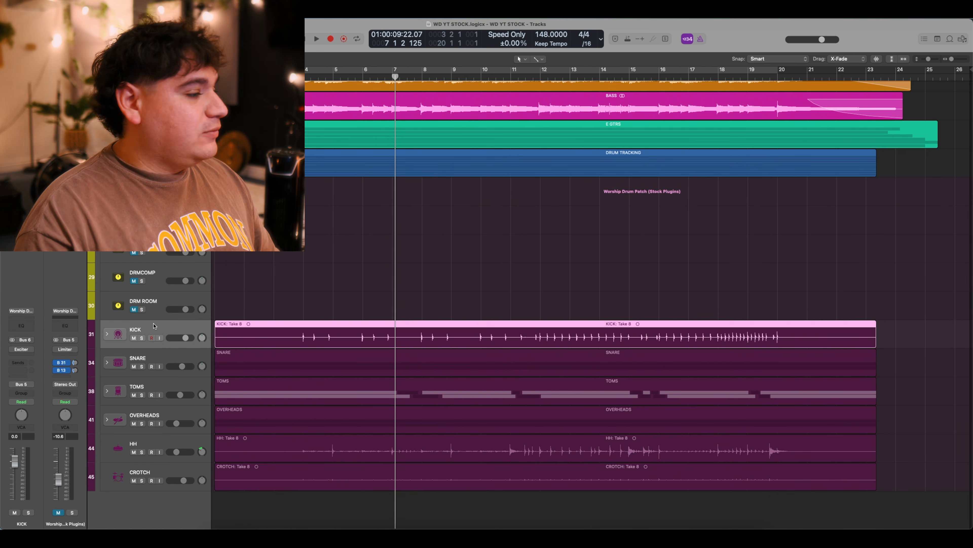
left_click(107, 334)
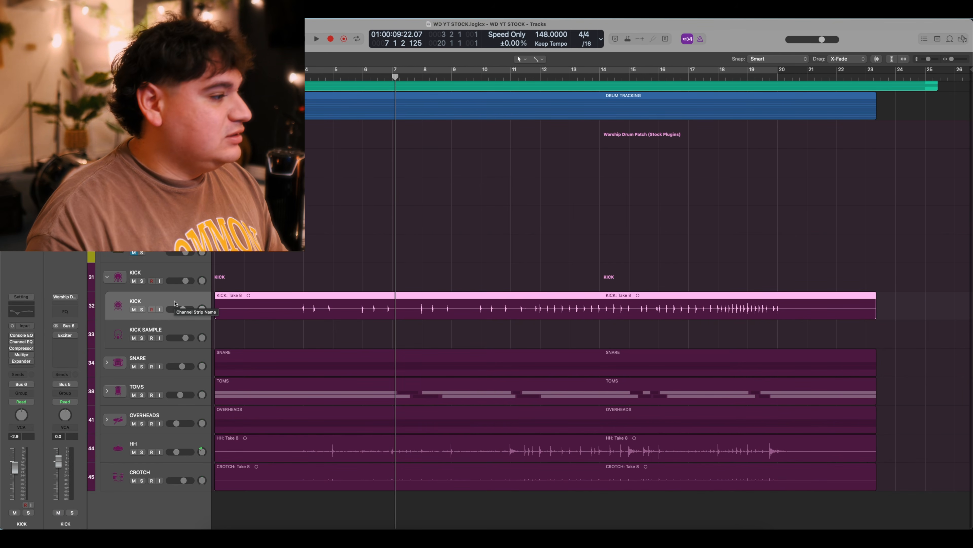
left_click(22, 335)
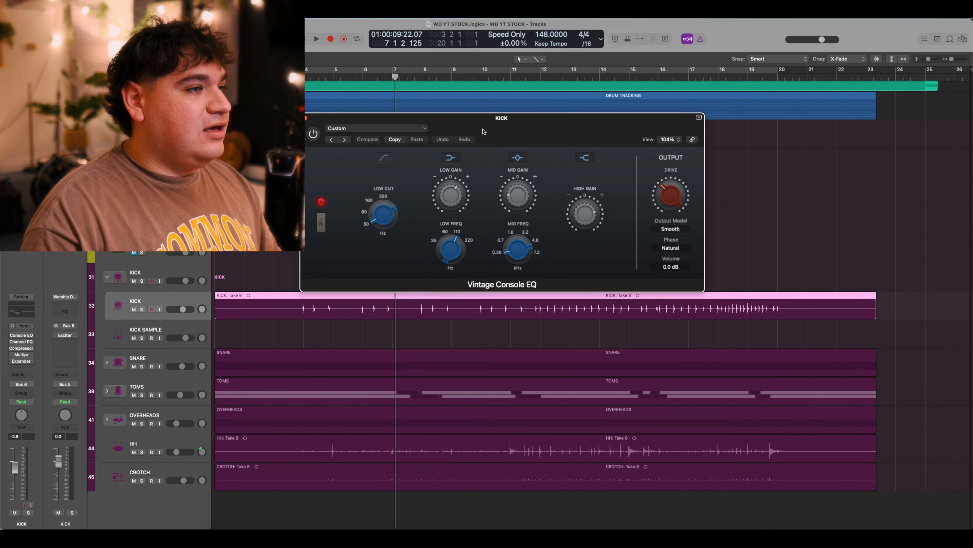
Position the KICK Vintage Console EQ window and review its default settings.
left_click_drag(483, 127, 491, 150)
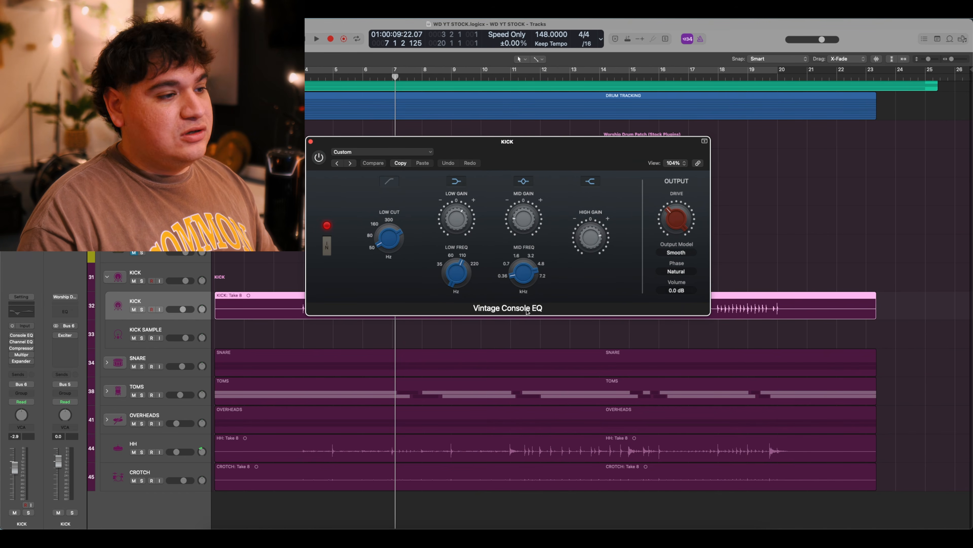
mouse_move(609, 238)
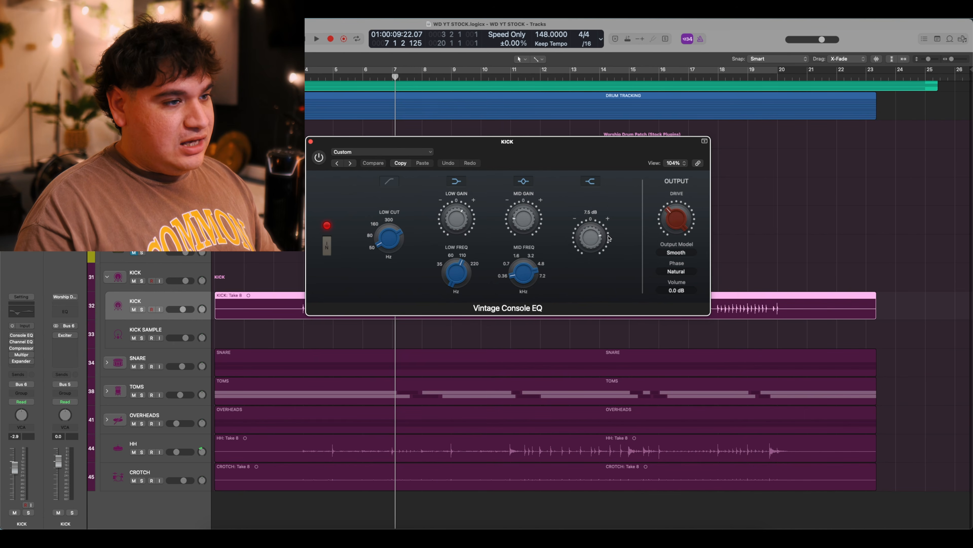
mouse_move(528, 209)
mouse_move(541, 270)
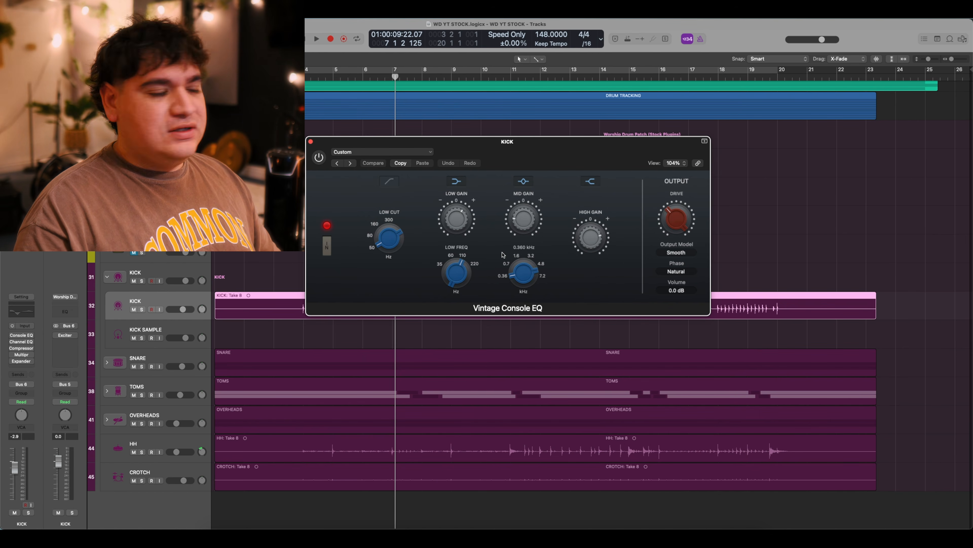
mouse_move(462, 215)
mouse_move(465, 264)
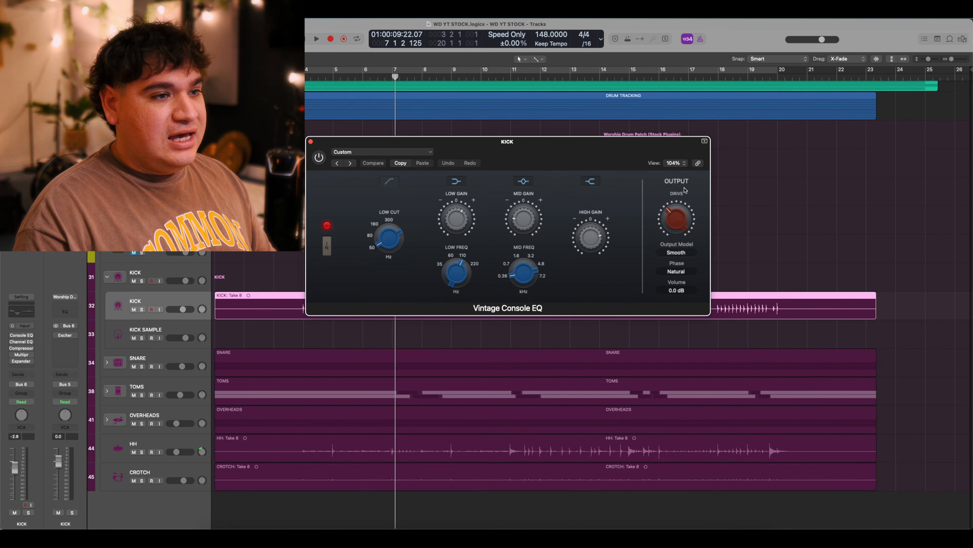
mouse_move(682, 226)
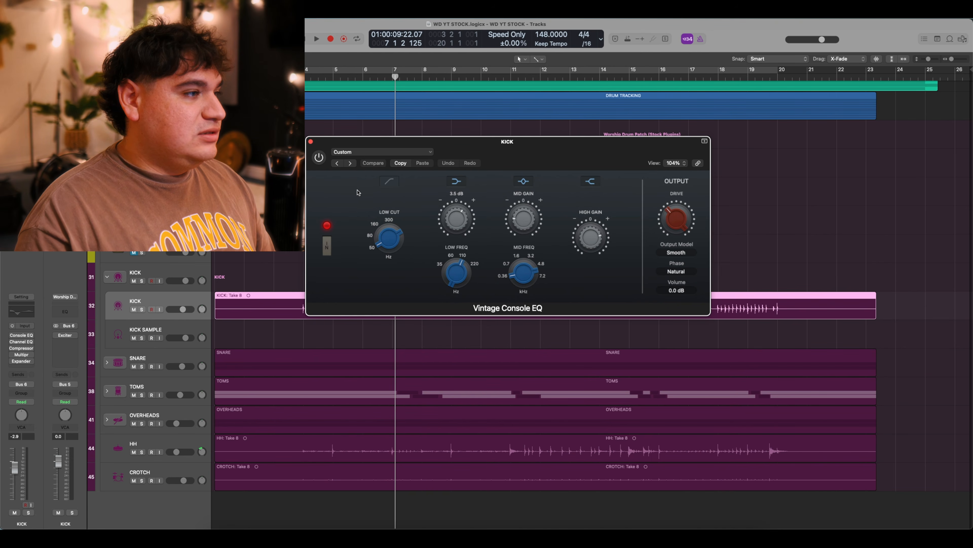
Solo KICK, cycle bars 4–20, and switch the Vintage Console EQ on while listening.
left_click(141, 309)
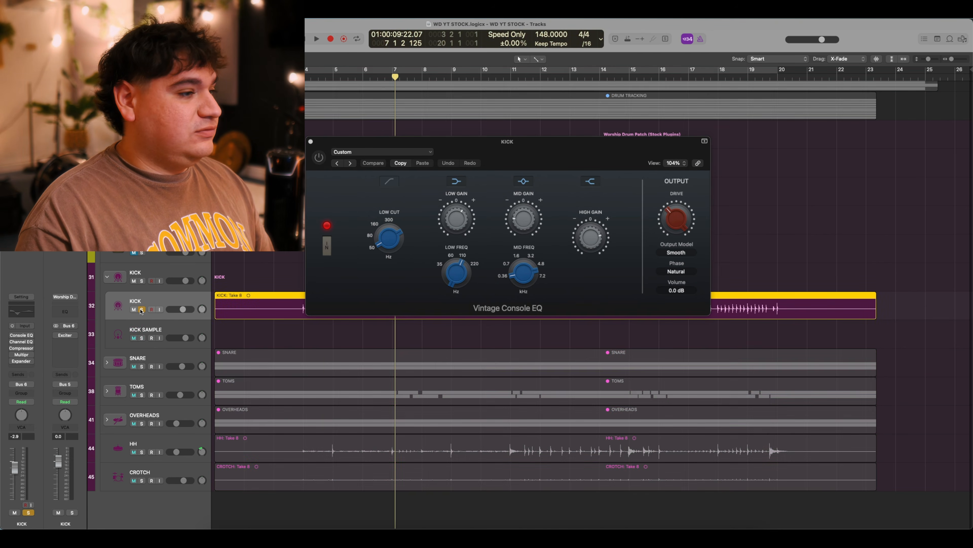
key("c")
key("space")
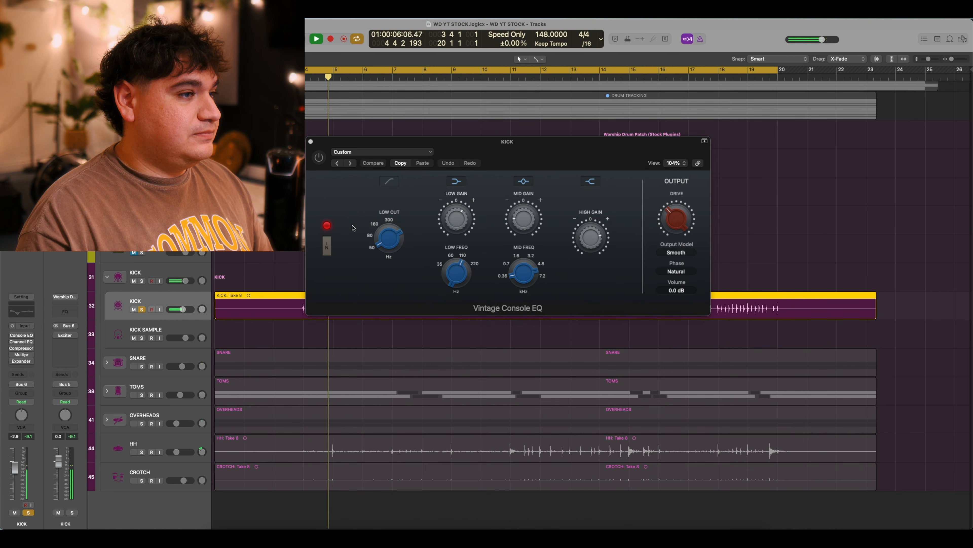
left_click(319, 157)
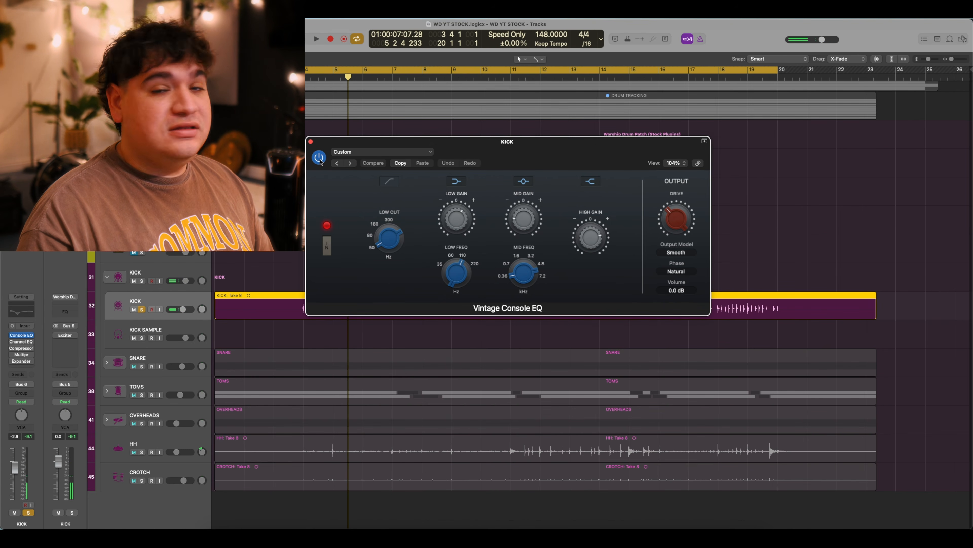
key("space")
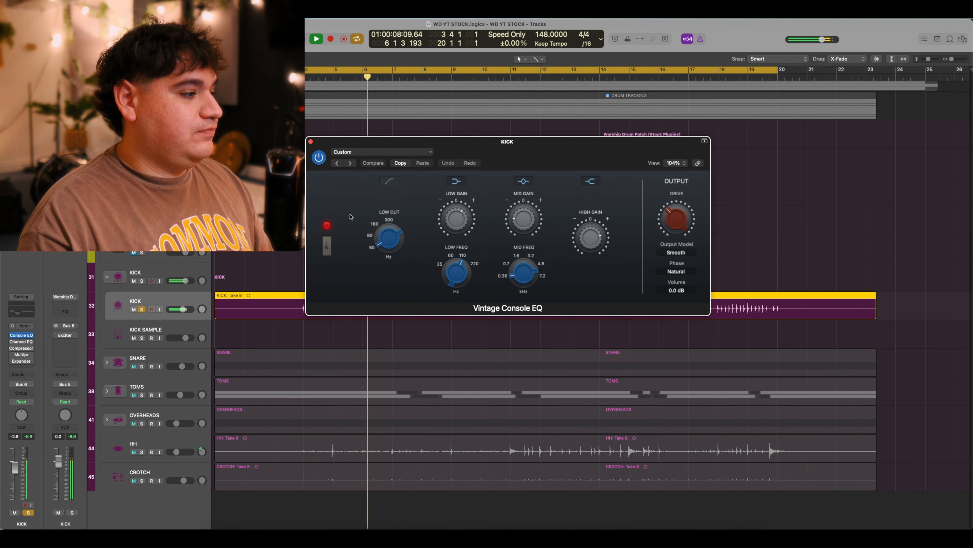
key("space")
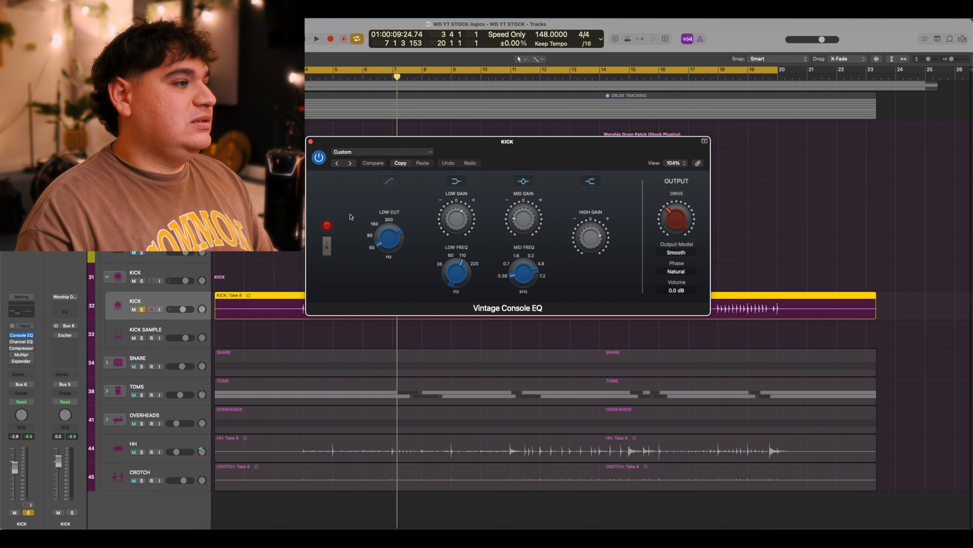
left_click(311, 141)
Switch on the KICK Channel EQ (low boost, 124 Hz and 204 Hz cuts) after comparing it bypassed.
left_click(21, 341)
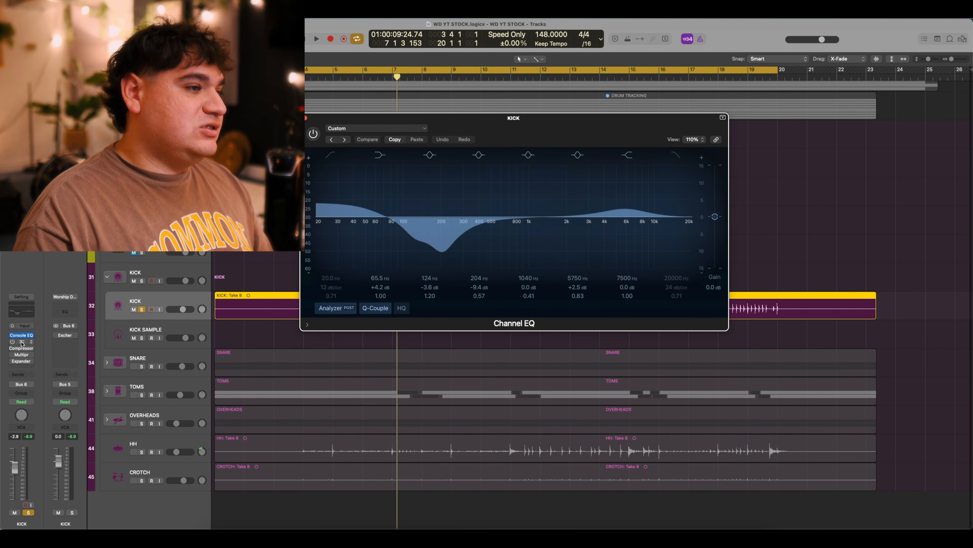
left_click_drag(537, 136, 539, 139)
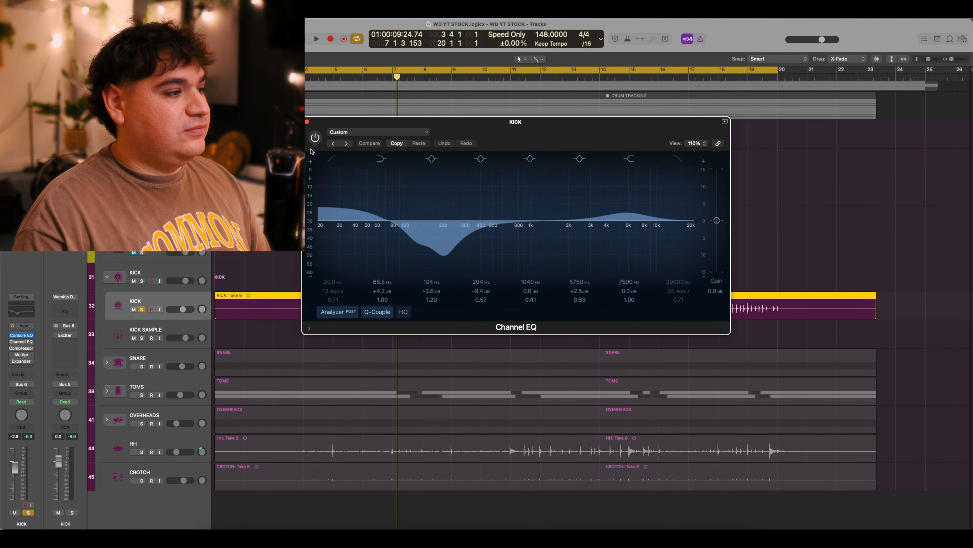
key("space")
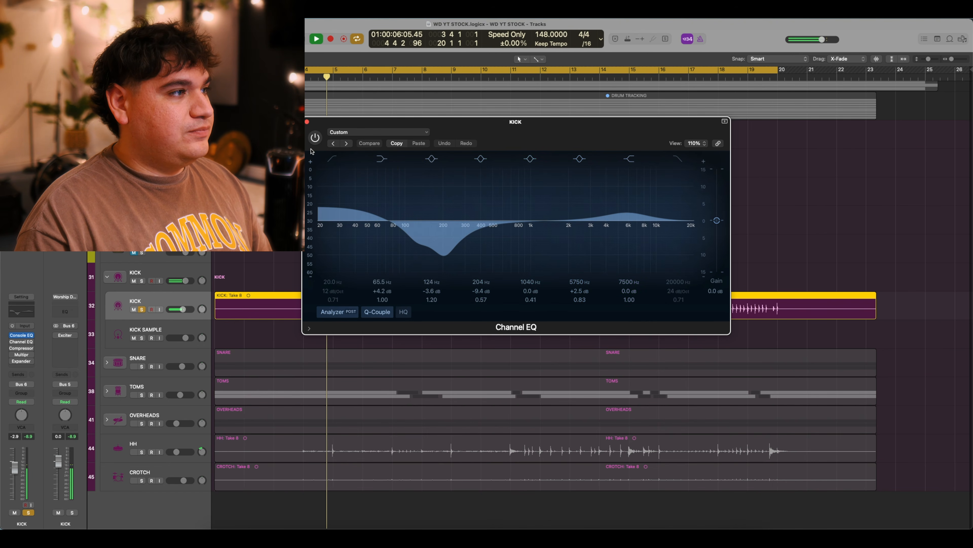
key("space")
left_click(315, 140)
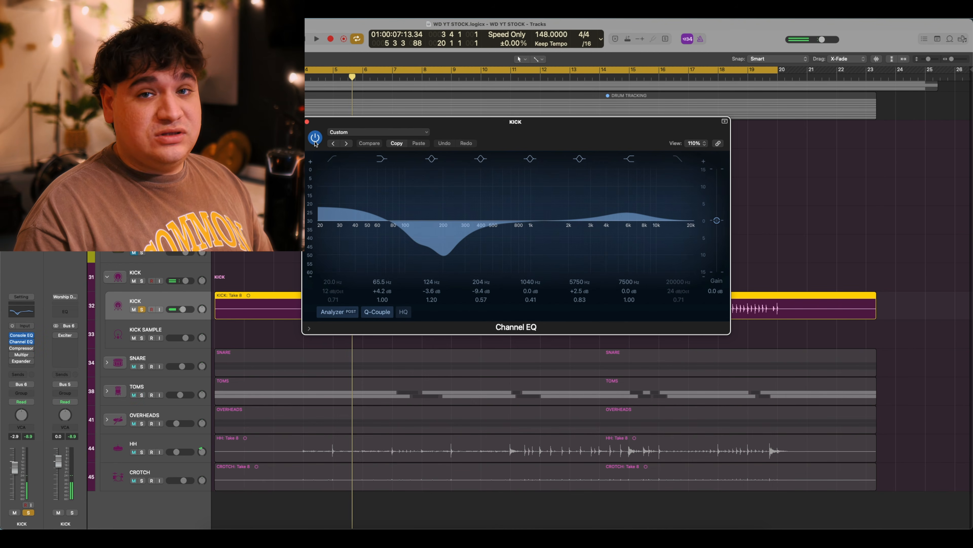
key("space")
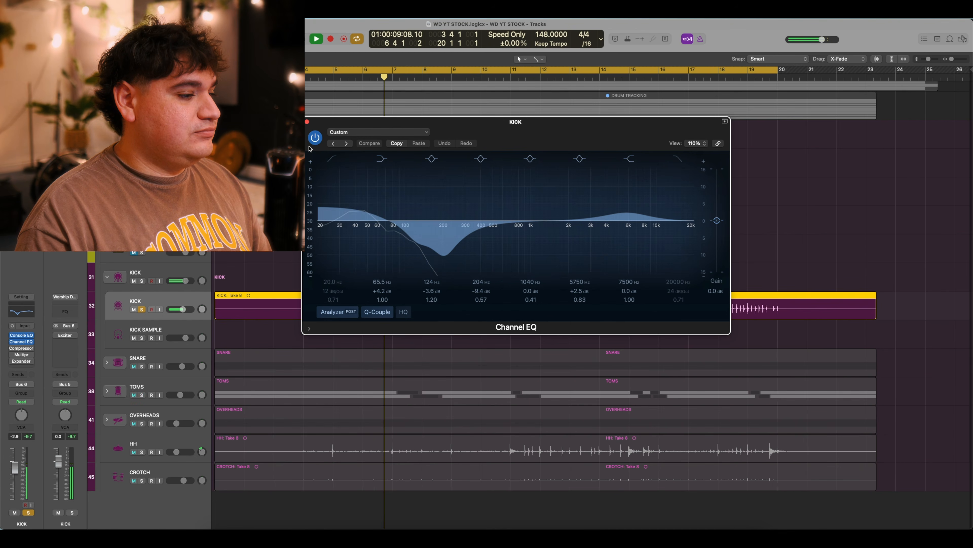
key("space")
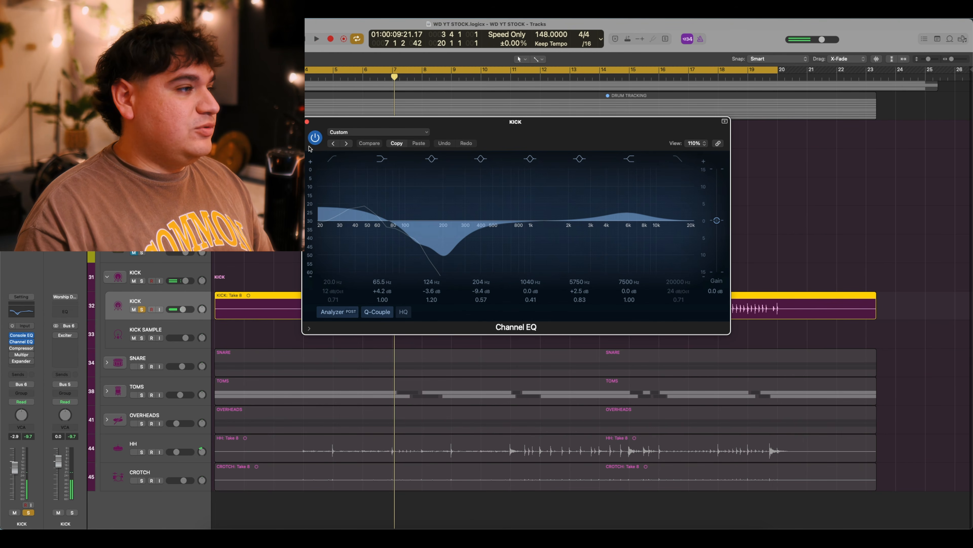
left_click(307, 122)
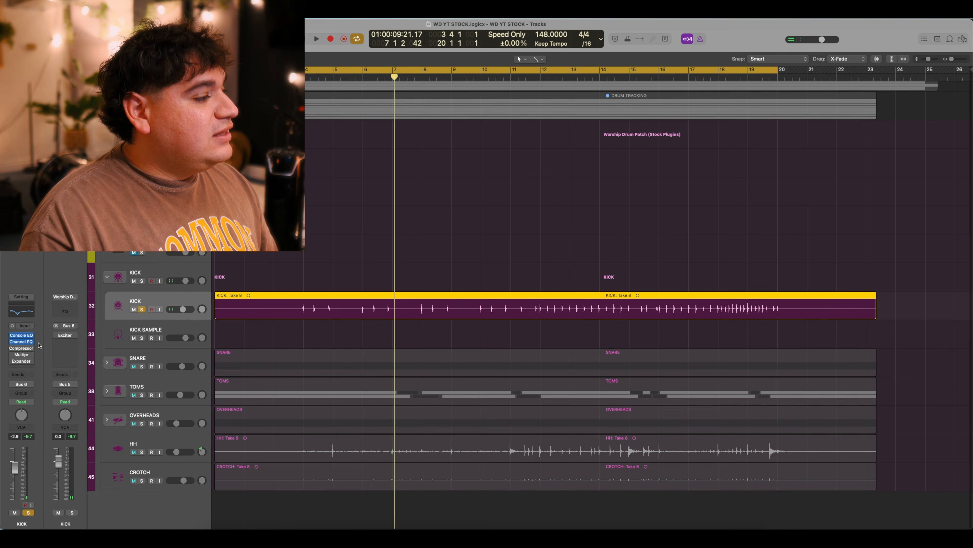
Switch on the KICK Compressor's Rock Kick preset after viewing its transfer curve and comparing playback.
left_click(24, 349)
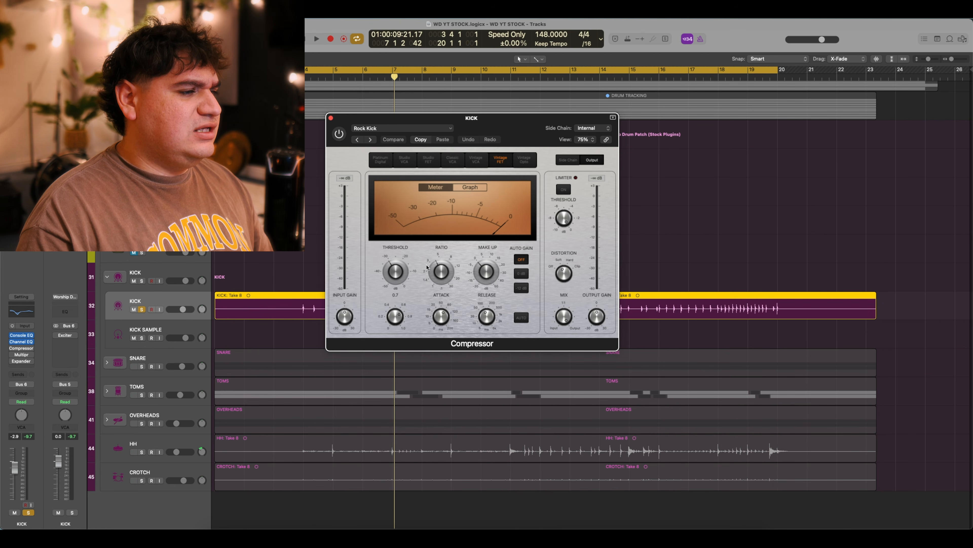
left_click(462, 189)
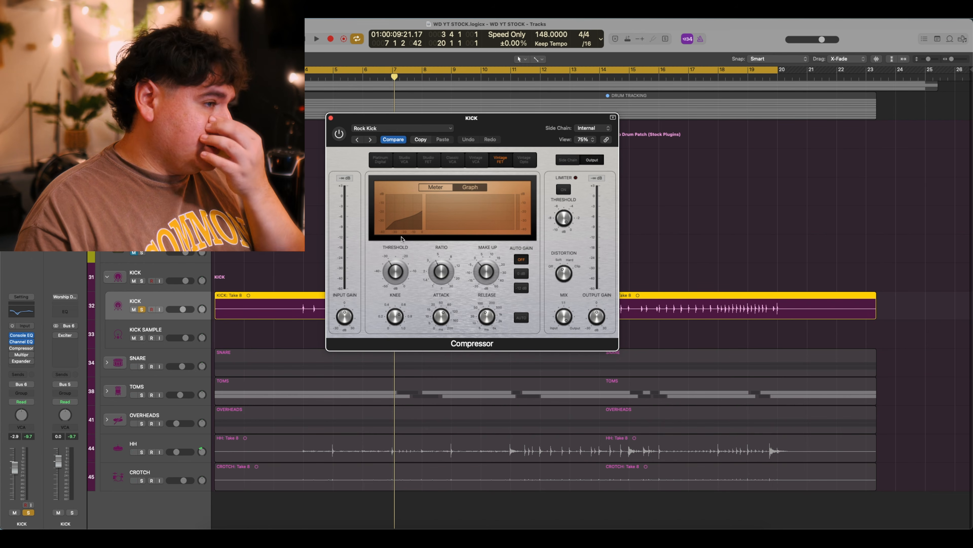
mouse_move(375, 254)
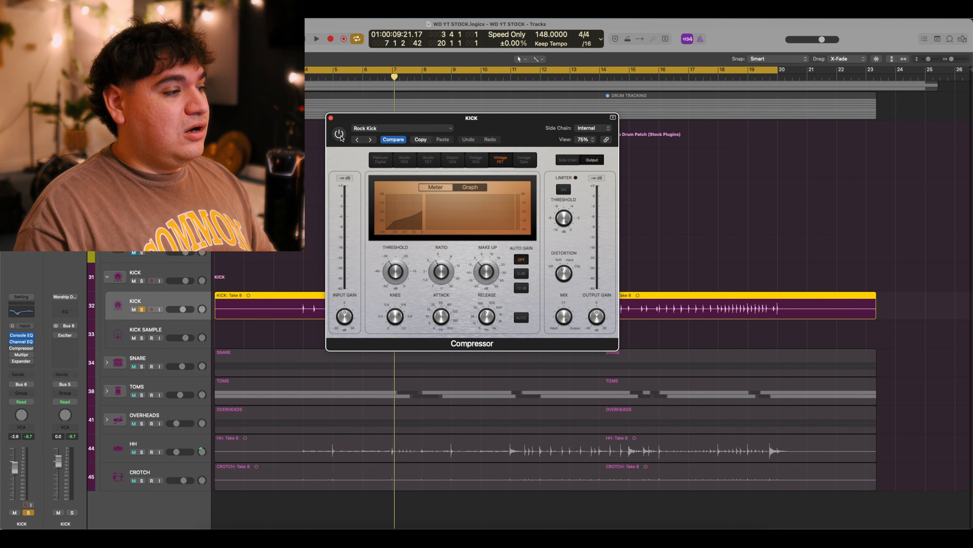
key("space")
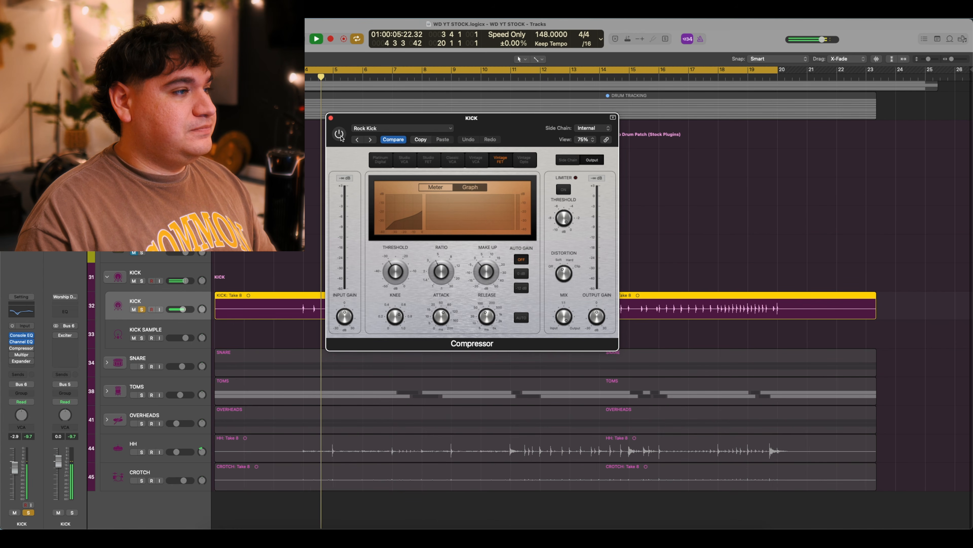
key("space")
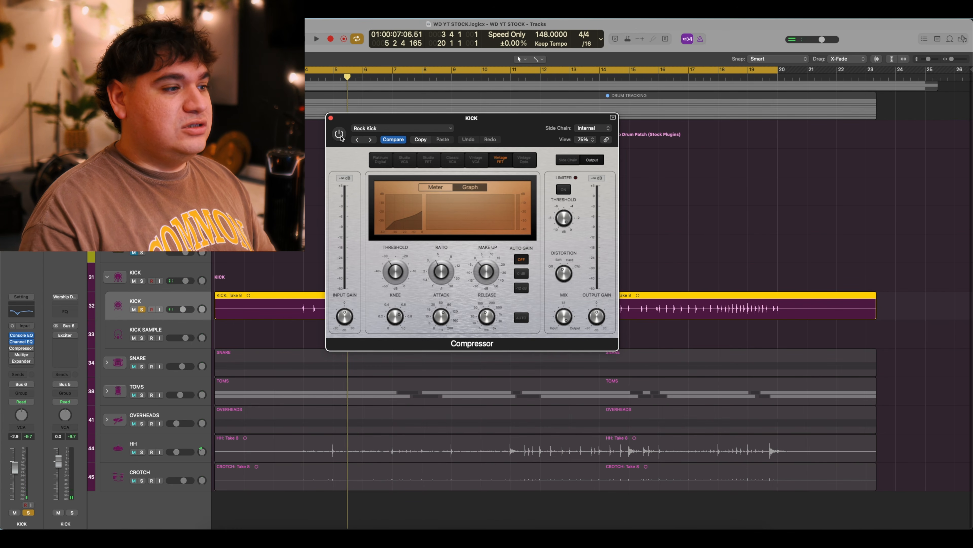
left_click(340, 136)
key("space")
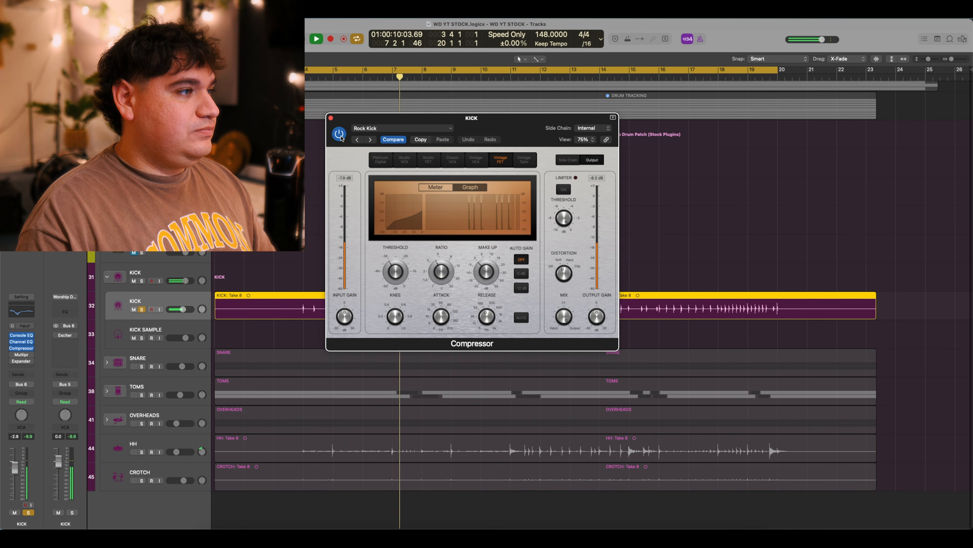
key("space")
left_click(331, 117)
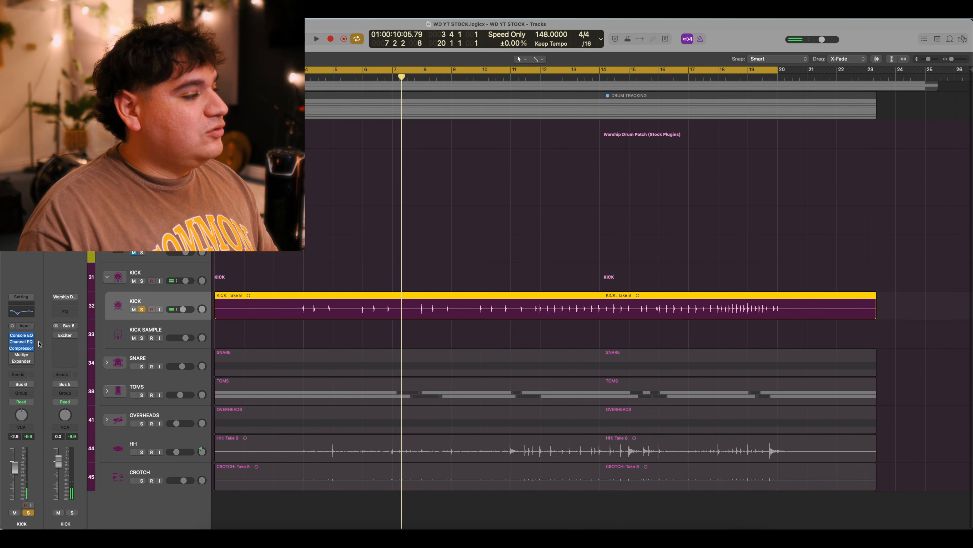
Enable the kick's Multipressor after an A/B listen, then bring up its Crisp Up Expander (-13 dB, 0.82:1).
left_click(23, 356)
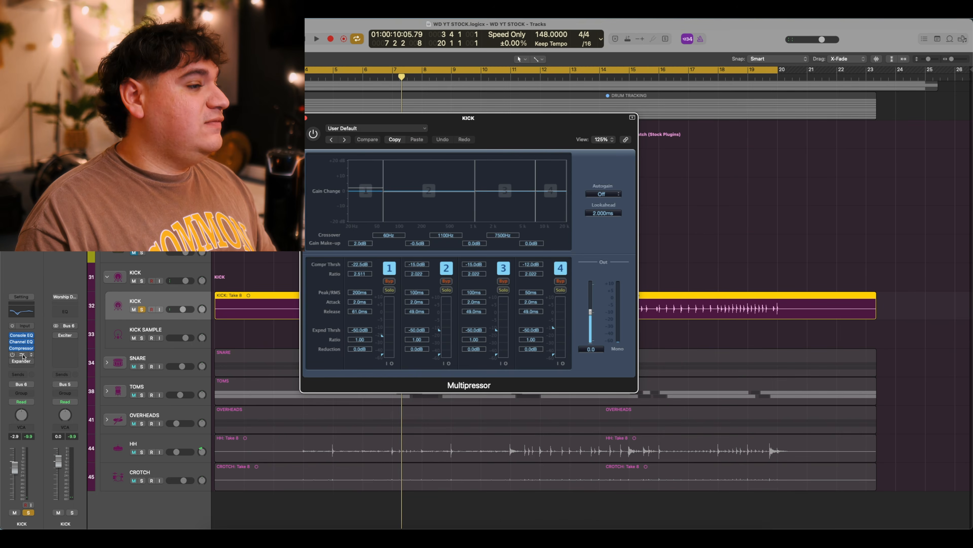
left_click_drag(509, 118, 510, 118)
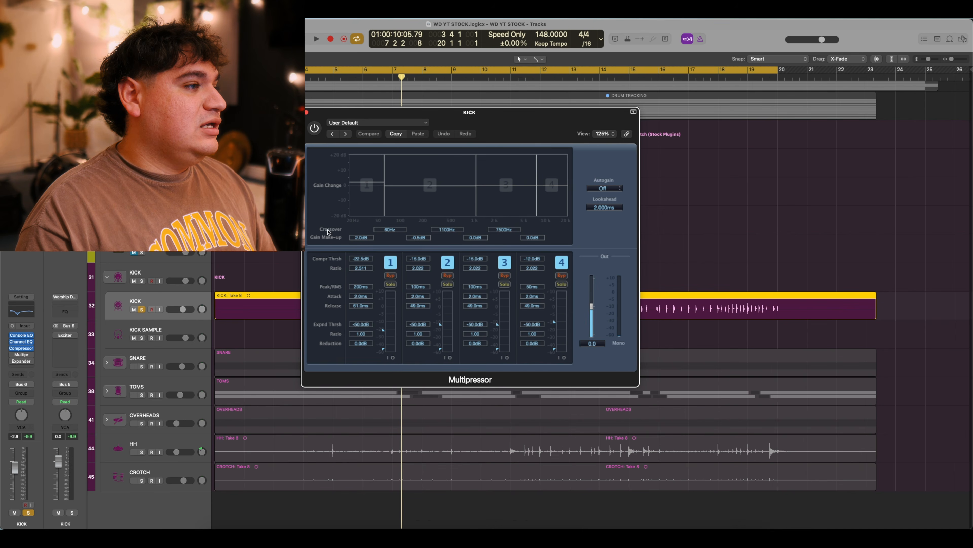
key("space")
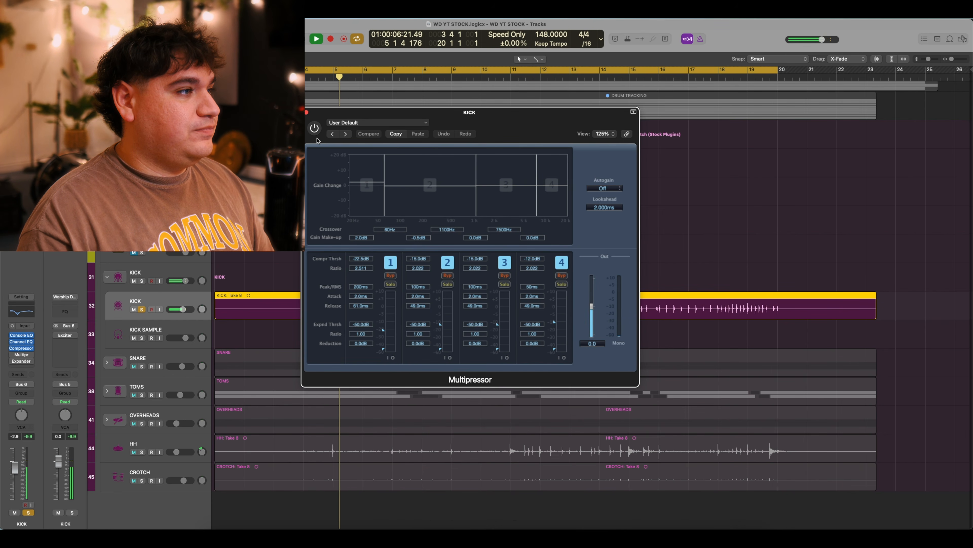
key("space")
left_click(316, 135)
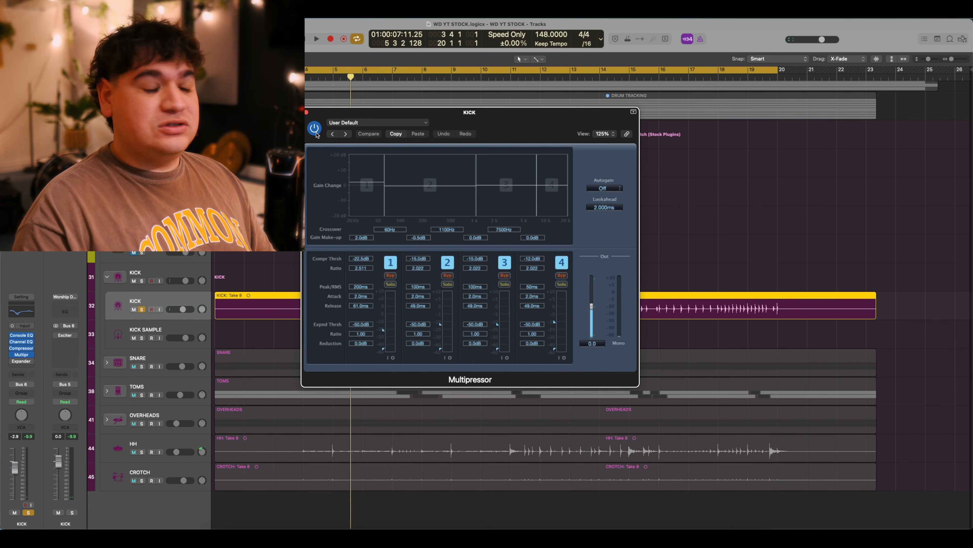
key("space")
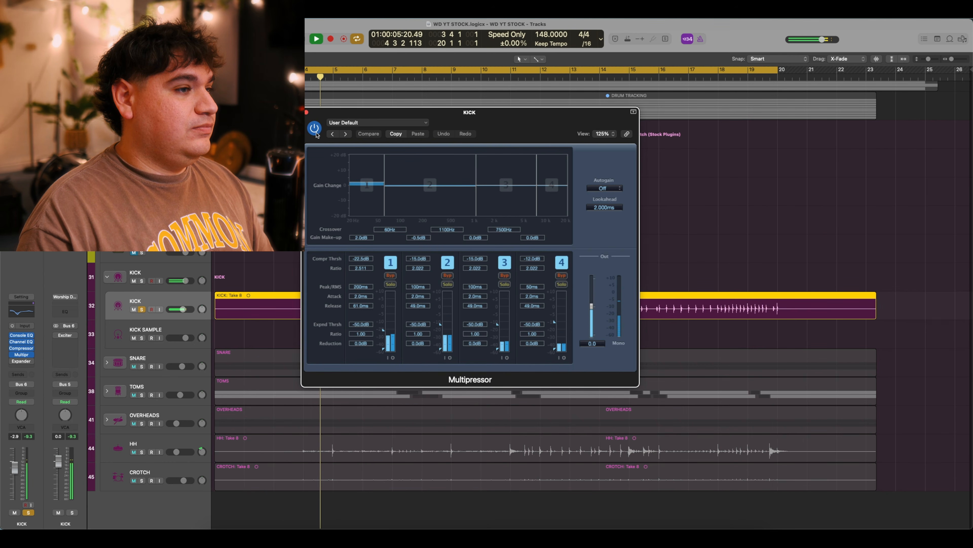
key("space")
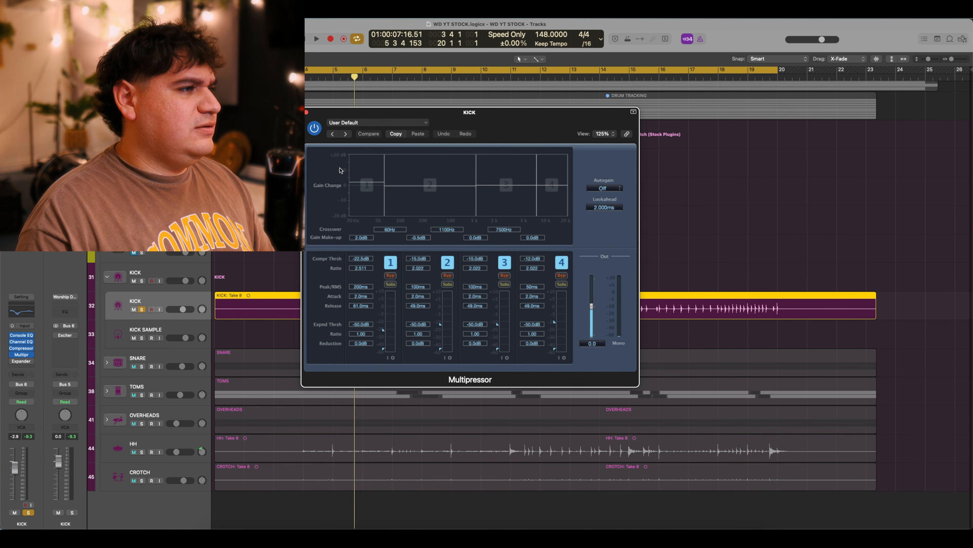
left_click(307, 112)
left_click(21, 361)
left_click_drag(474, 125, 504, 169)
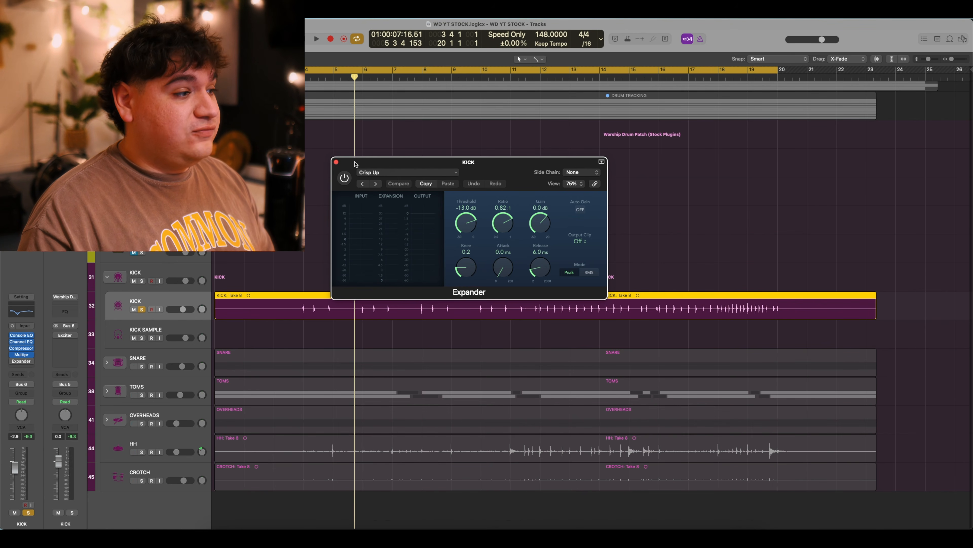
Enable the kick's Crisp Up Expander after A/B playback, close it, and select the KICK stack.
key("space")
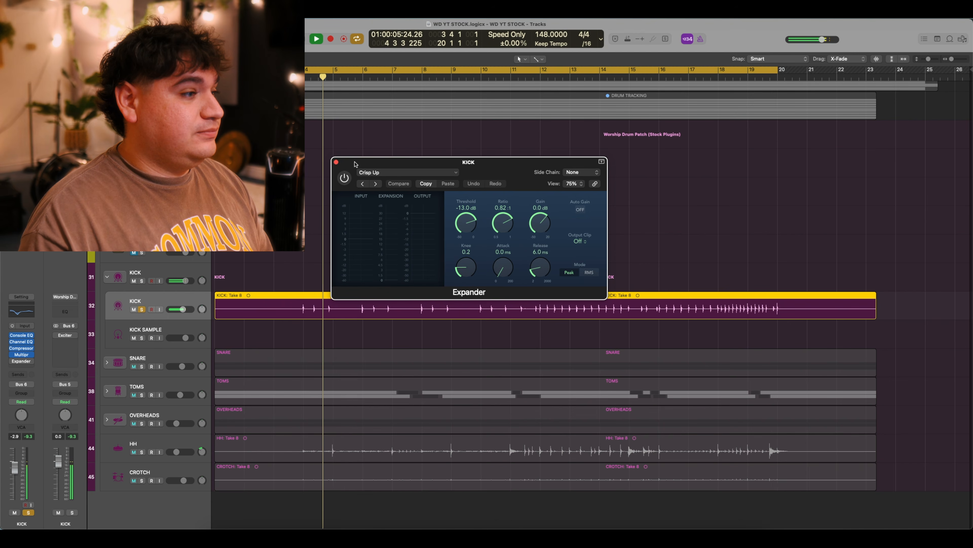
key("space")
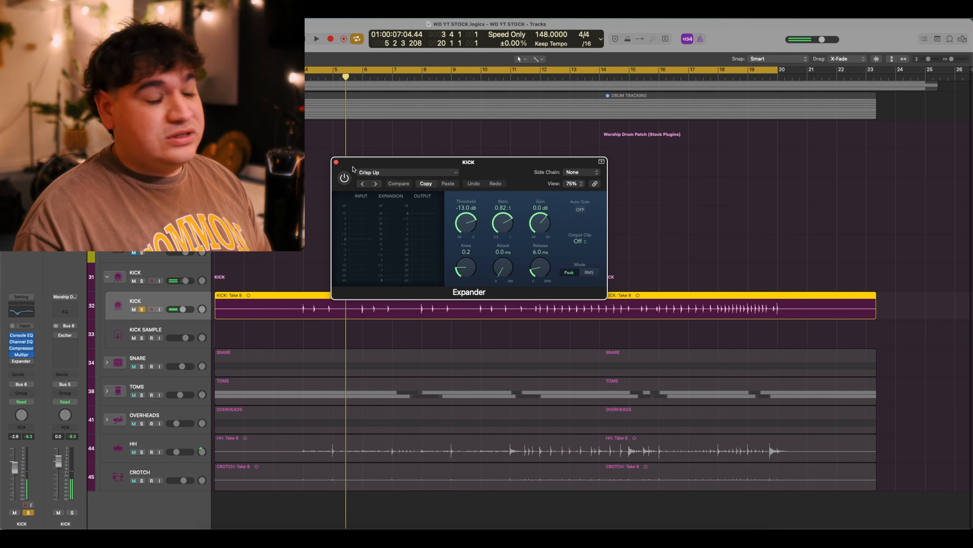
left_click(344, 177)
key("space")
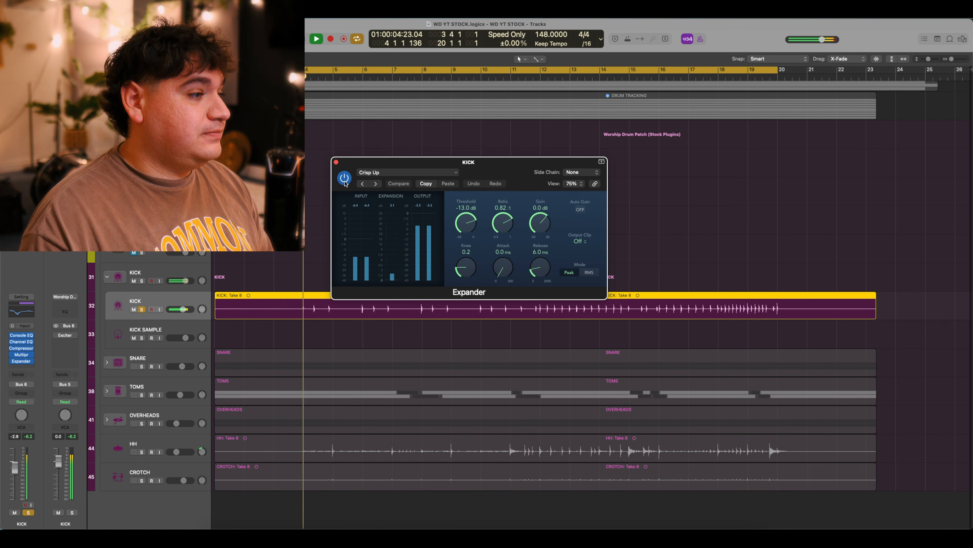
key("space")
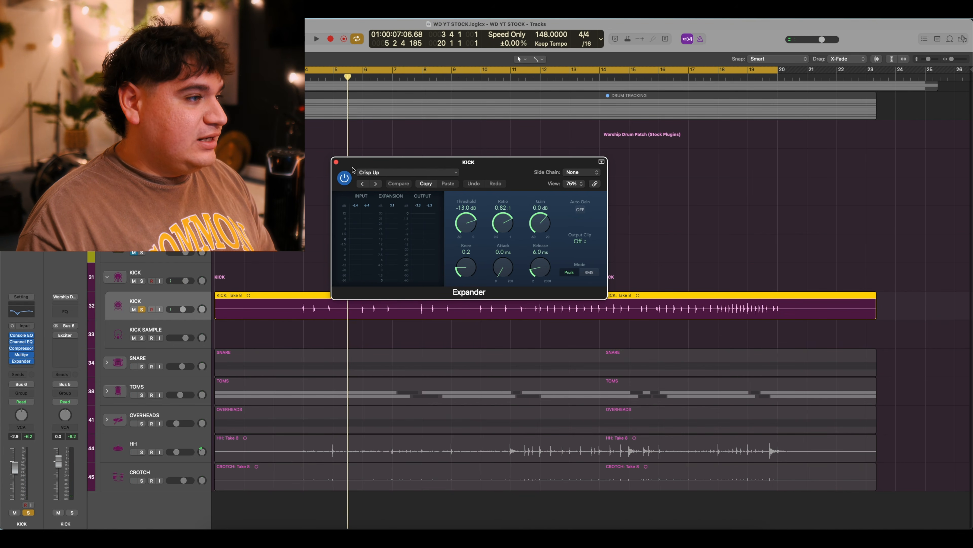
left_click(336, 162)
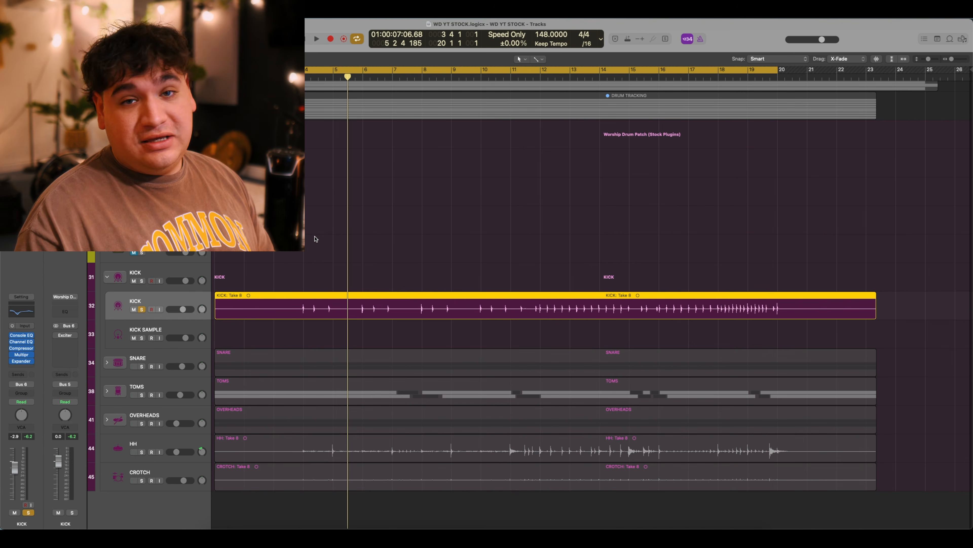
left_click(155, 271)
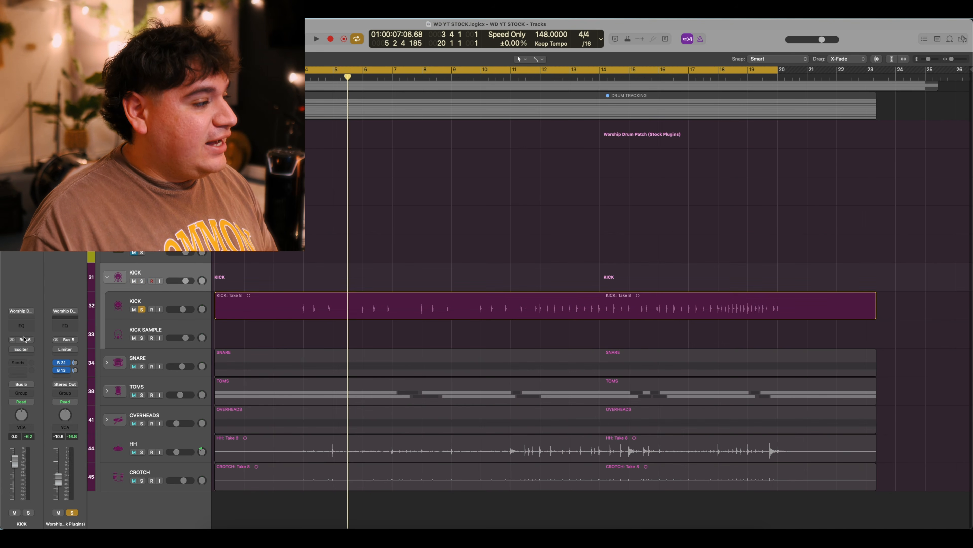
Switch on the kick stack's Add Silver Exciter after hearing the kick bus bypassed and active.
left_click(21, 348)
left_click_drag(399, 120, 467, 138)
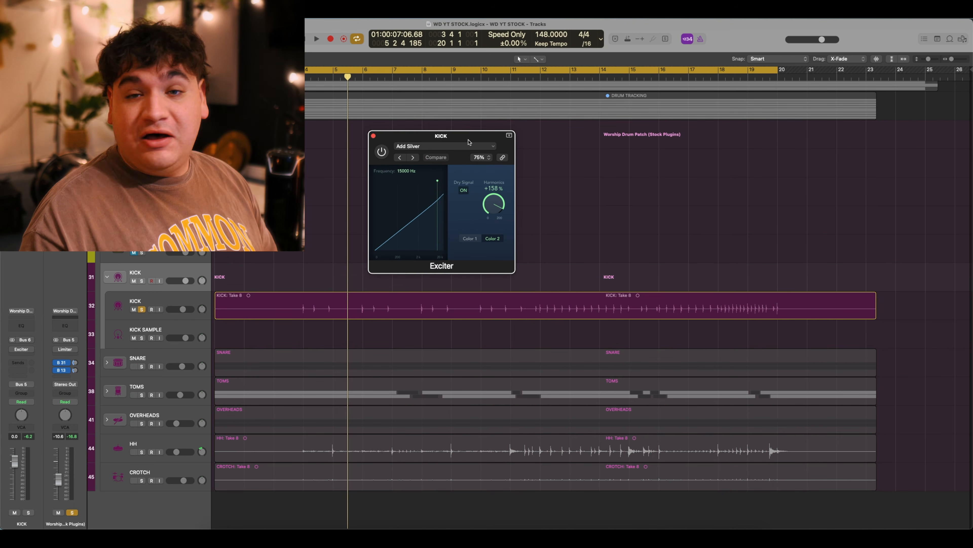
left_click_drag(468, 140, 472, 144)
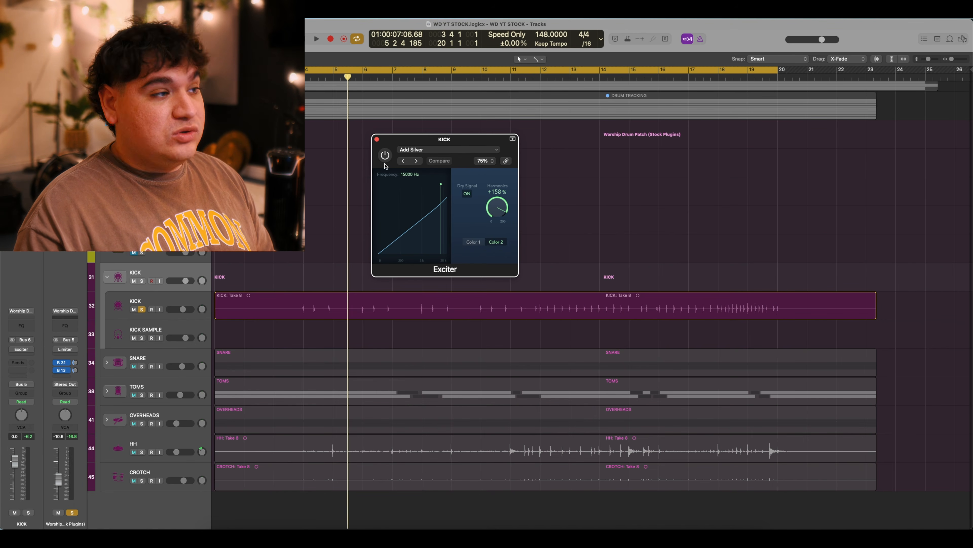
key("space")
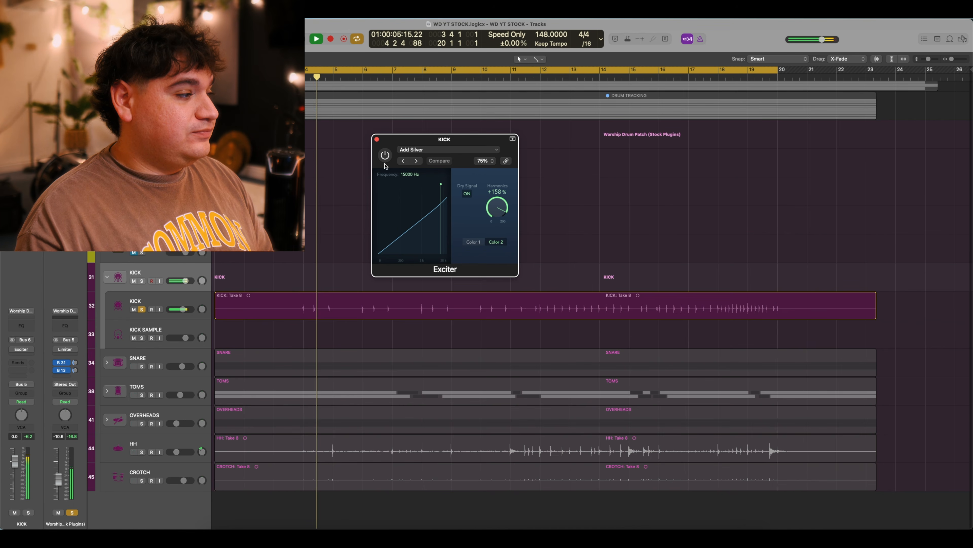
key("space")
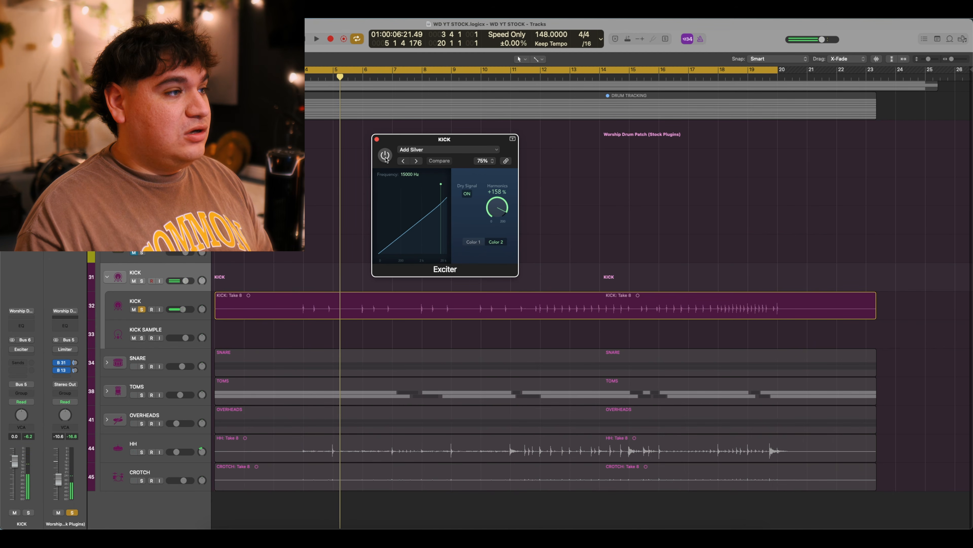
left_click(385, 158)
key("space")
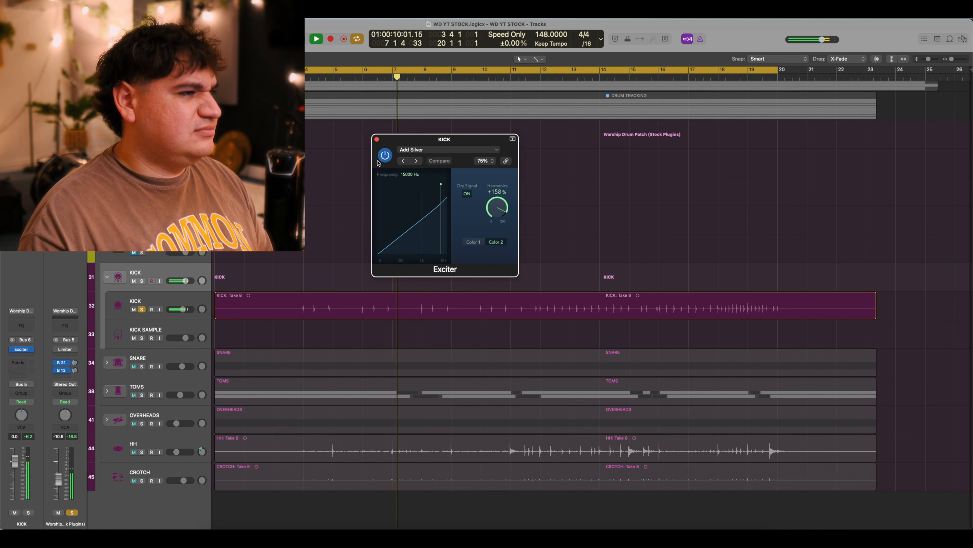
key("space")
left_click(376, 139)
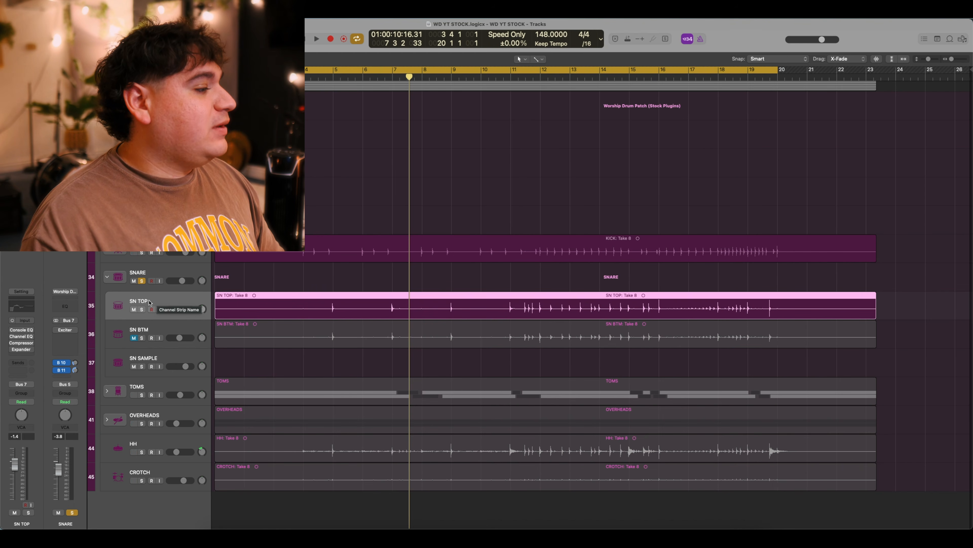
Open SN TOP's Vintage Console EQ and inspect its knob settings.
left_click(21, 330)
left_click_drag(503, 123, 487, 168)
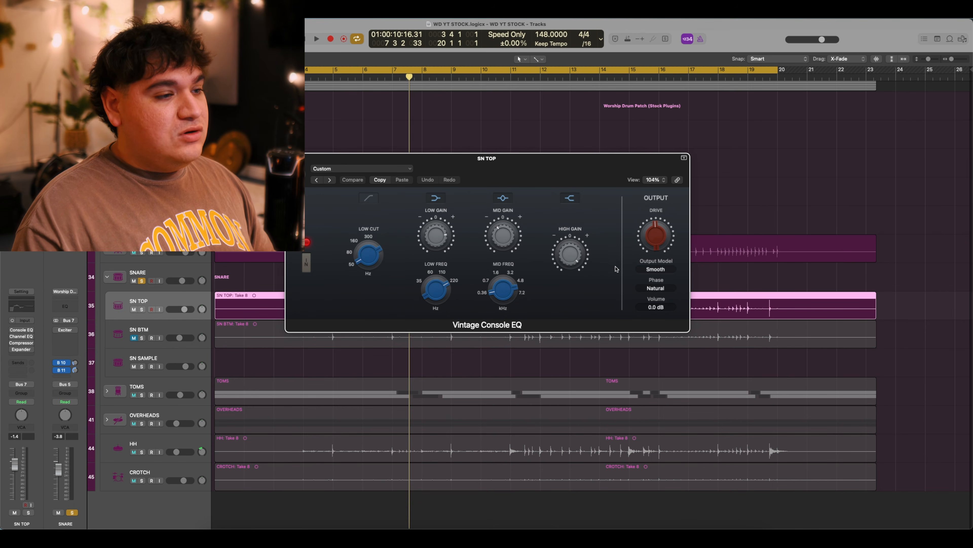
mouse_move(569, 254)
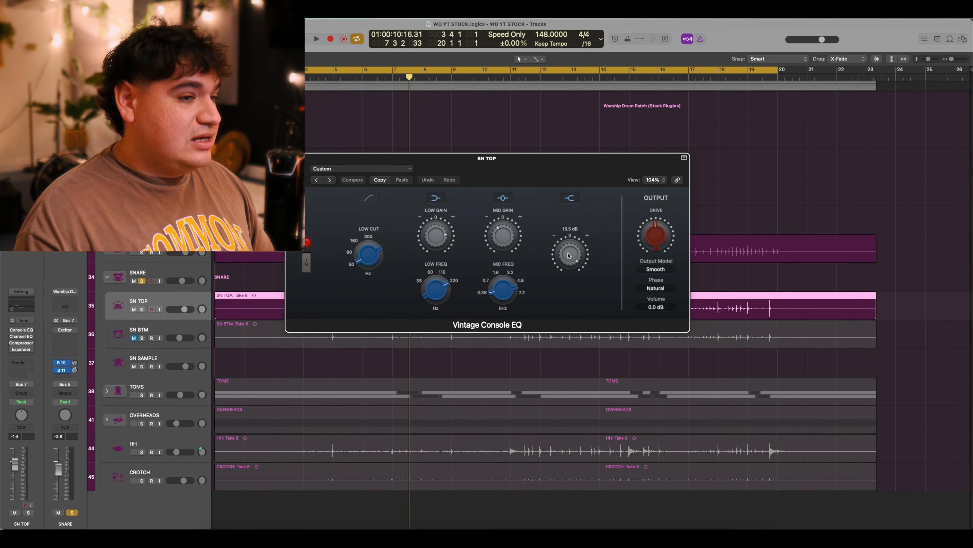
mouse_move(502, 235)
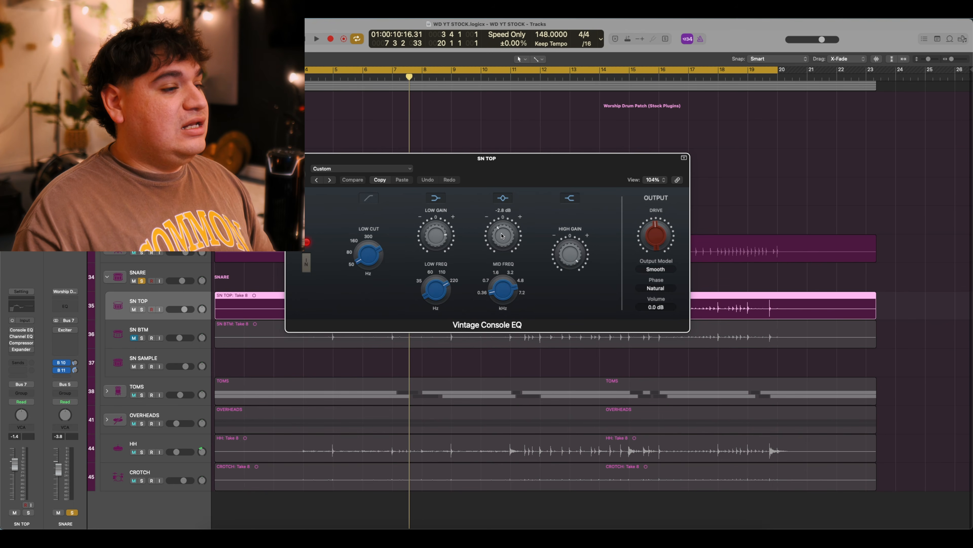
mouse_move(501, 279)
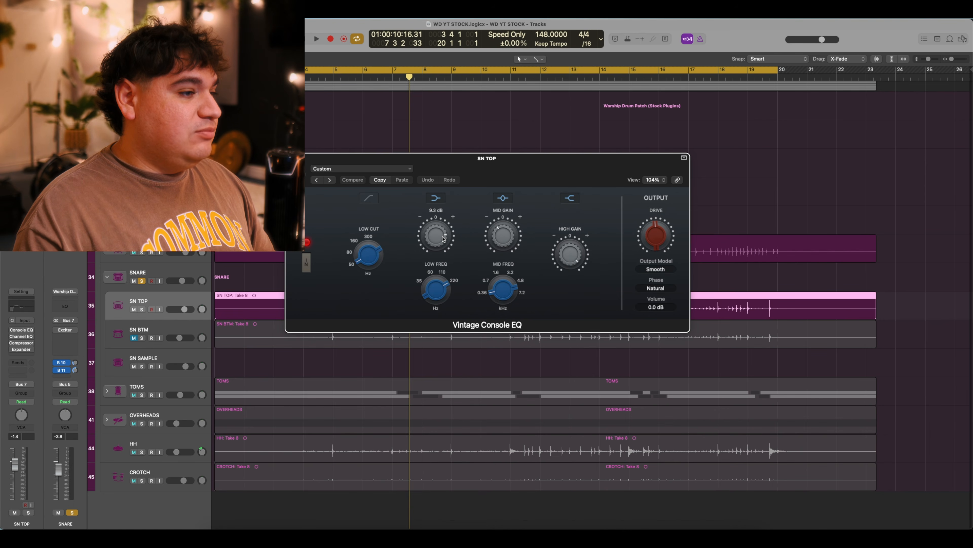
mouse_move(453, 287)
mouse_move(446, 247)
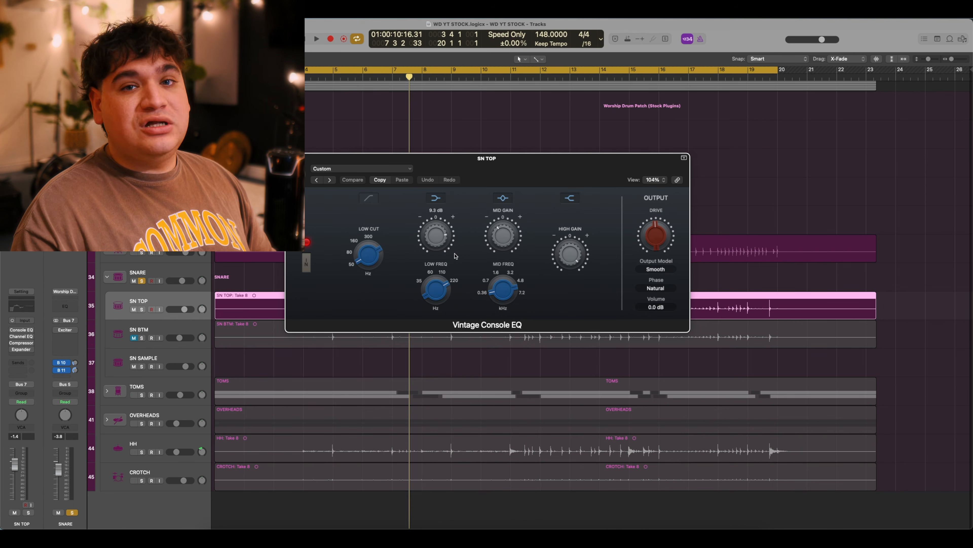
mouse_move(667, 240)
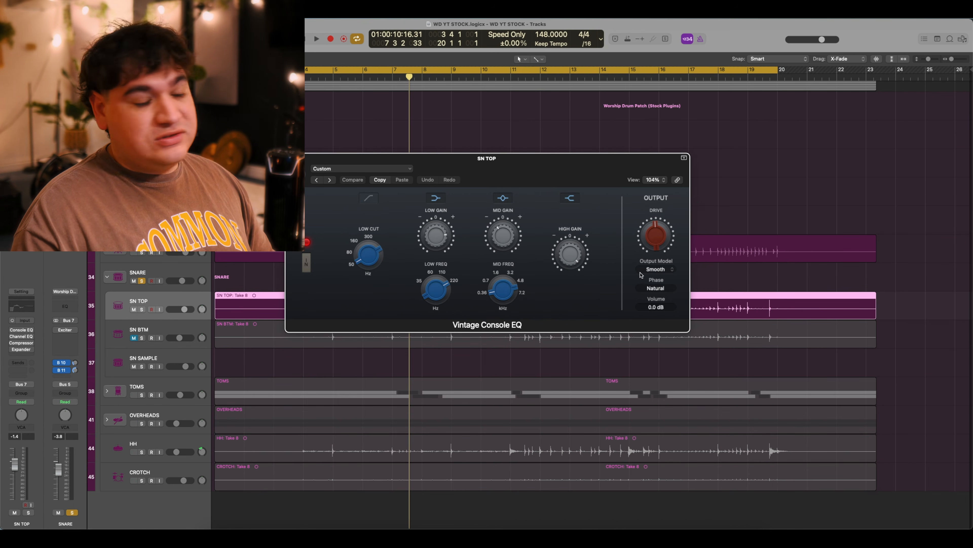
Move the cycle start to bar 4, audition the snare through the EQ, then close it.
key("space")
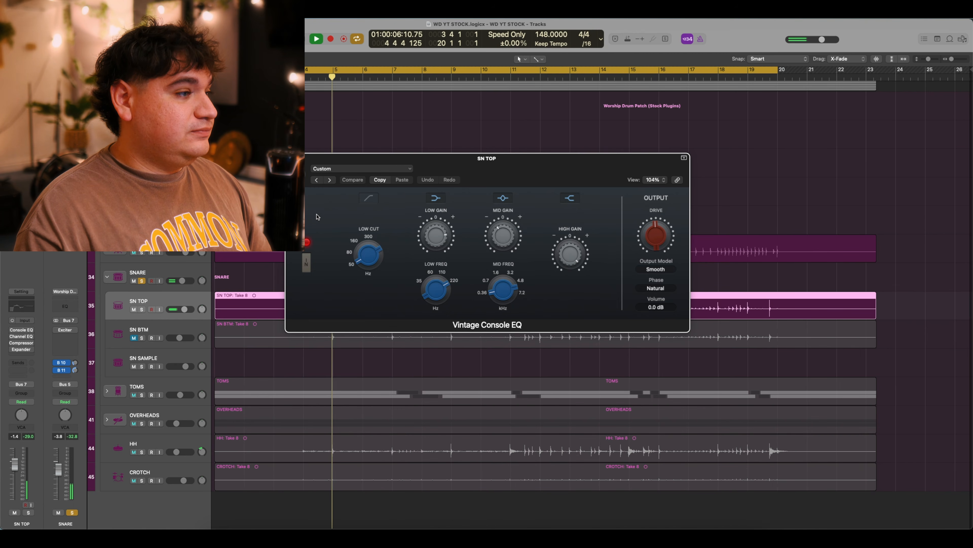
left_click_drag(296, 69, 326, 70)
key("space")
key("space")
key("space")
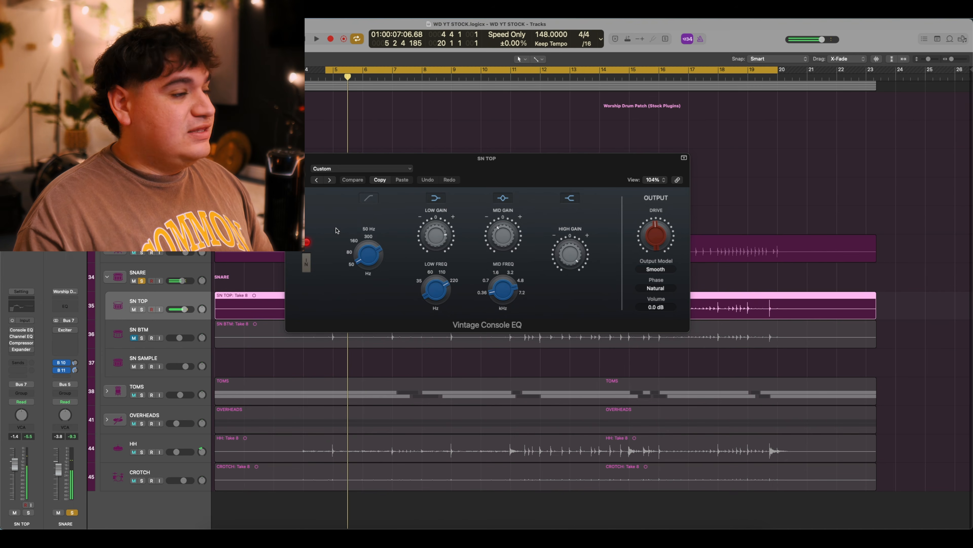
left_click(313, 161)
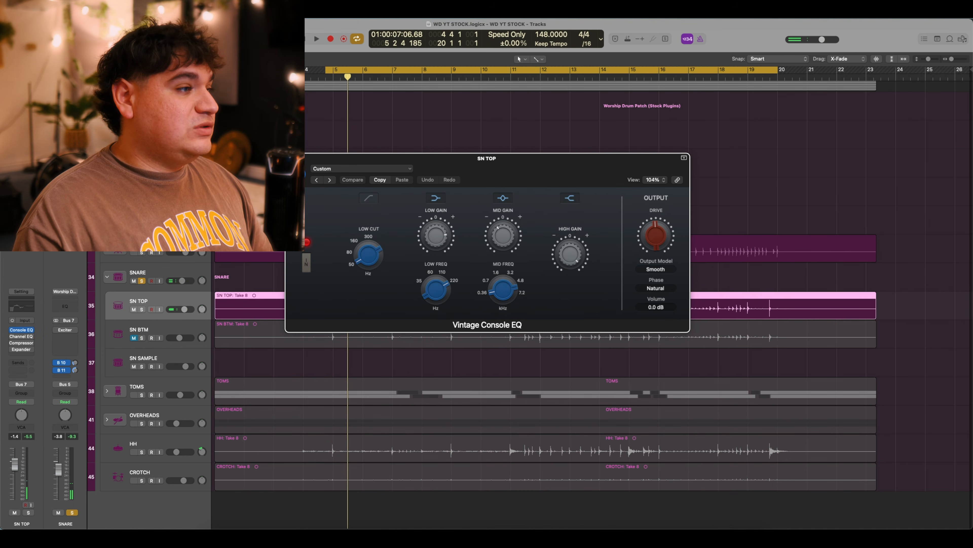
key("space")
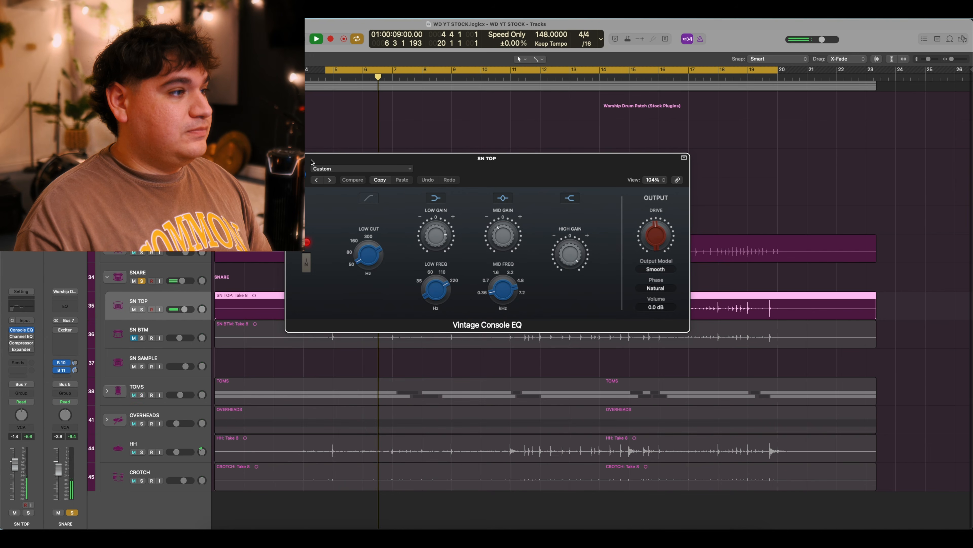
key("space")
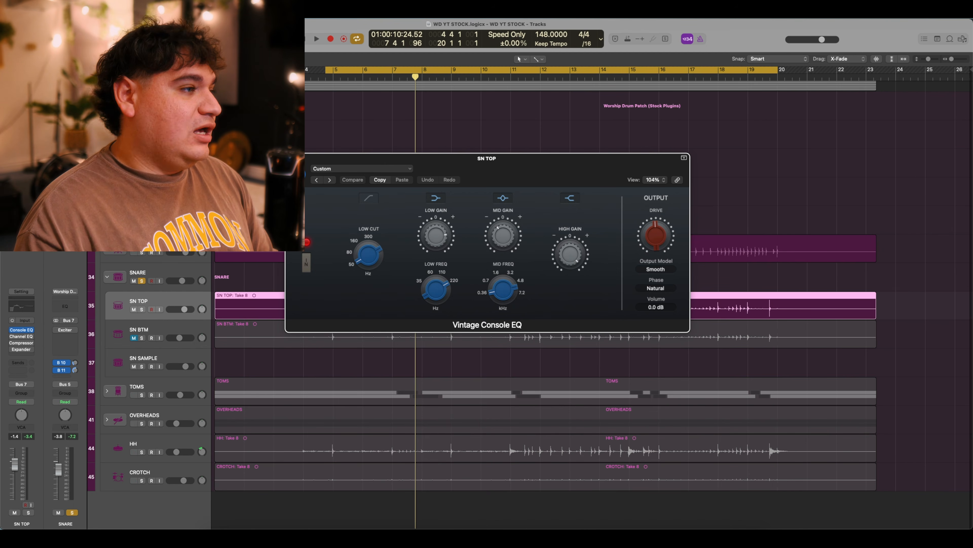
key("super+w")
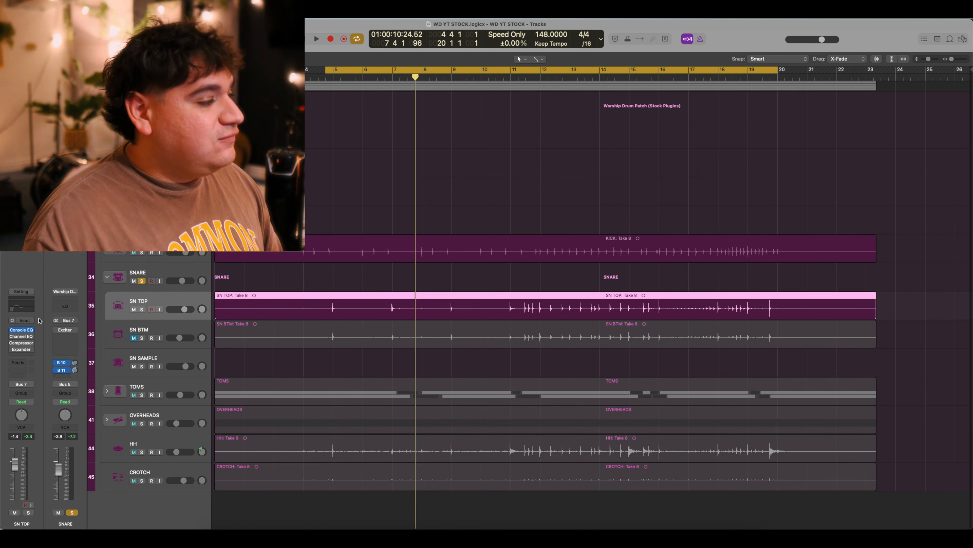
Enable SN TOP's Channel EQ after A/B playback, then bring up its Rock Snare Top Compressor.
left_click(22, 336)
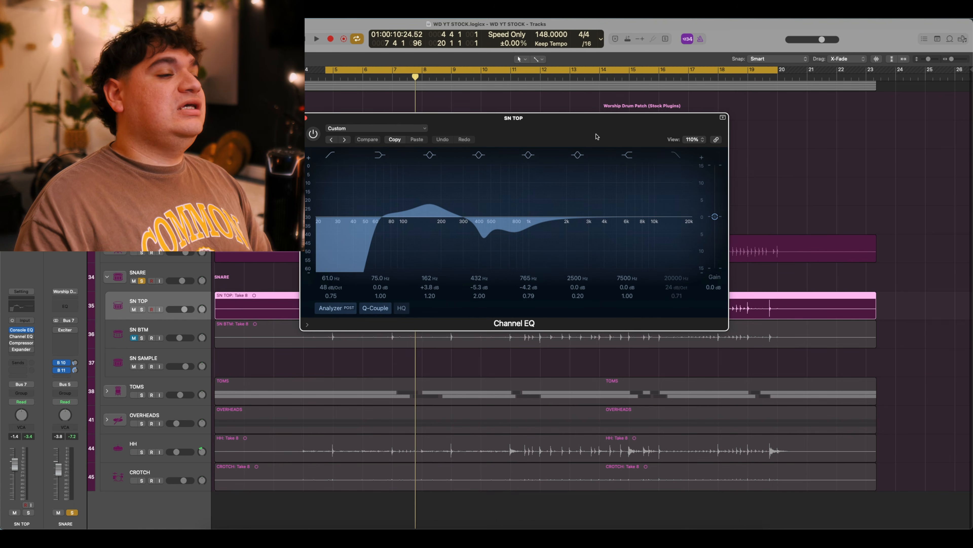
left_click_drag(596, 136, 604, 137)
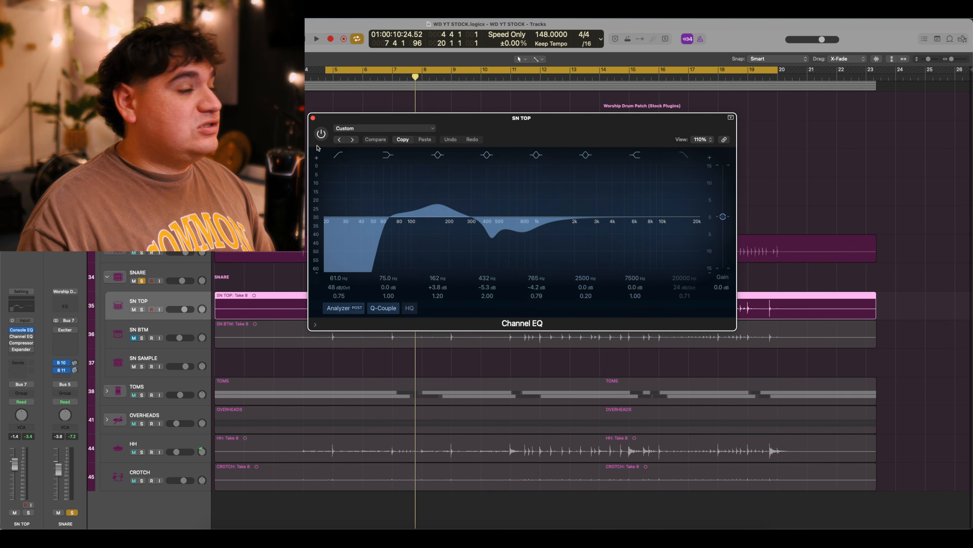
key("space")
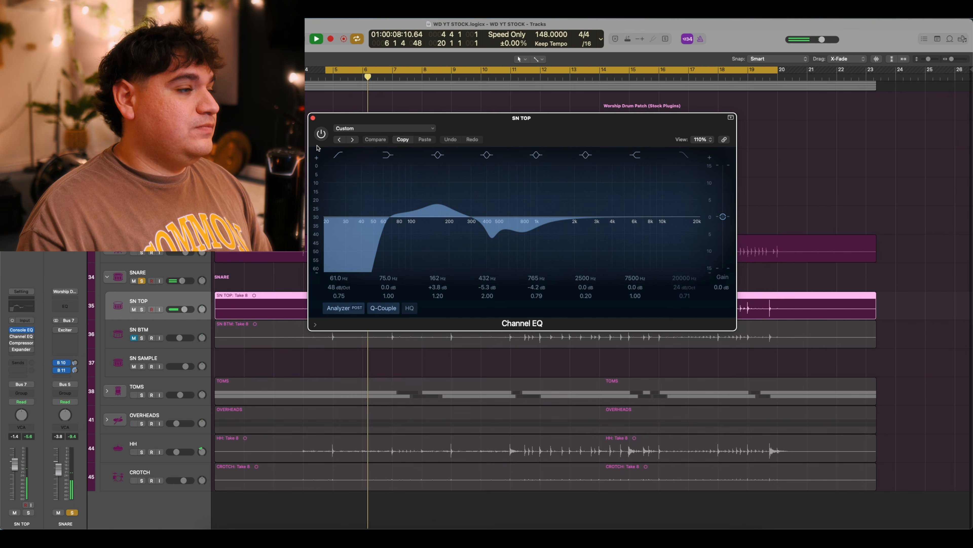
key("space")
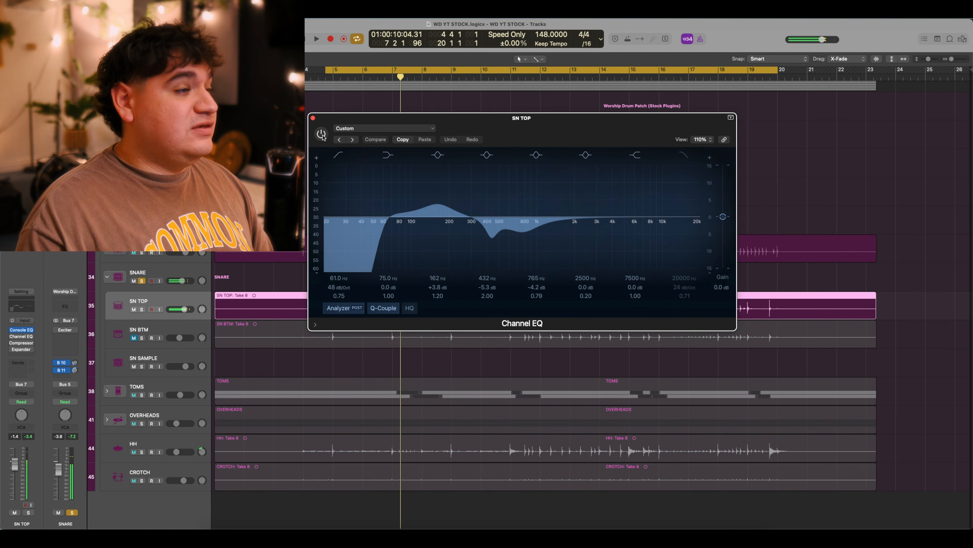
left_click(322, 135)
key("space")
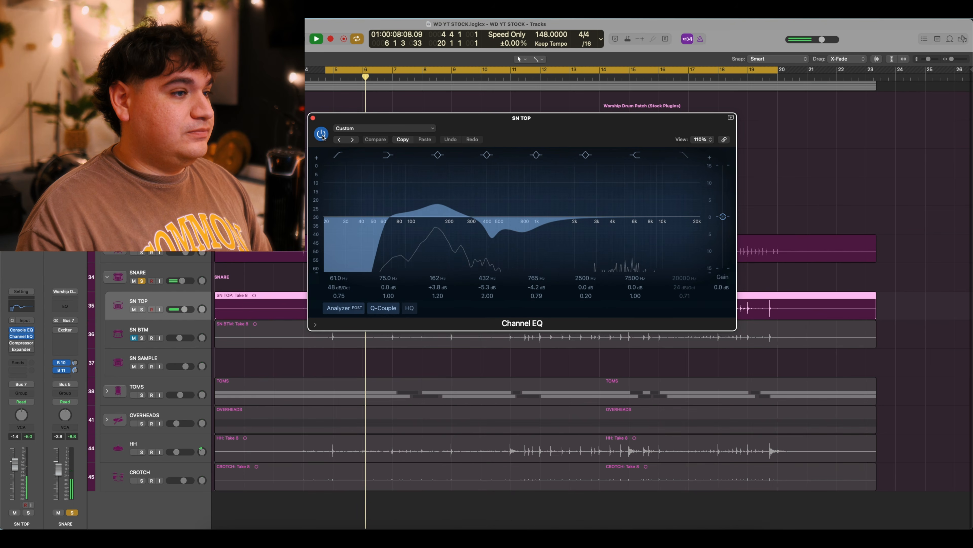
key("space")
left_click(313, 118)
left_click(21, 343)
left_click_drag(481, 139, 516, 137)
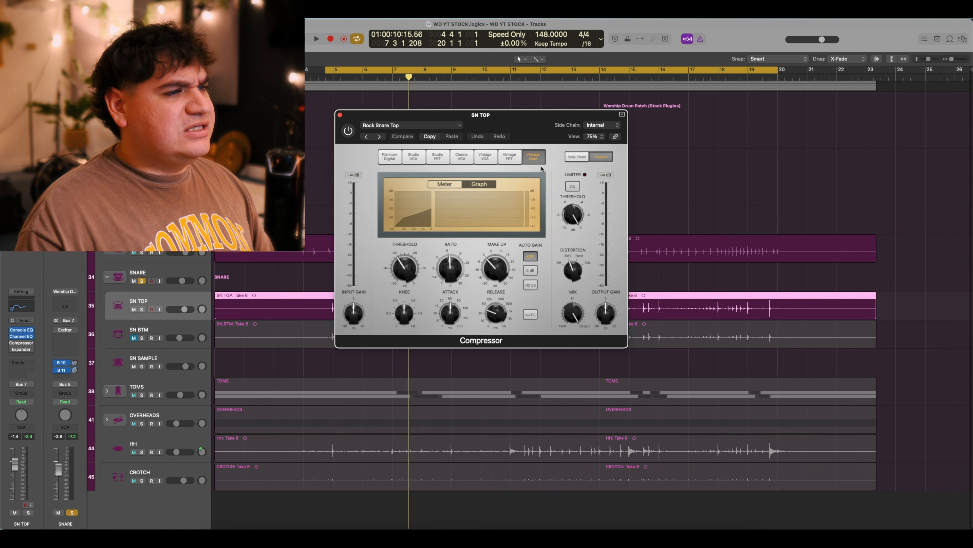
Try the Vintage FET model, then return SN TOP's compressor to Vintage Opto and review settings.
left_click(511, 163)
left_click(532, 162)
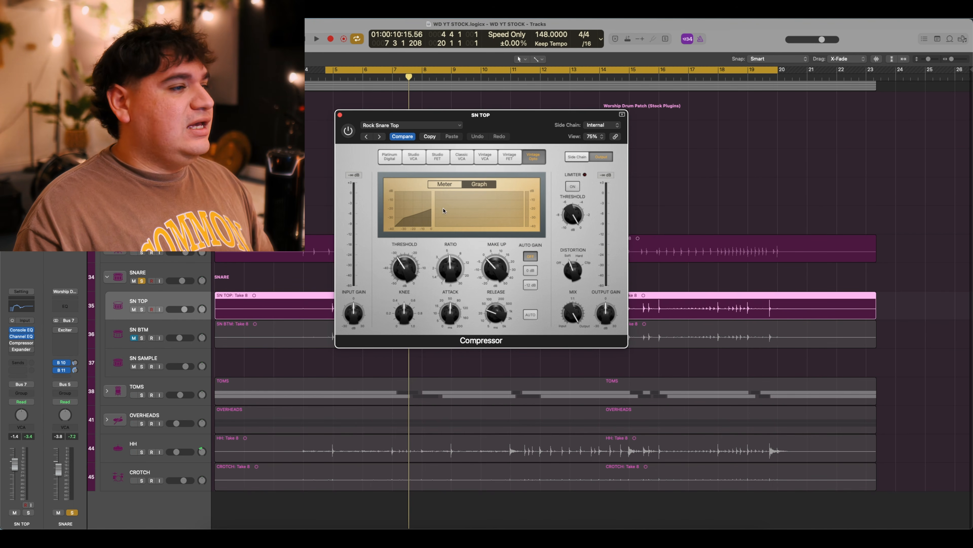
mouse_move(406, 276)
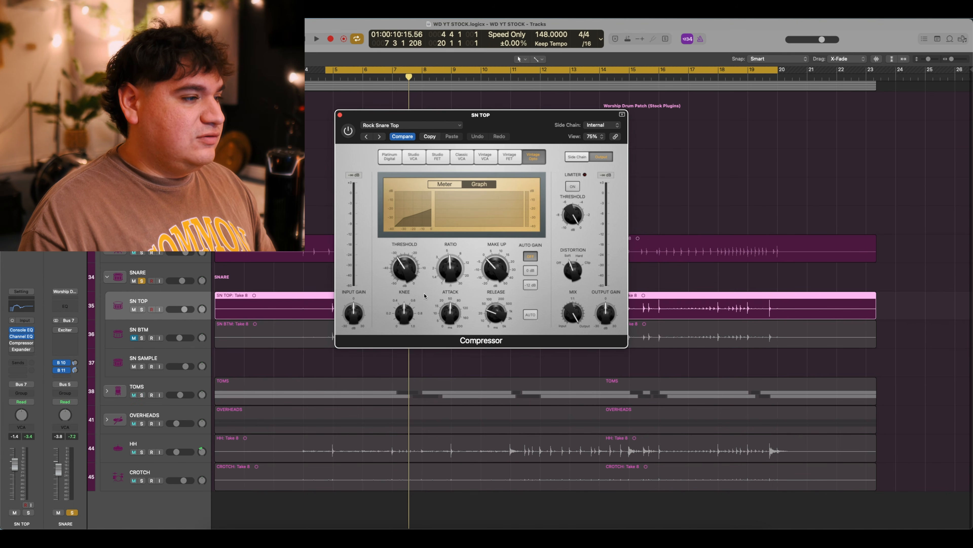
mouse_move(401, 312)
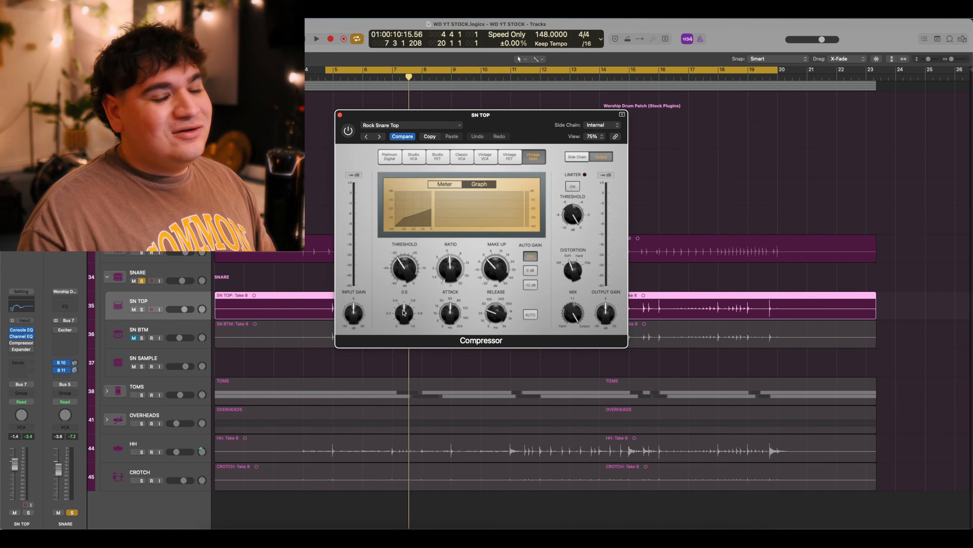
mouse_move(458, 309)
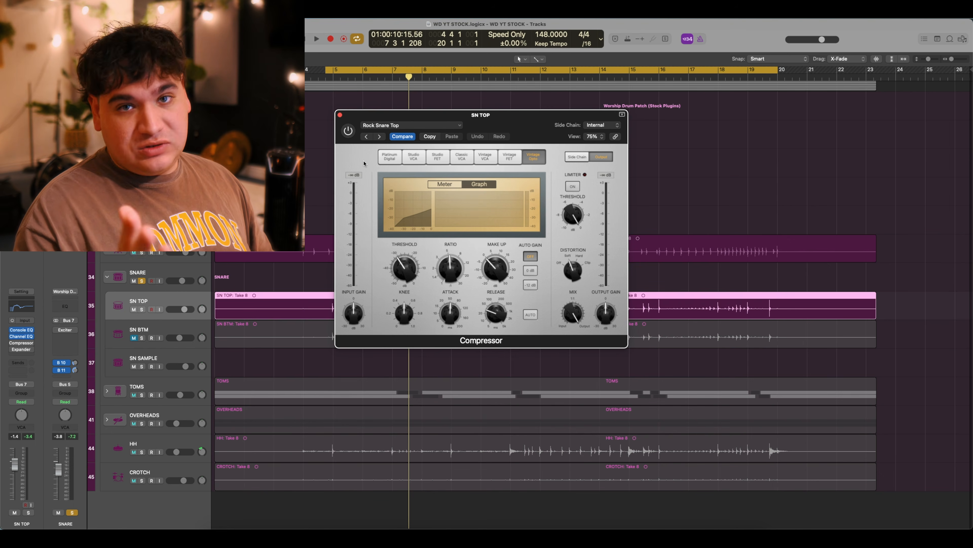
A/B the Rock Snare Top compression during playback, leaving it switched on.
key("space")
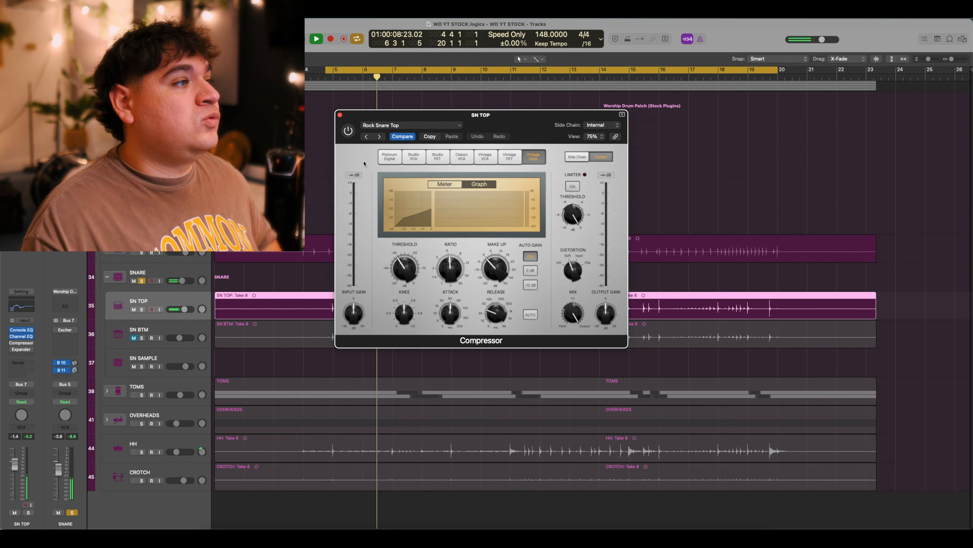
key("space")
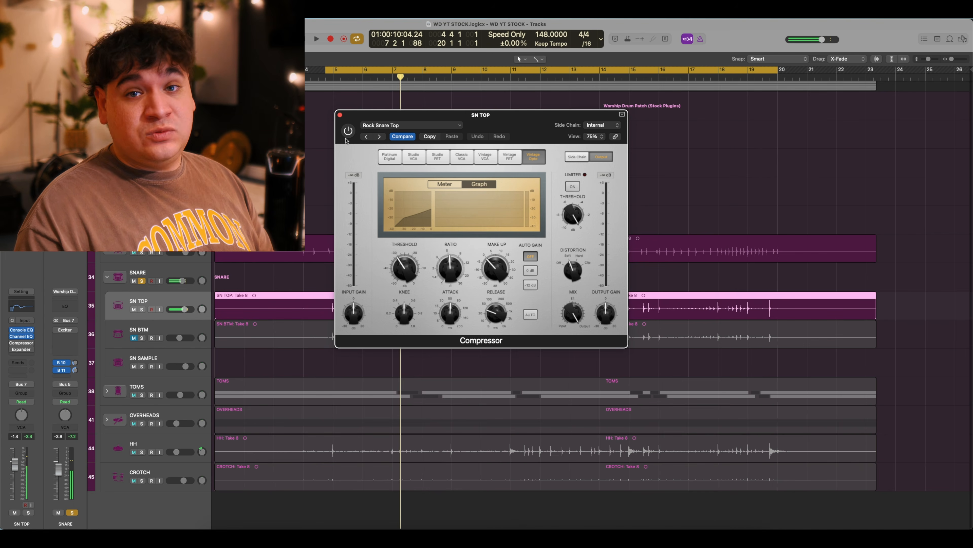
left_click(348, 130)
key("space")
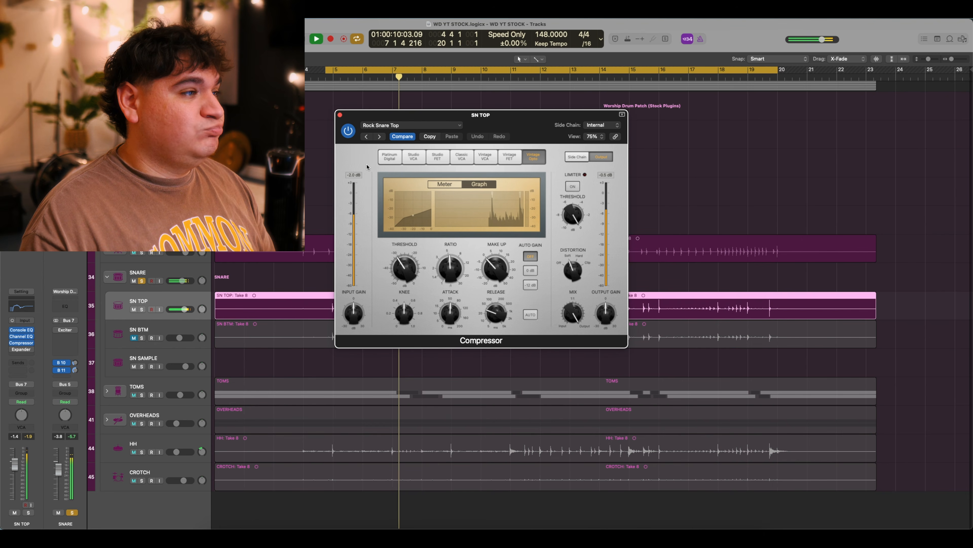
key("space")
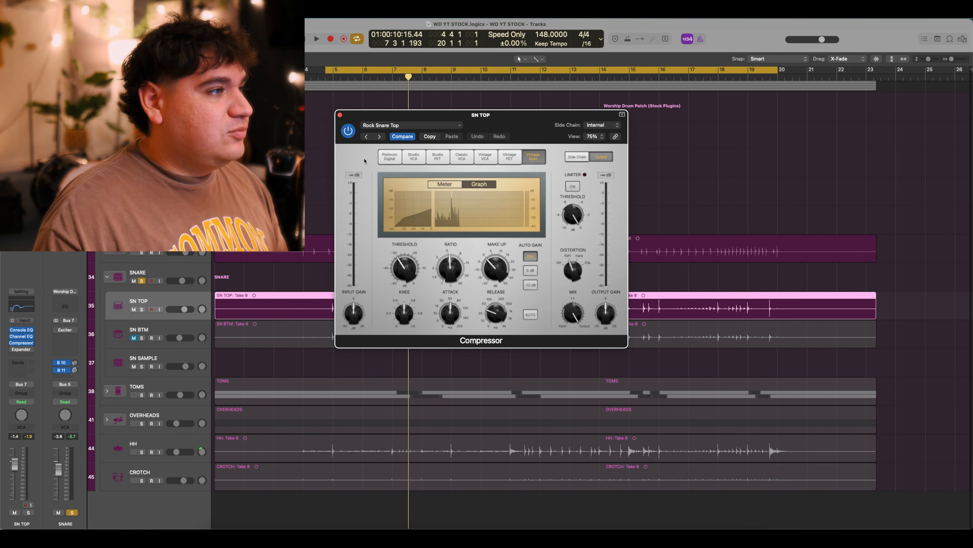
left_click(348, 133)
key("space")
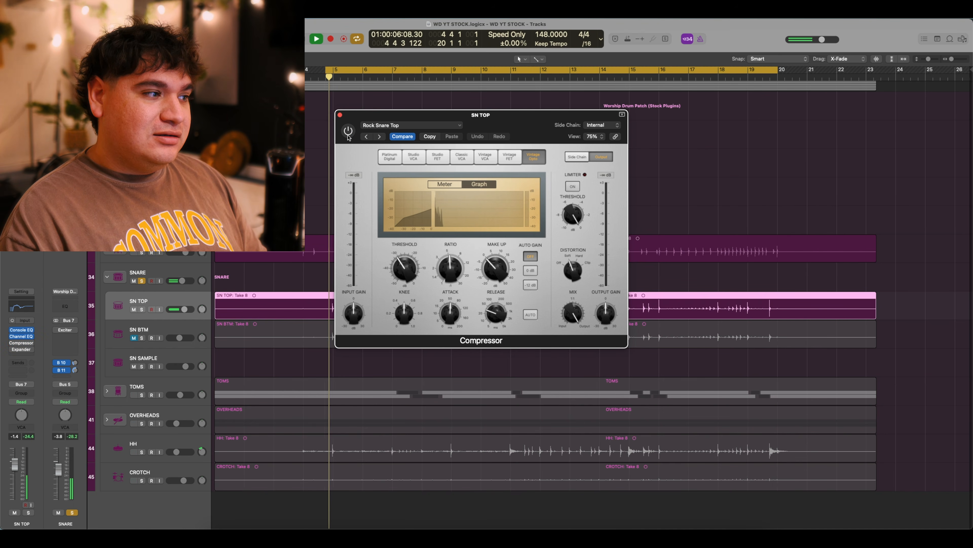
left_click(348, 132)
key("space")
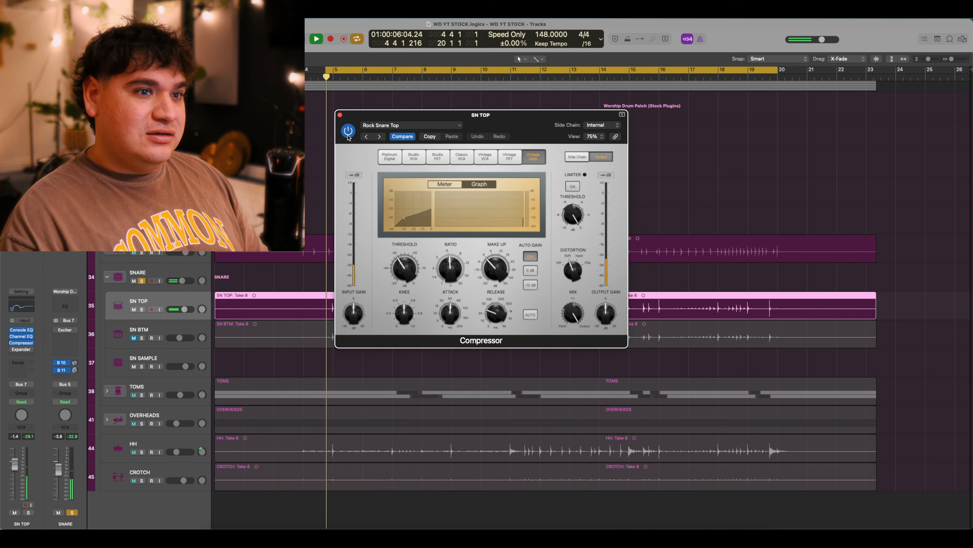
key("space")
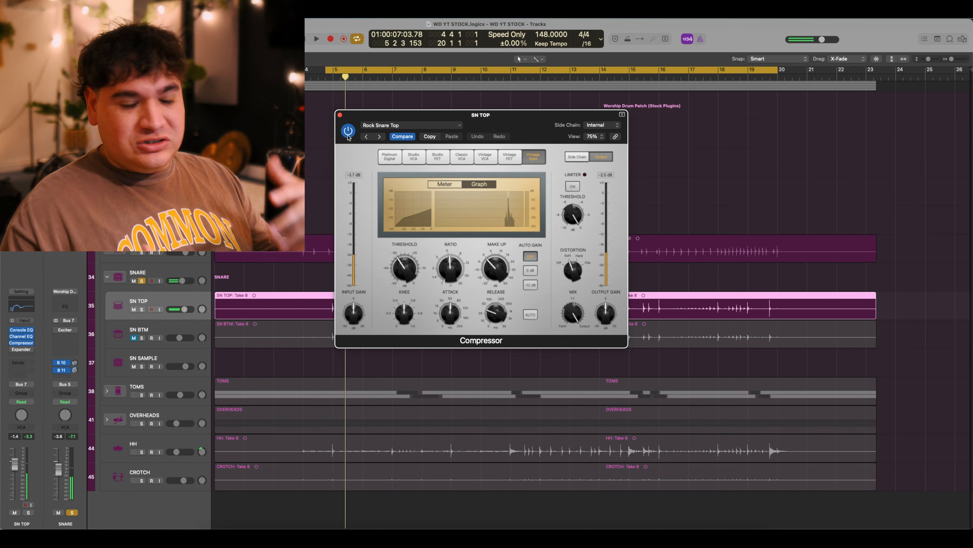
left_click(339, 115)
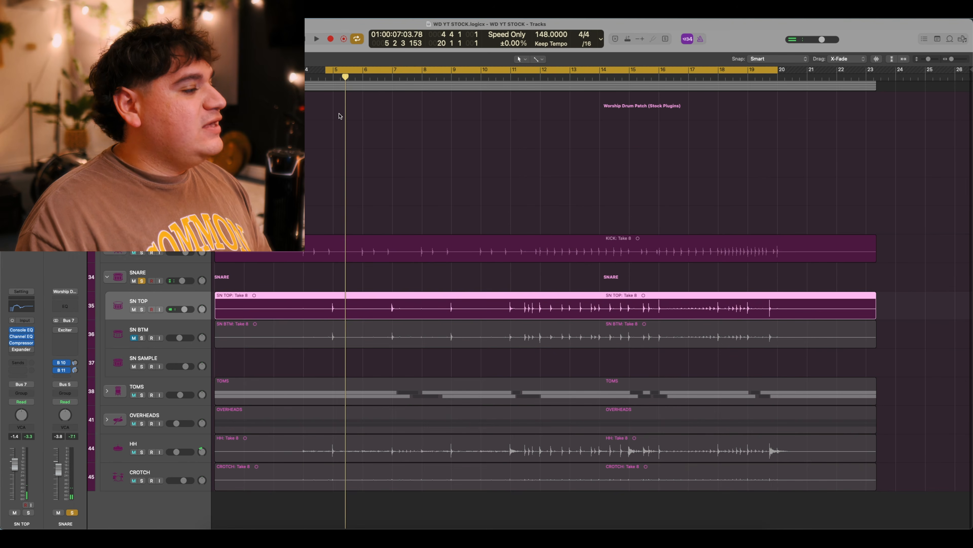
Open the SN TOP Expander and play the snare with it still bypassed.
left_click(23, 351)
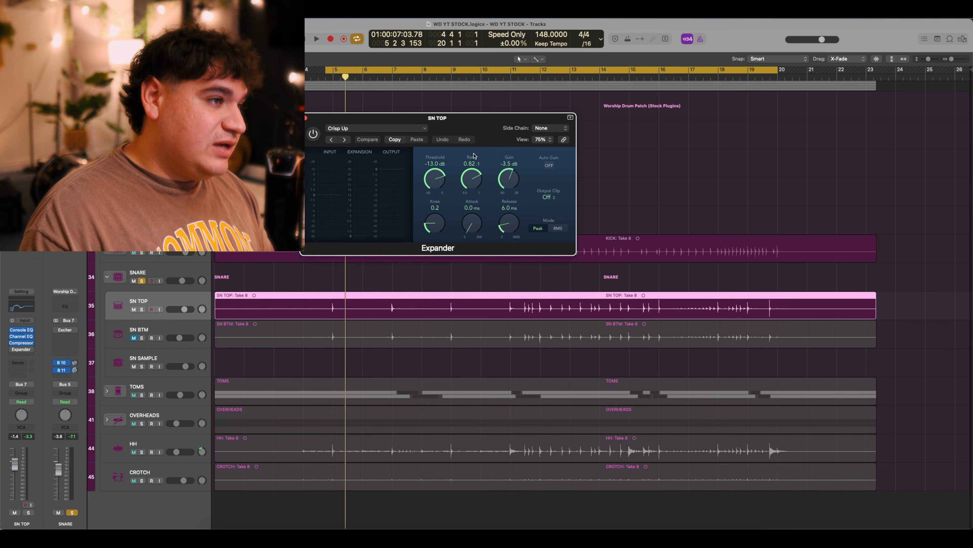
left_click_drag(477, 119, 537, 161)
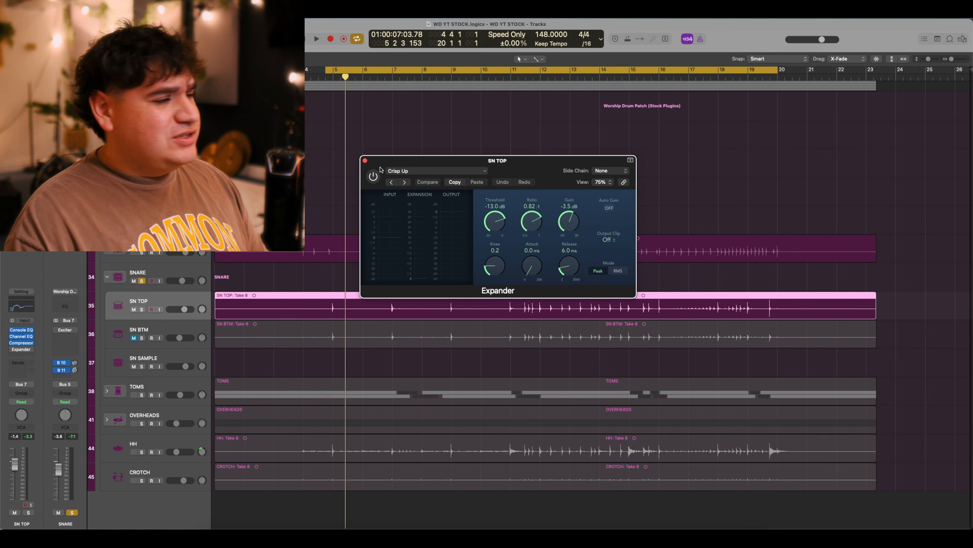
key("space")
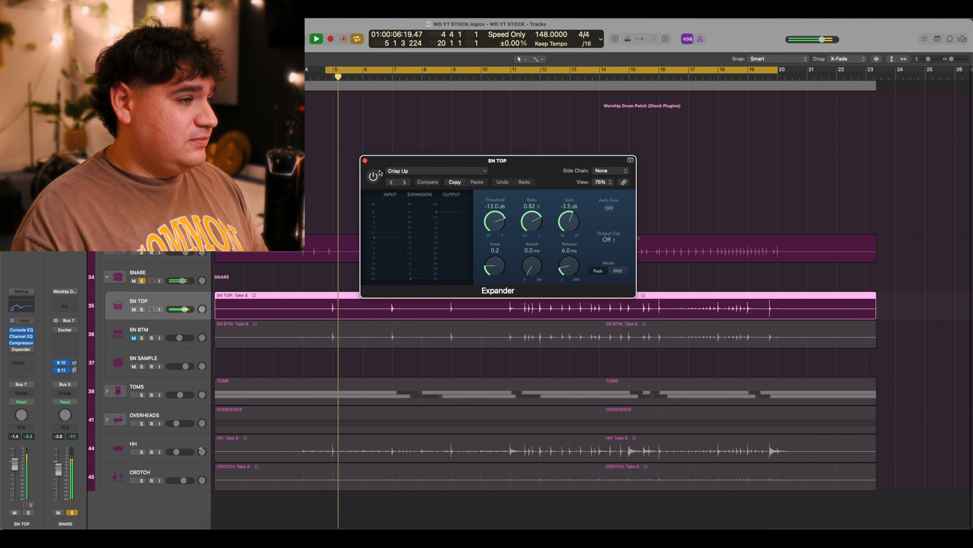
key("space")
Switch on the Crisp Up Expander, hear it in playback, and select the SN BTM track.
left_click(374, 178)
key("space")
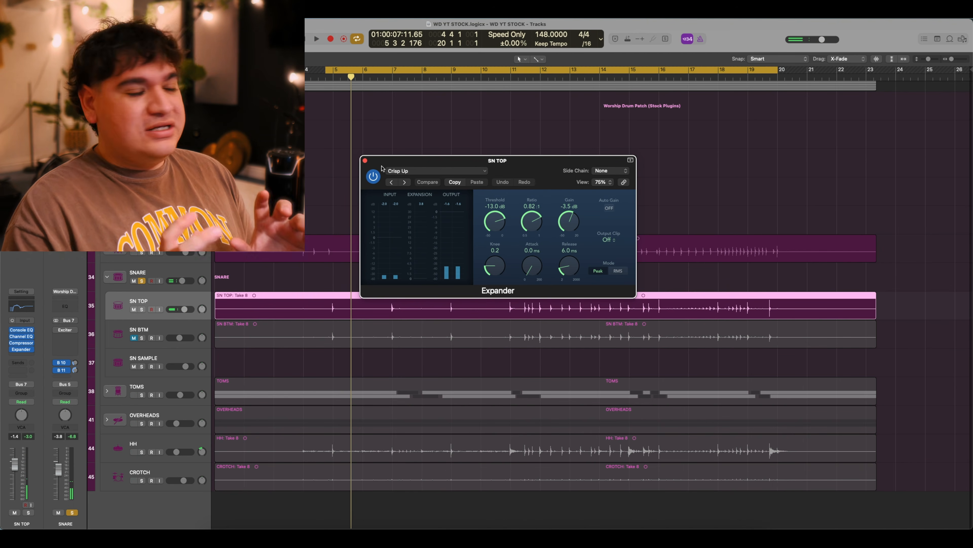
key("space")
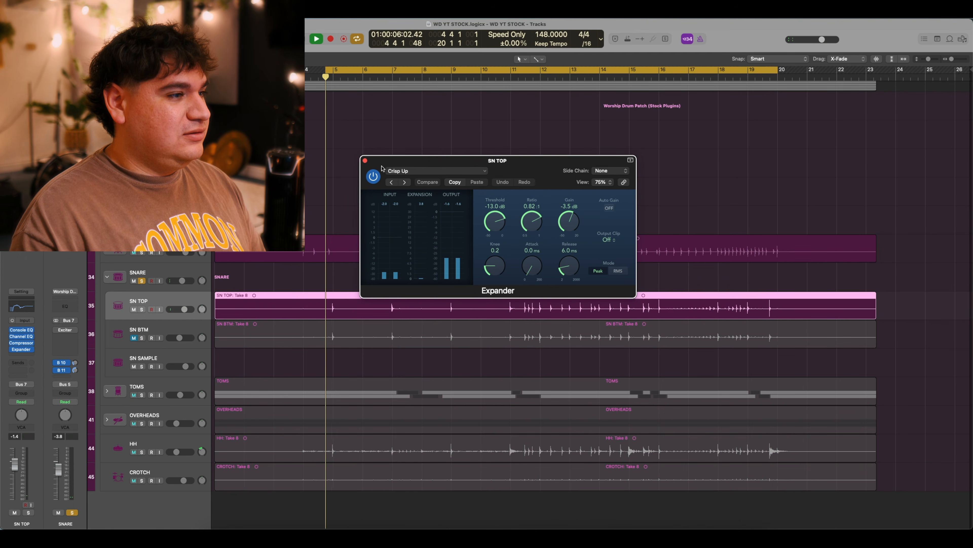
left_click(365, 160)
key("space")
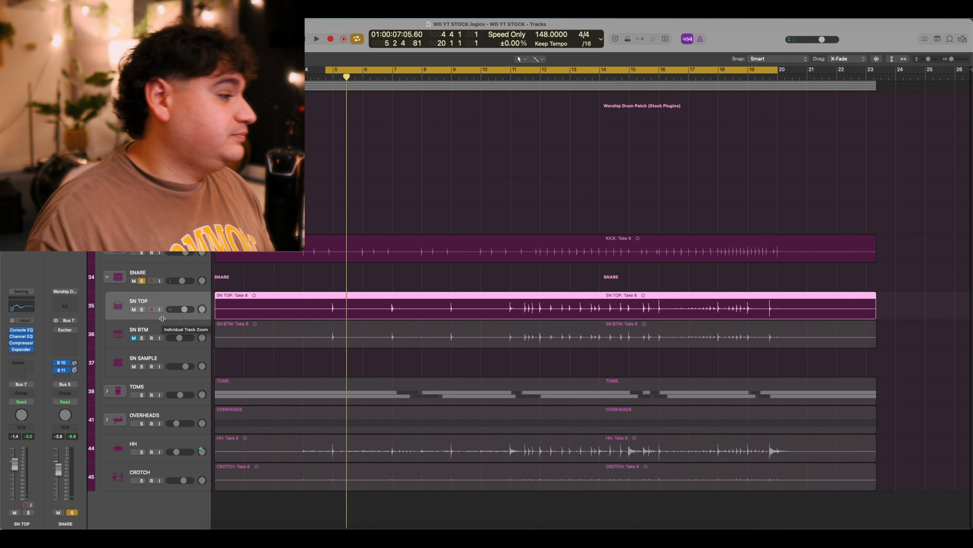
left_click(163, 331)
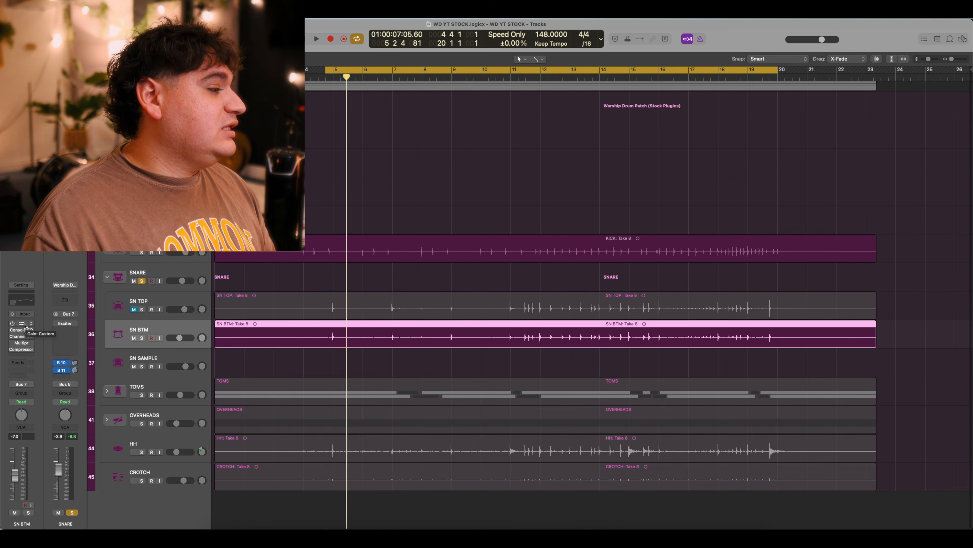
Confirm SN BTM's Gain plugin reads 0.0 dB, then bring up its Vintage Console EQ.
left_click(24, 323)
left_click_drag(375, 119, 520, 182)
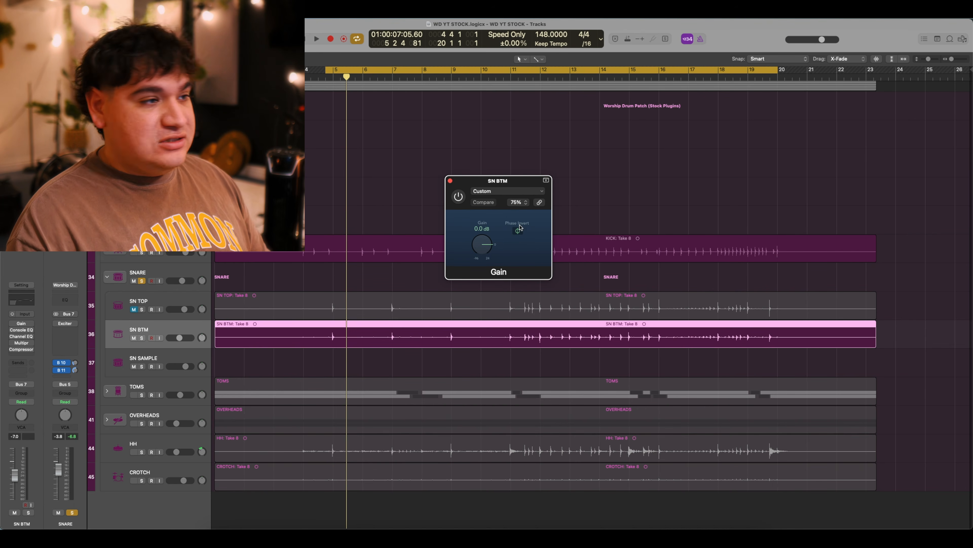
left_click(451, 181)
left_click(20, 330)
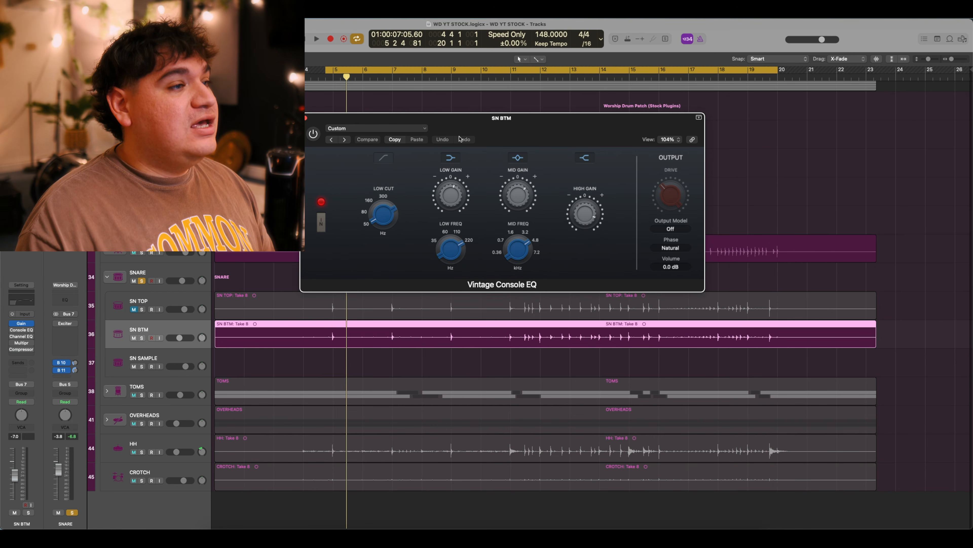
Position the Vintage Console EQ window and inspect its Custom settings.
left_click_drag(532, 124, 530, 142)
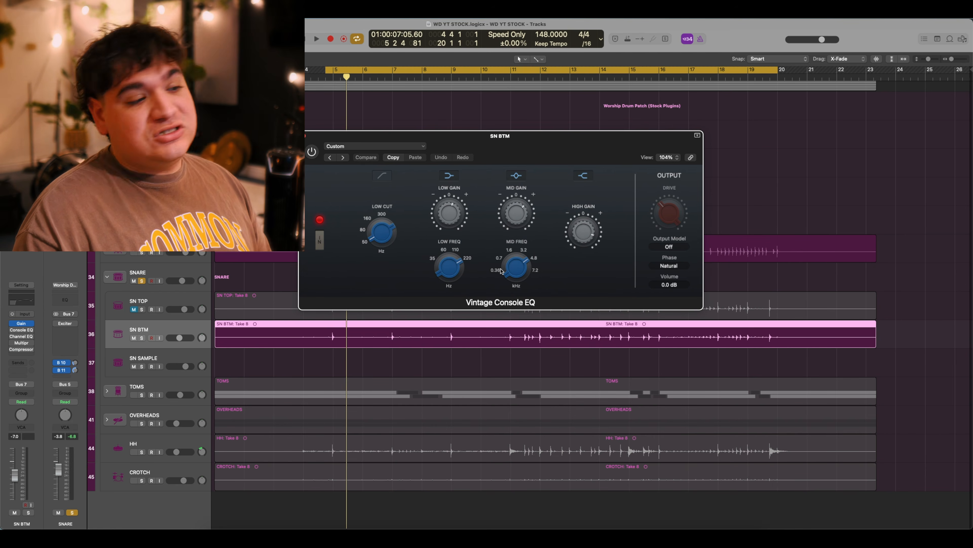
mouse_move(571, 240)
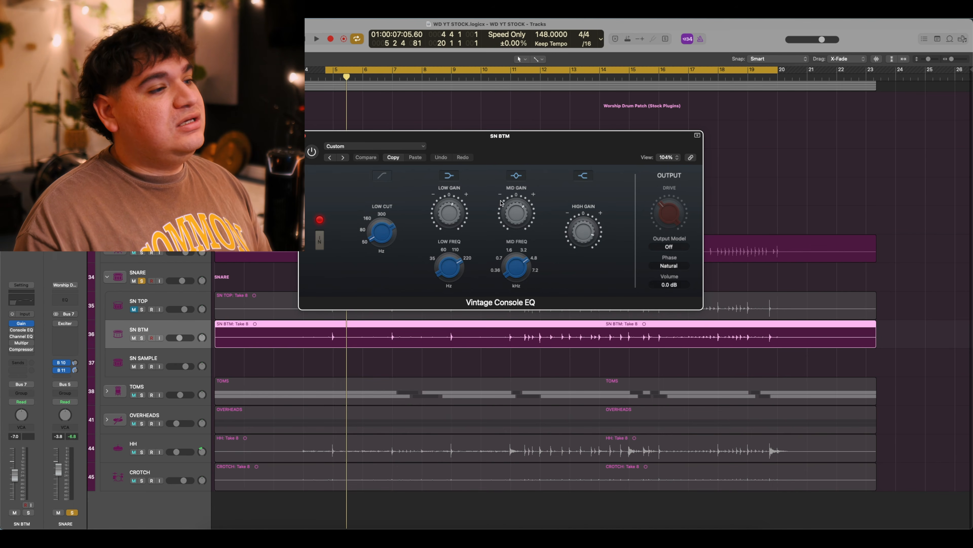
mouse_move(528, 265)
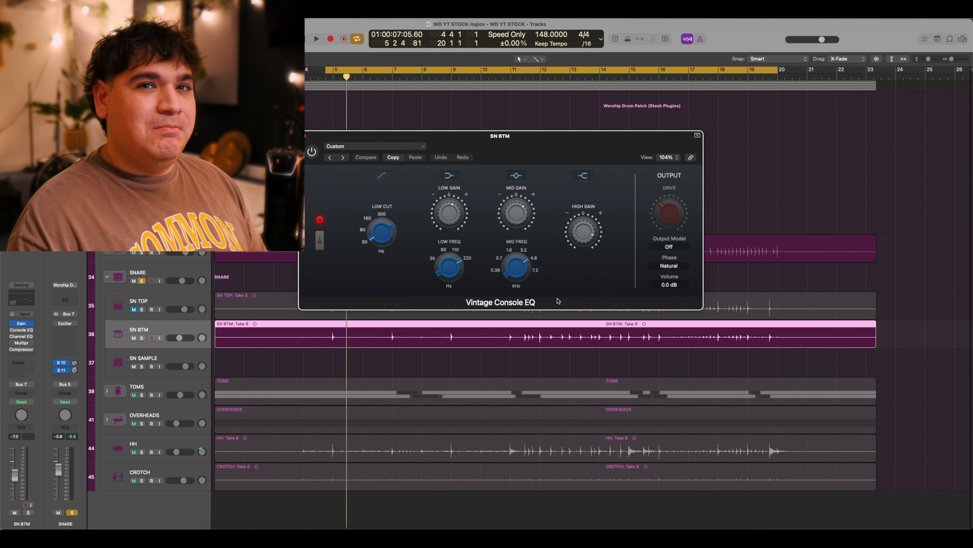
mouse_move(446, 224)
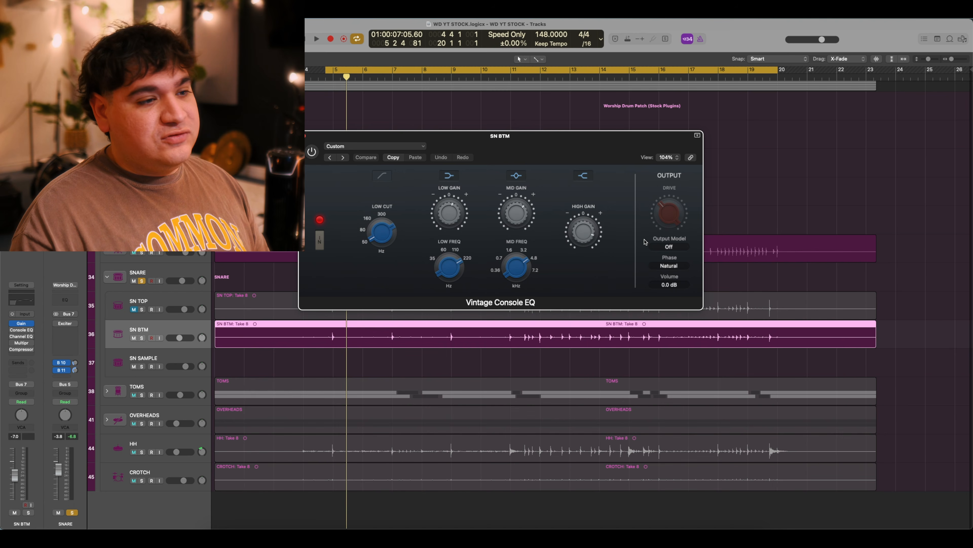
mouse_move(605, 253)
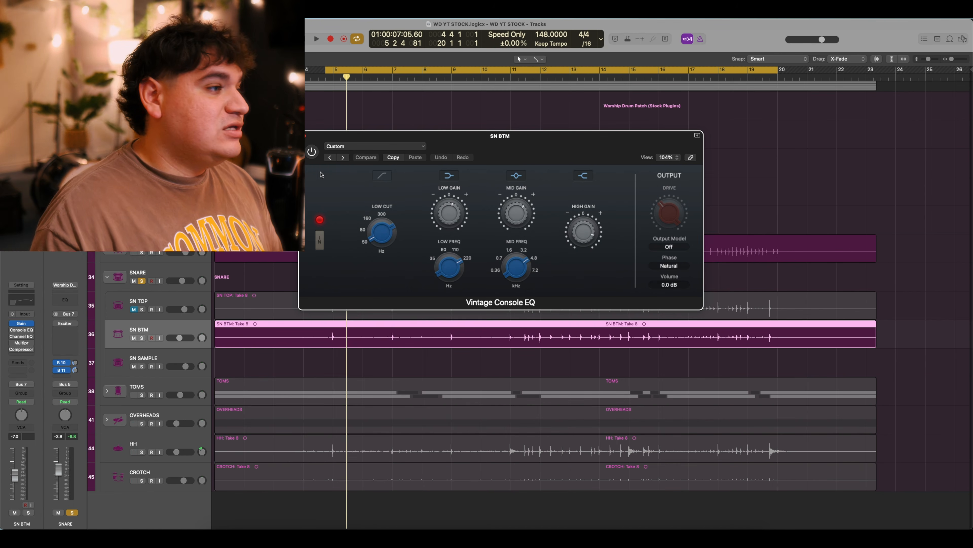
Compare the snare bottom with the Console EQ bypassed and active, leaving it on.
key("space")
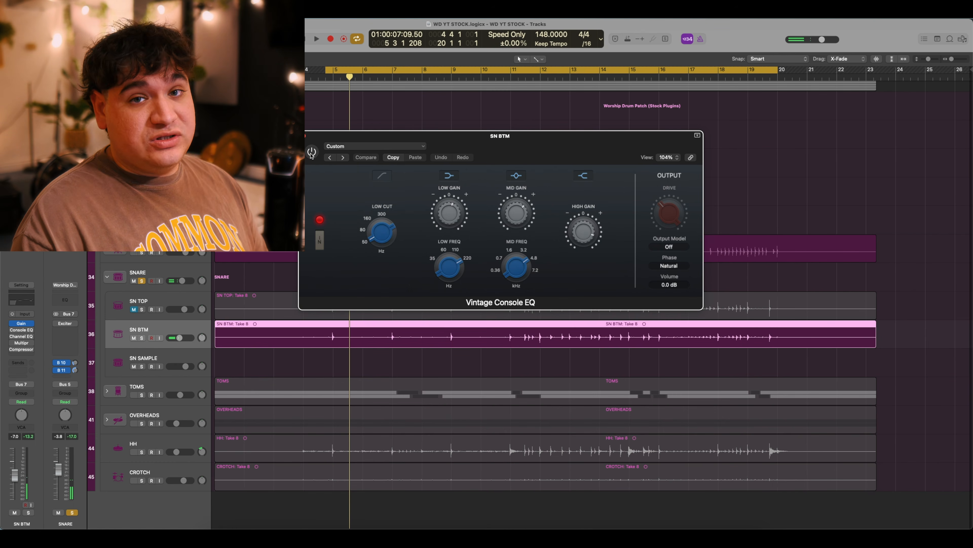
left_click(311, 153)
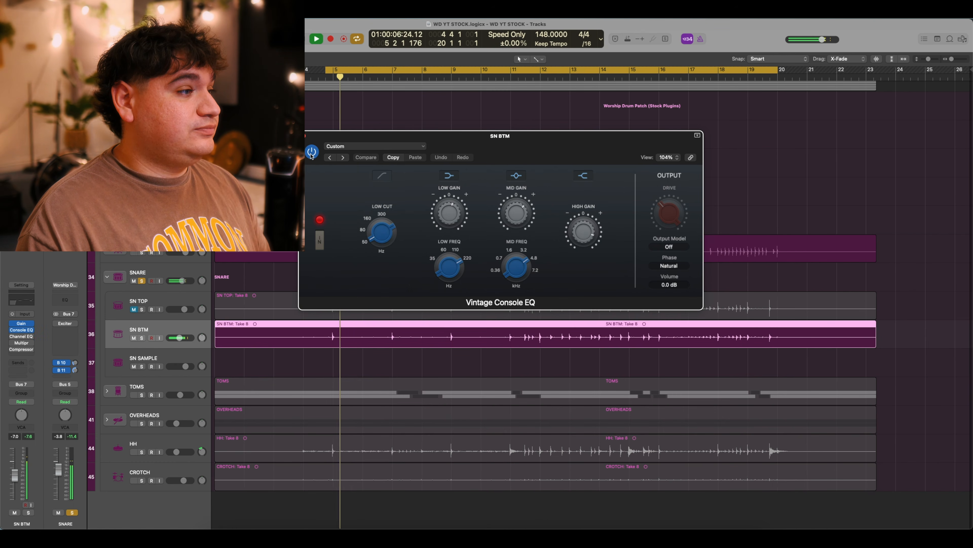
left_click(312, 153)
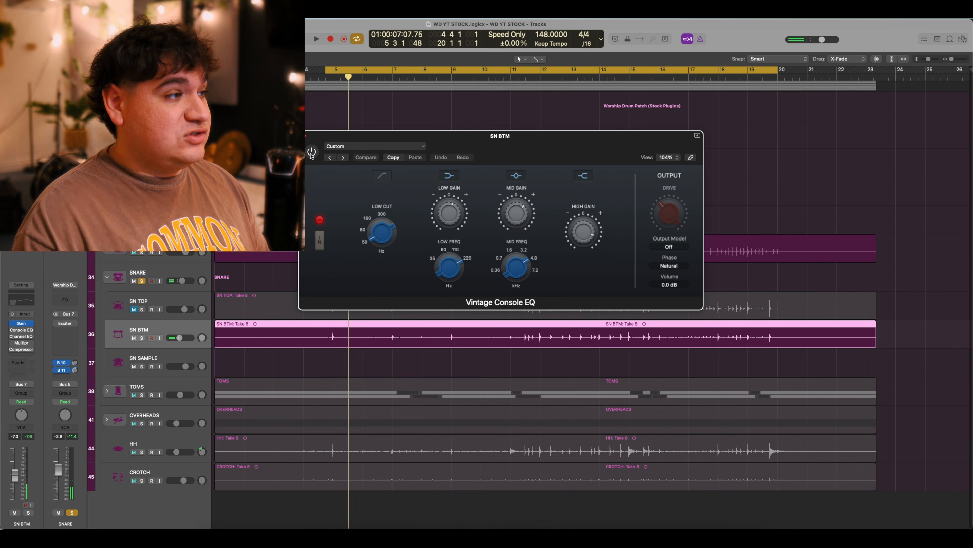
key("space")
key("space")
key("space")
key("space")
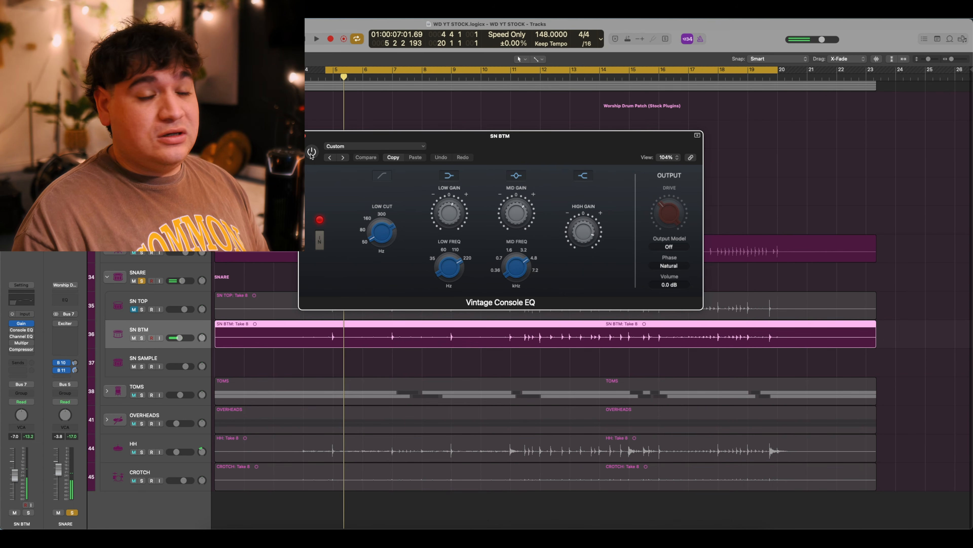
left_click(311, 152)
key("space")
key("space")
key("space")
key("space")
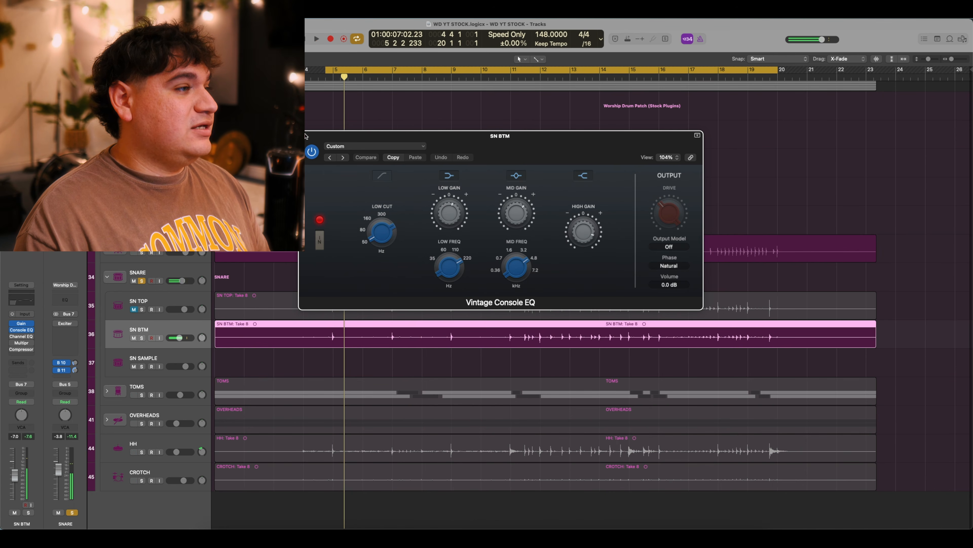
left_click(305, 136)
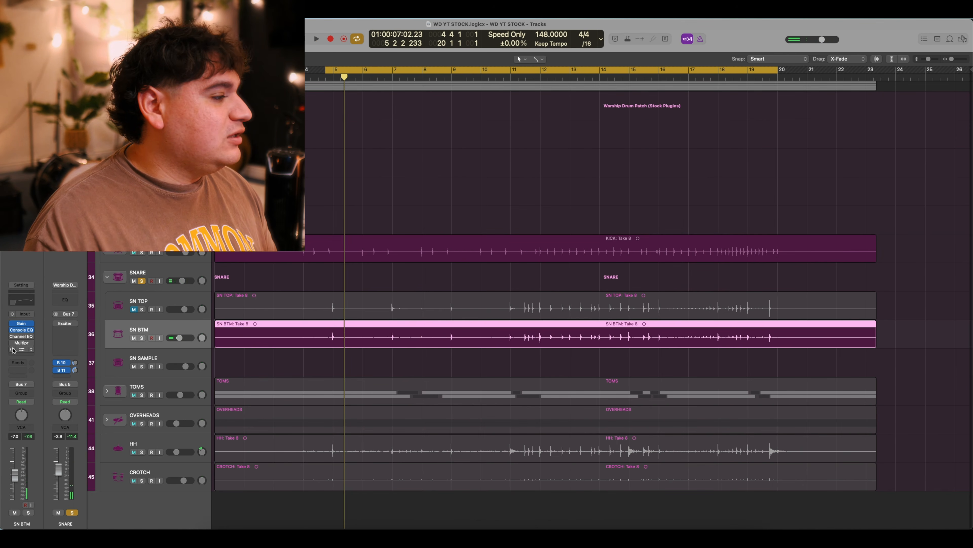
Open SN BTM's Channel EQ and play the snare with it bypassed.
mouse_move(21, 338)
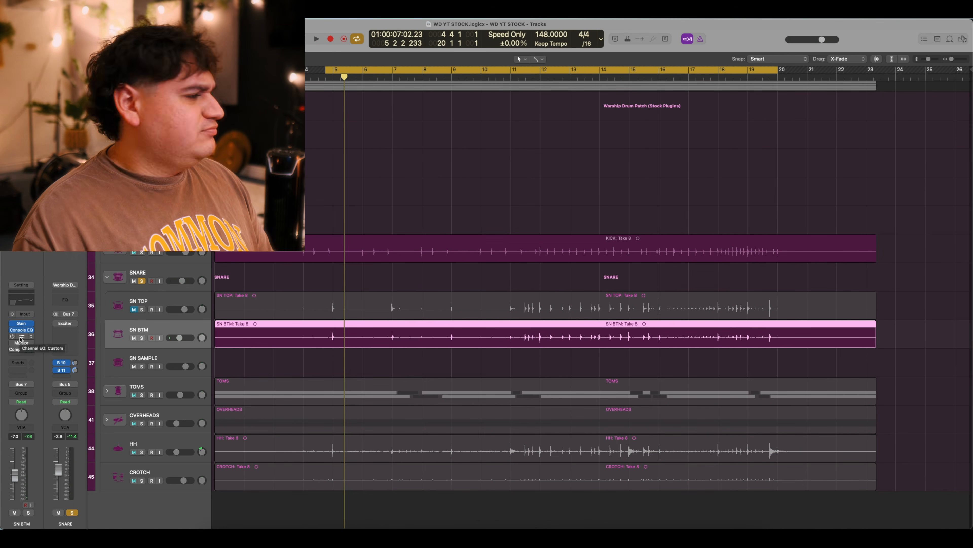
left_click(21, 336)
left_click_drag(509, 140, 508, 174)
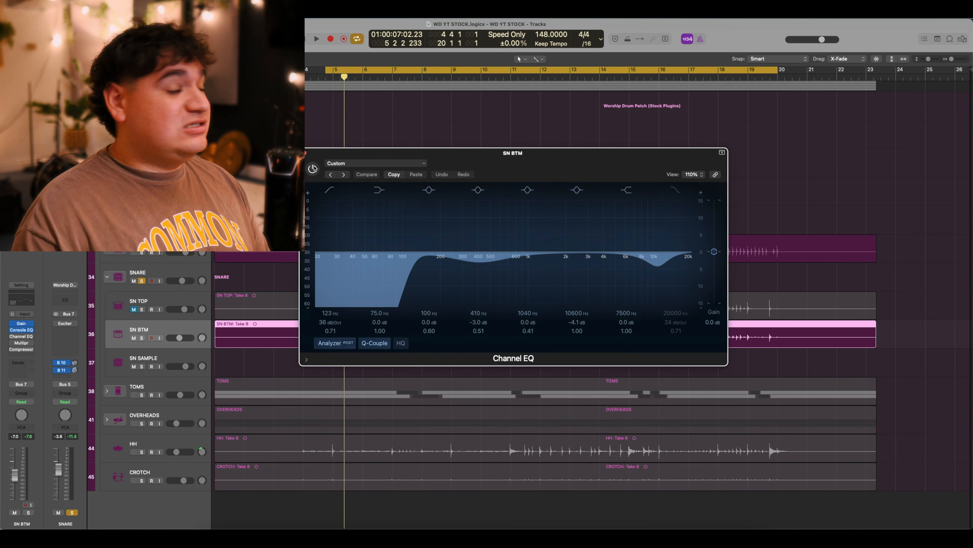
key("space")
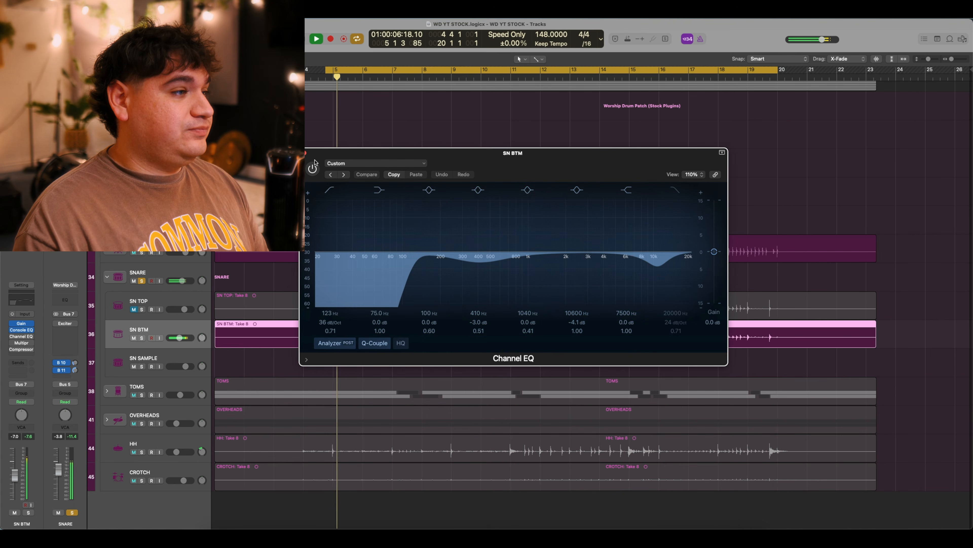
key("space")
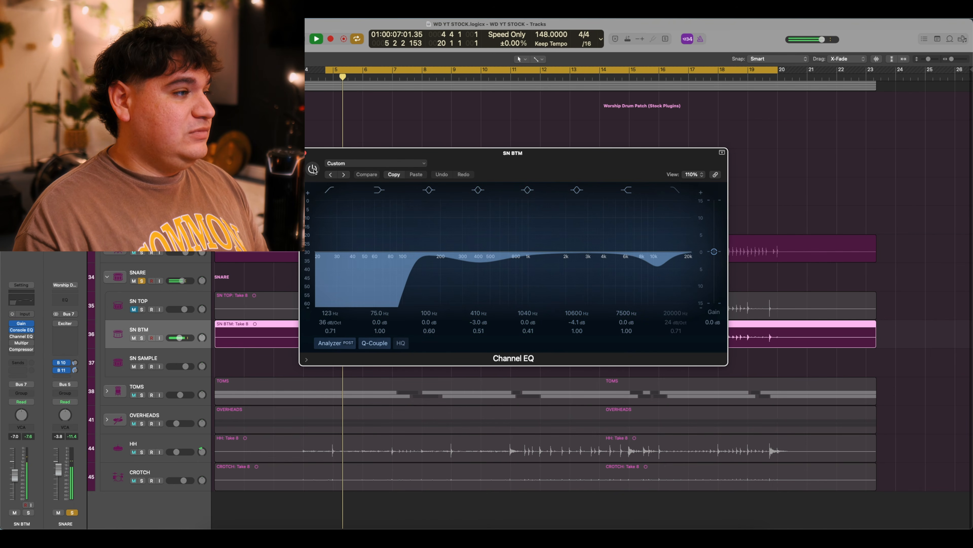
key("space")
Enable the Channel EQ (123 Hz high-pass, −3.0 dB at 410 Hz, −4.1 dB at 10600 Hz).
left_click(313, 170)
key("space")
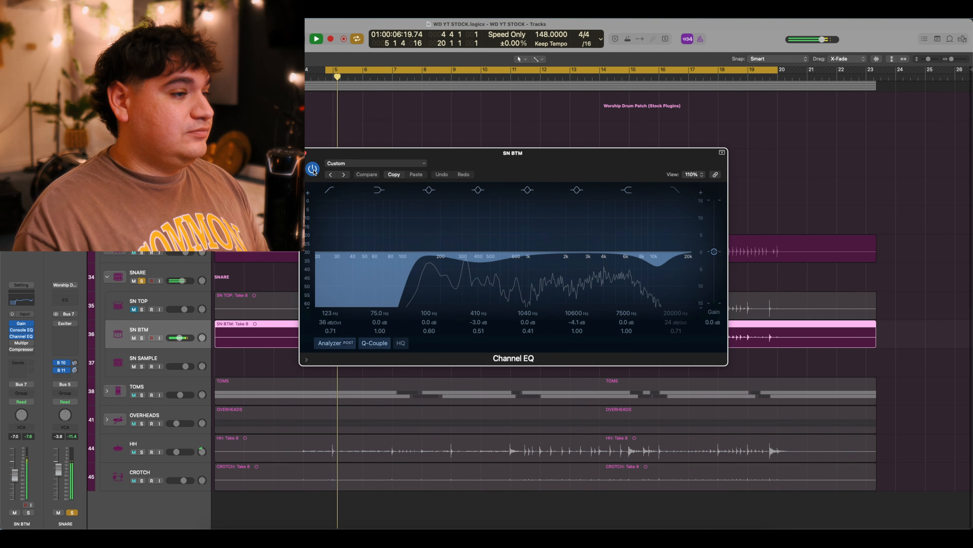
key("space")
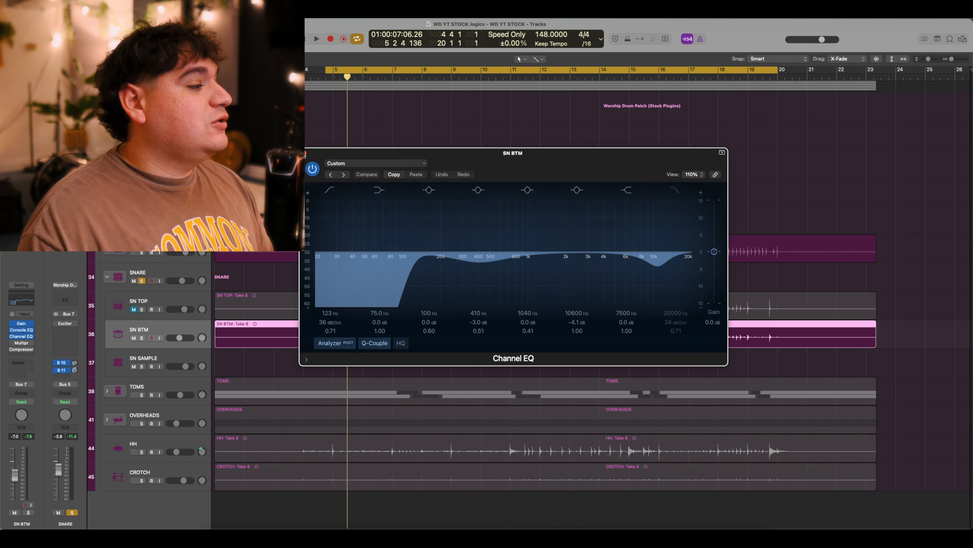
left_click(305, 154)
Compare SN BTM's Multipressor (crossovers 180, 1000, 6300 Hz) in and out, leaving it on.
left_click(24, 343)
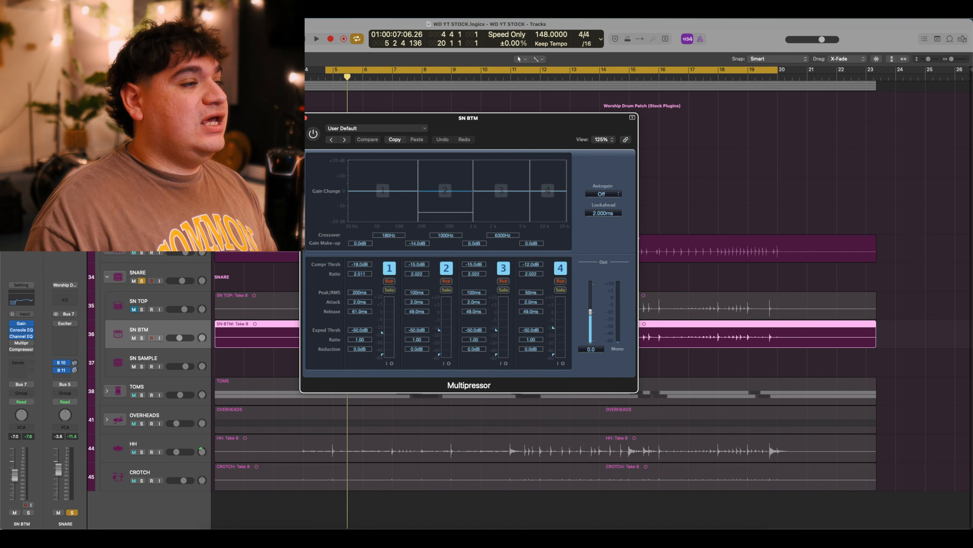
left_click_drag(511, 134, 555, 133)
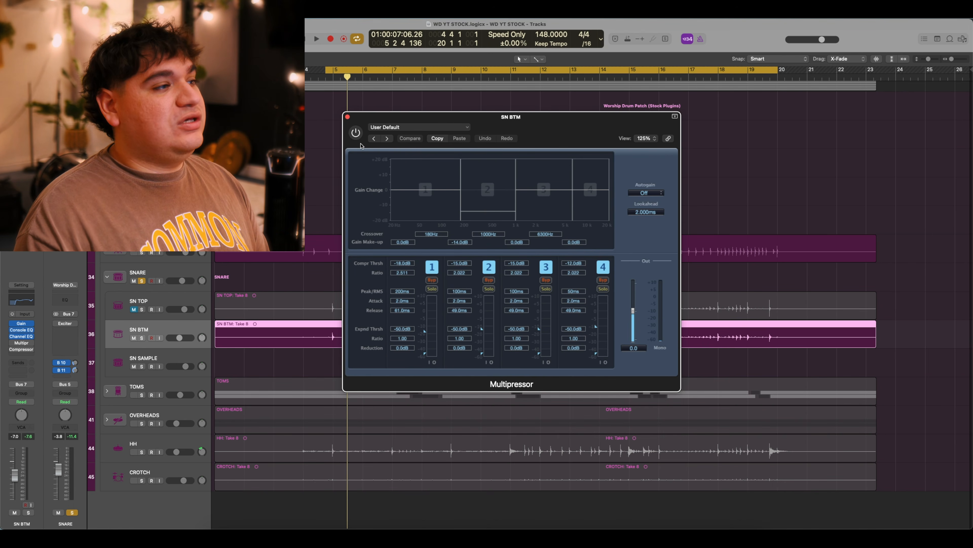
key("space")
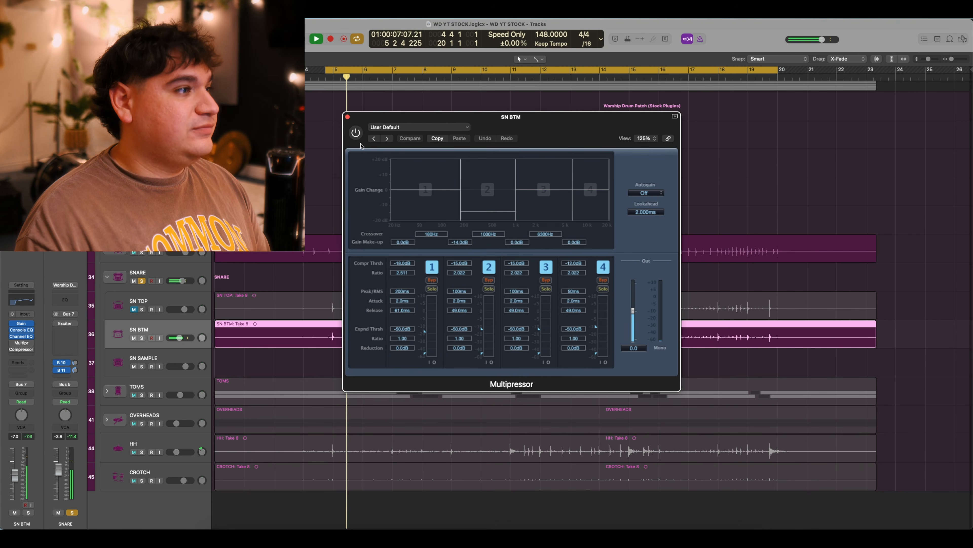
left_click(357, 135)
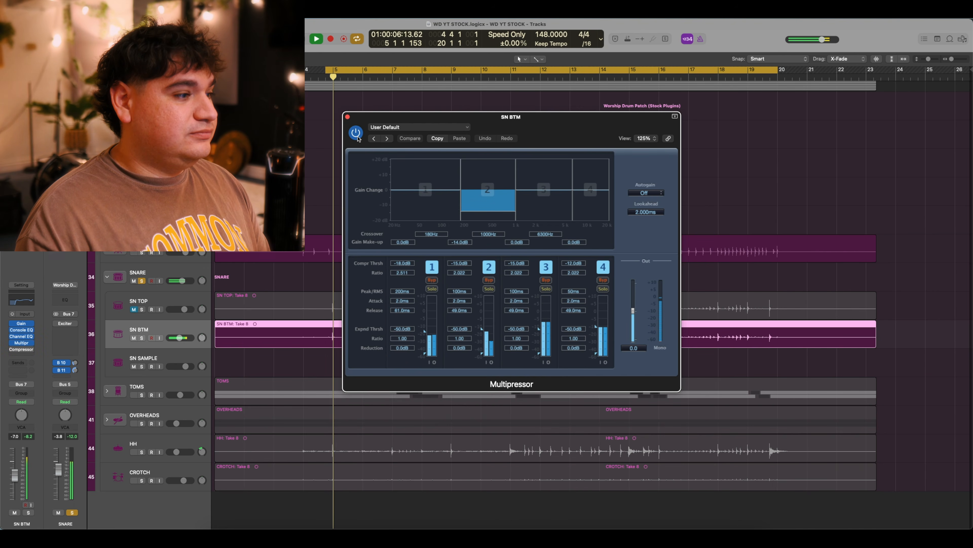
left_click(357, 135)
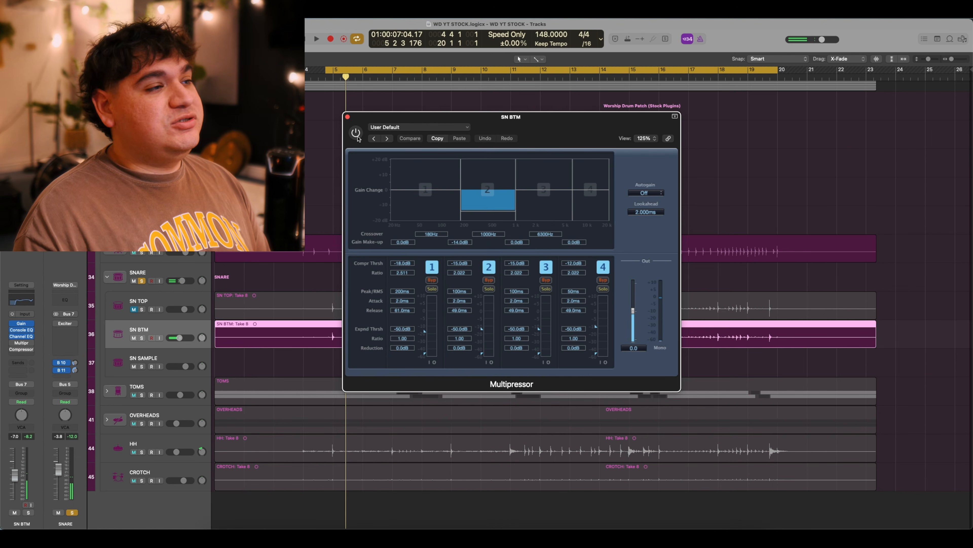
left_click(356, 135)
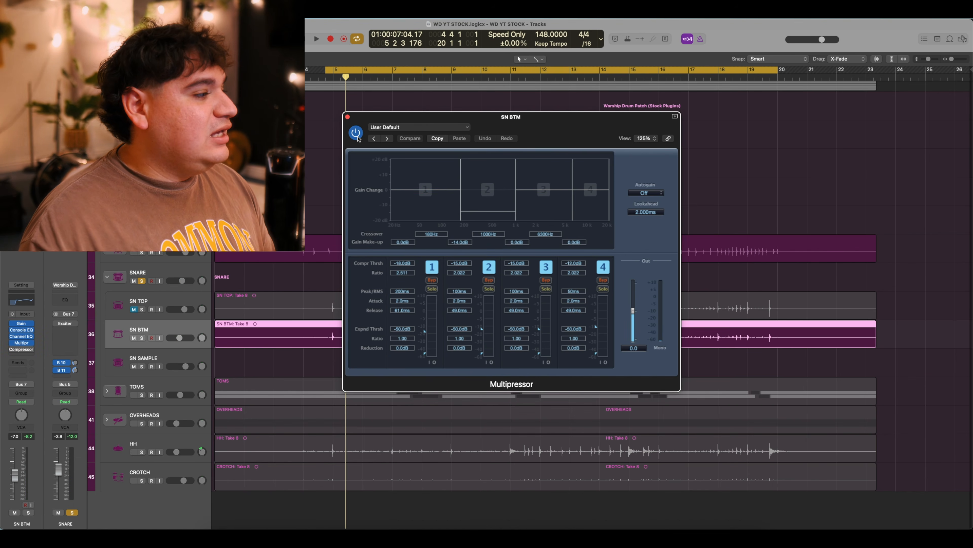
left_click(348, 116)
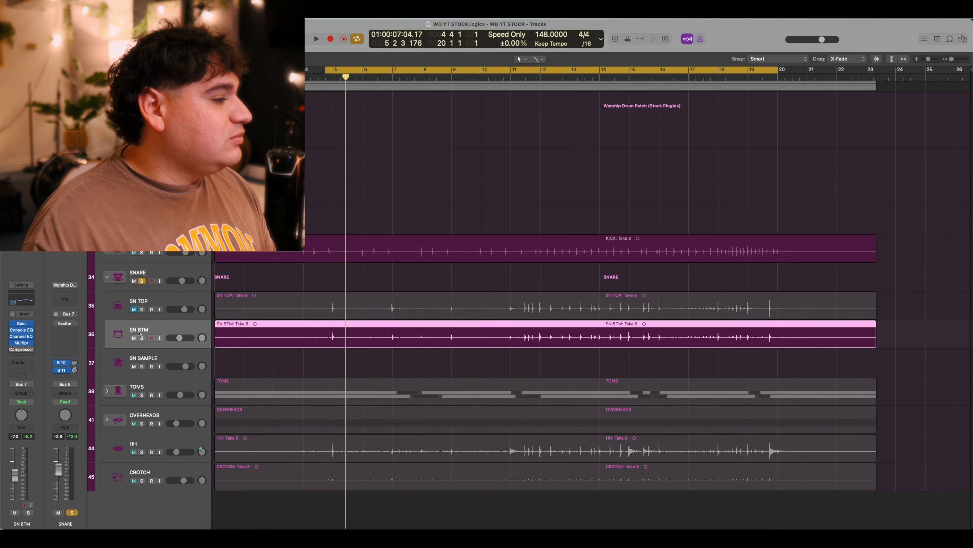
Open SN BTM's Vintage FET Compressor and play the snare with it bypassed.
left_click(22, 349)
left_click_drag(484, 123, 532, 136)
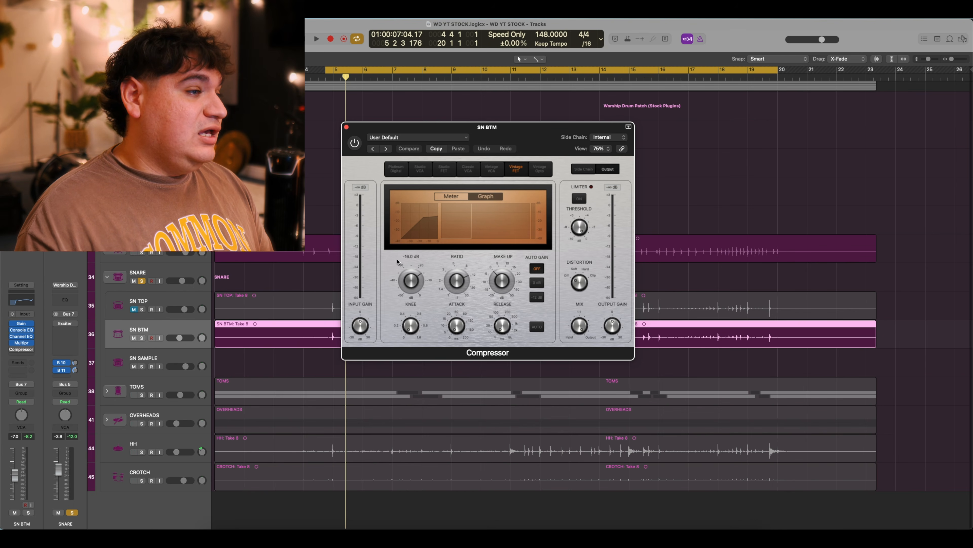
mouse_move(429, 258)
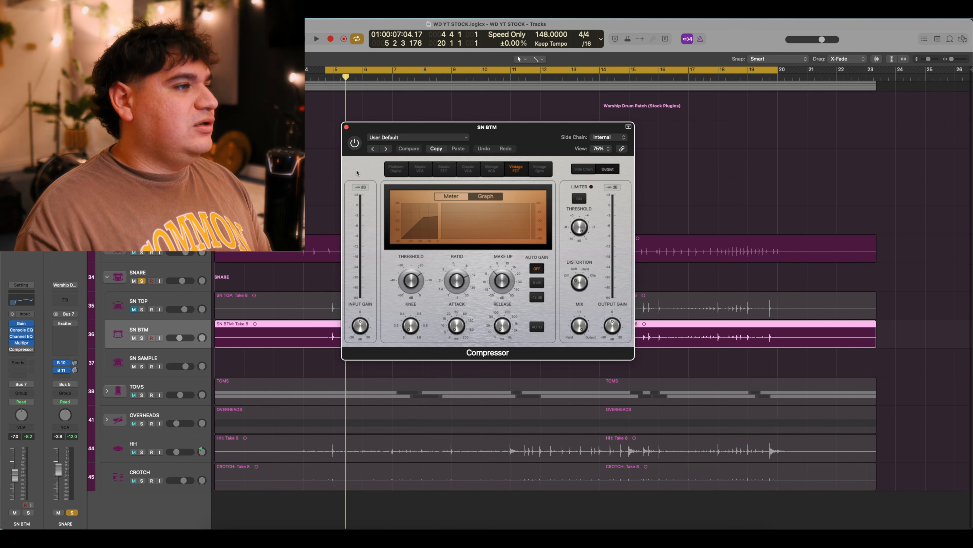
key("space")
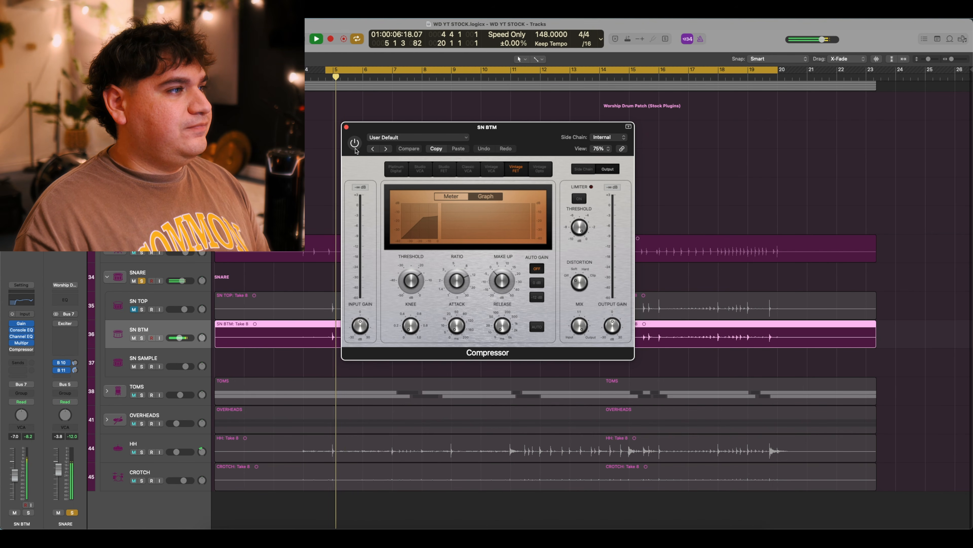
key("space")
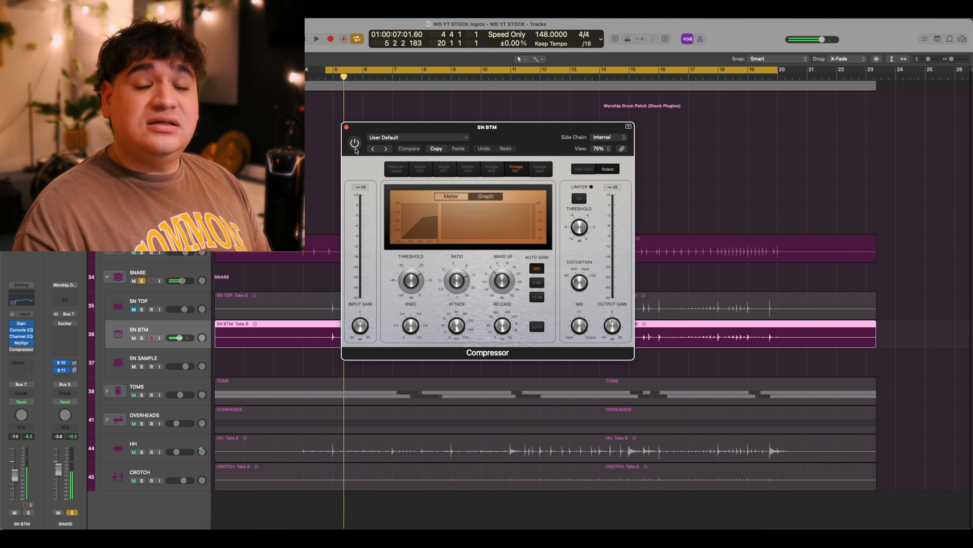
Switch the Vintage FET Compressor on and hear the compressed snare in playback.
left_click(355, 148)
key("space")
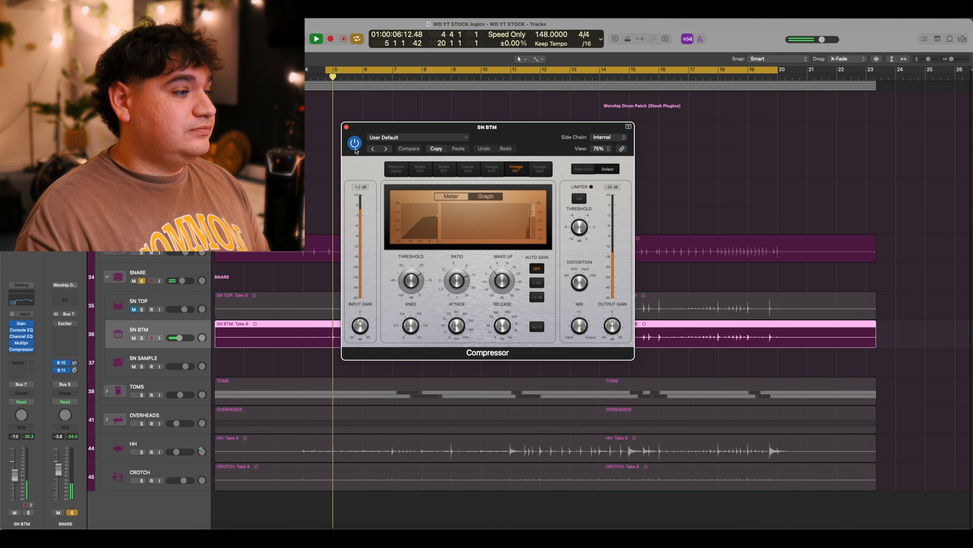
key("space")
key("space")
key("space")
key("space")
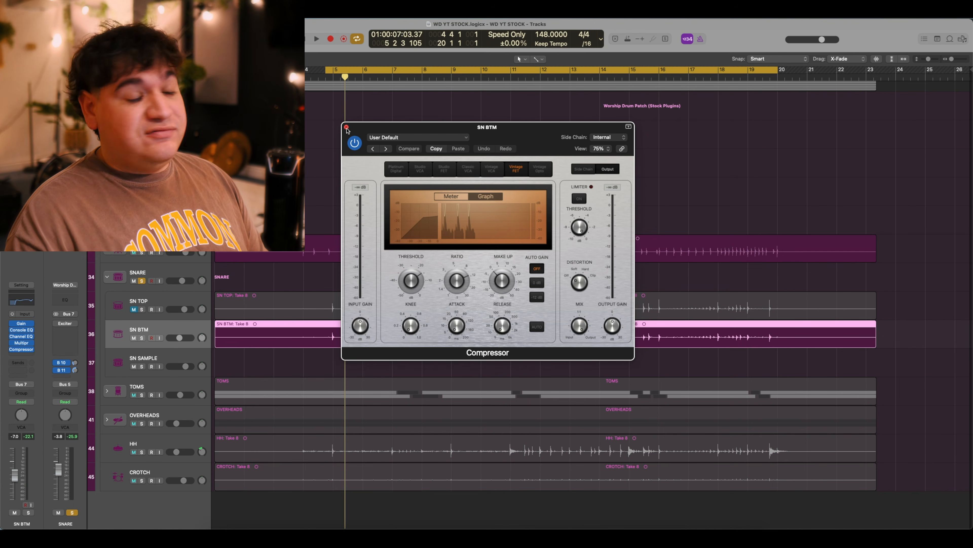
left_click(347, 127)
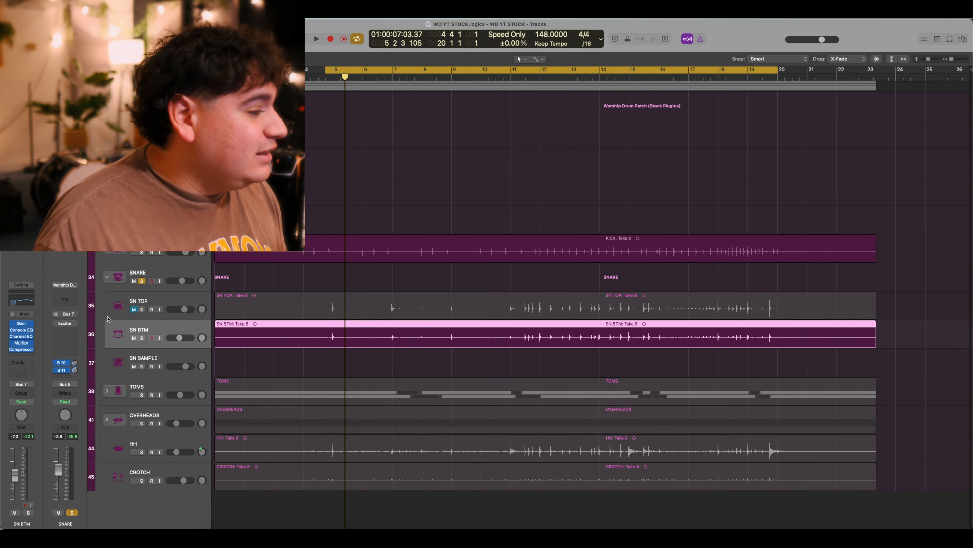
Play back the SN TOP track, then select the SNARE bus track.
left_click(145, 304)
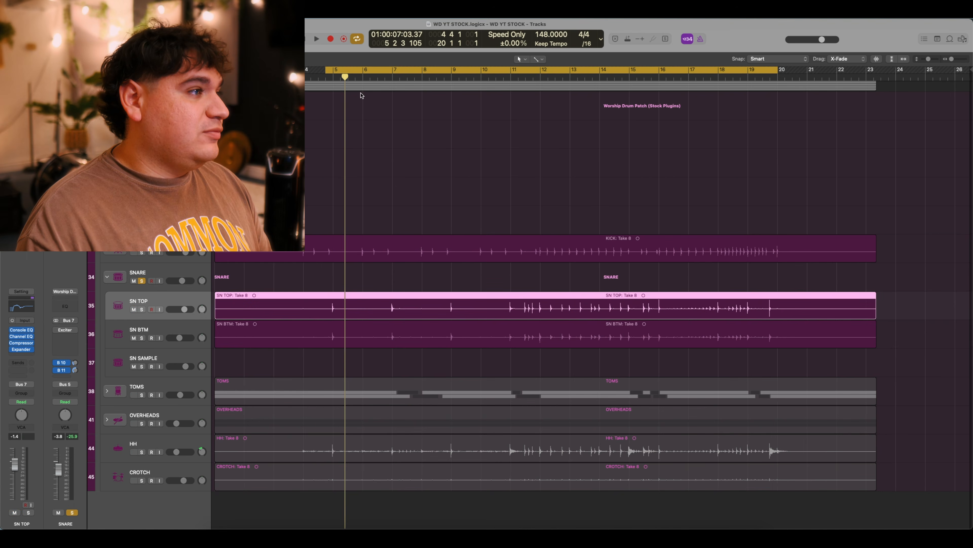
key("space")
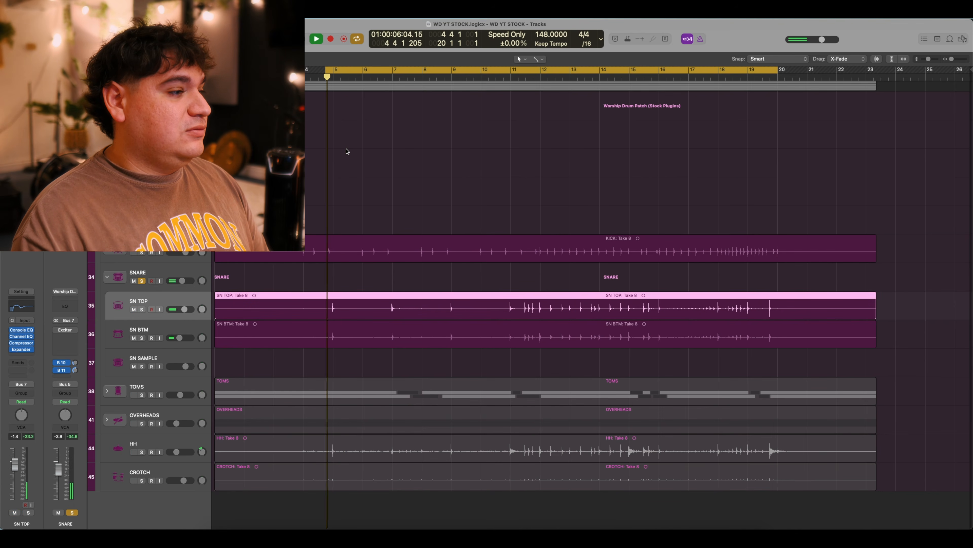
key("space")
key("space")
key("space")
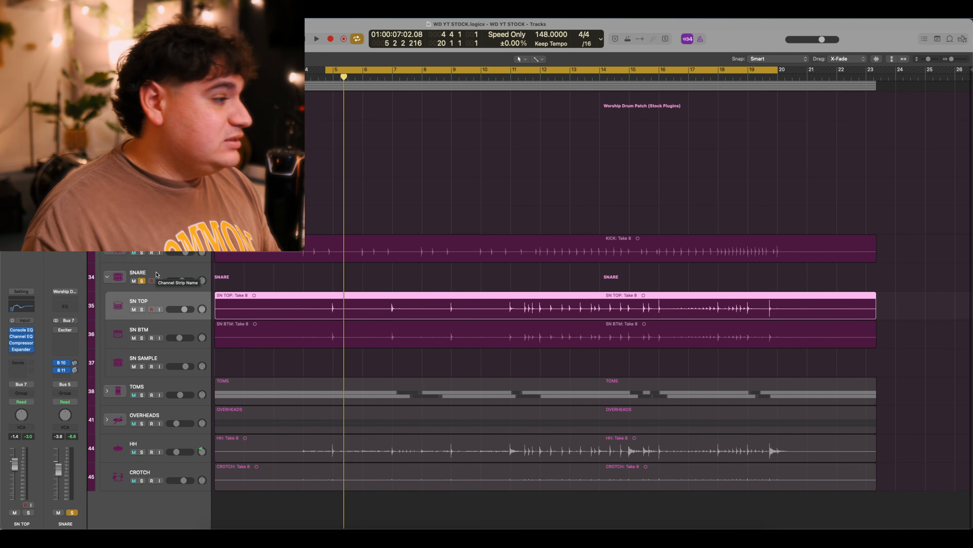
left_click(156, 273)
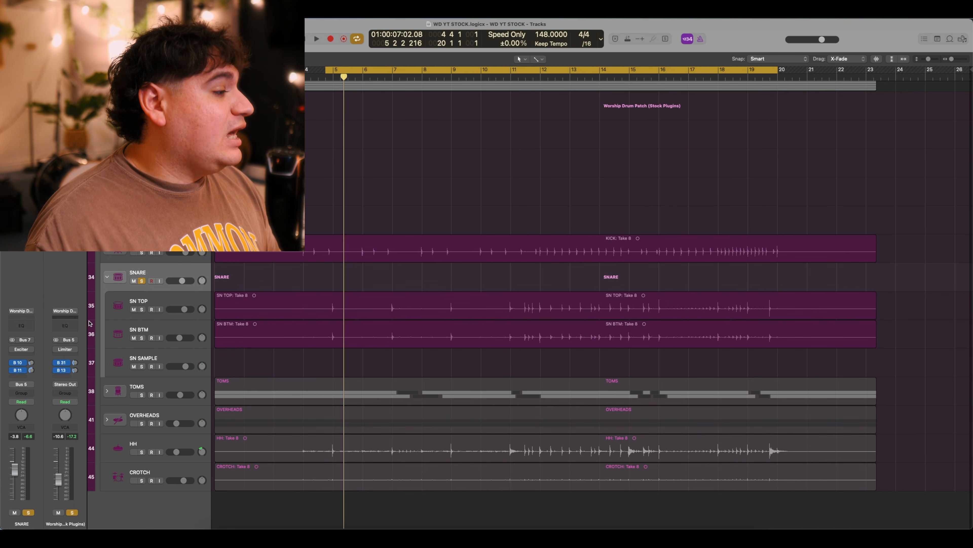
Compare the SNARE bus Exciter bypassed and active, leaving it switched on.
mouse_move(21, 352)
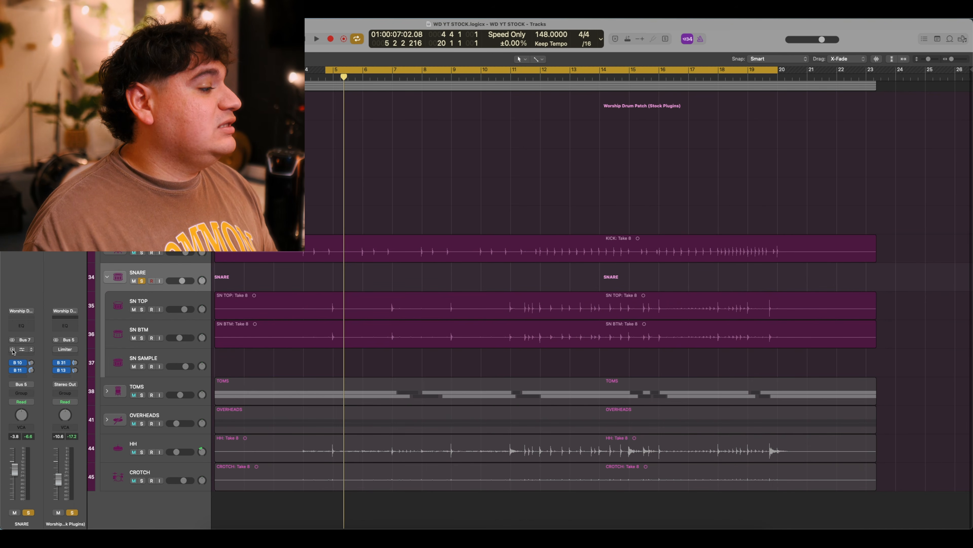
left_click(21, 350)
left_click_drag(399, 121, 509, 177)
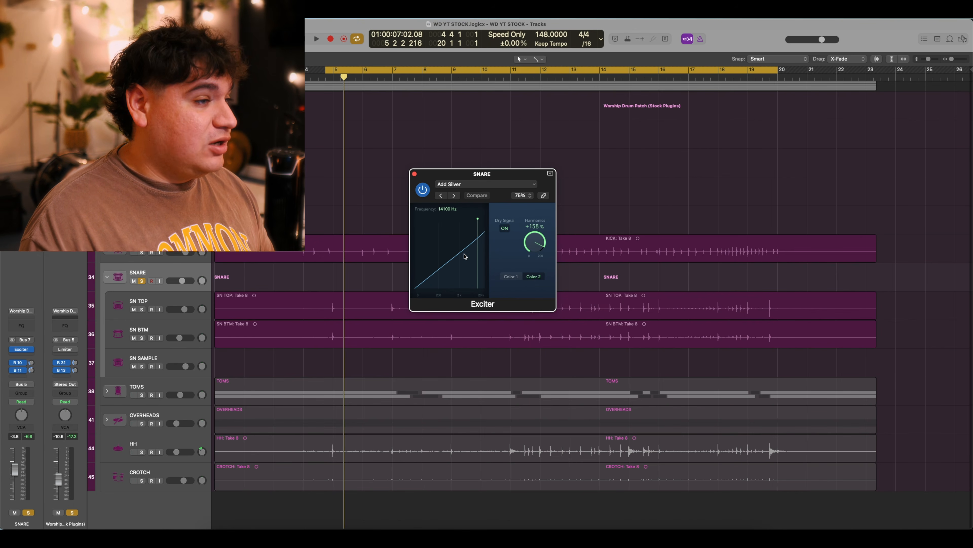
left_click(424, 194)
key("space")
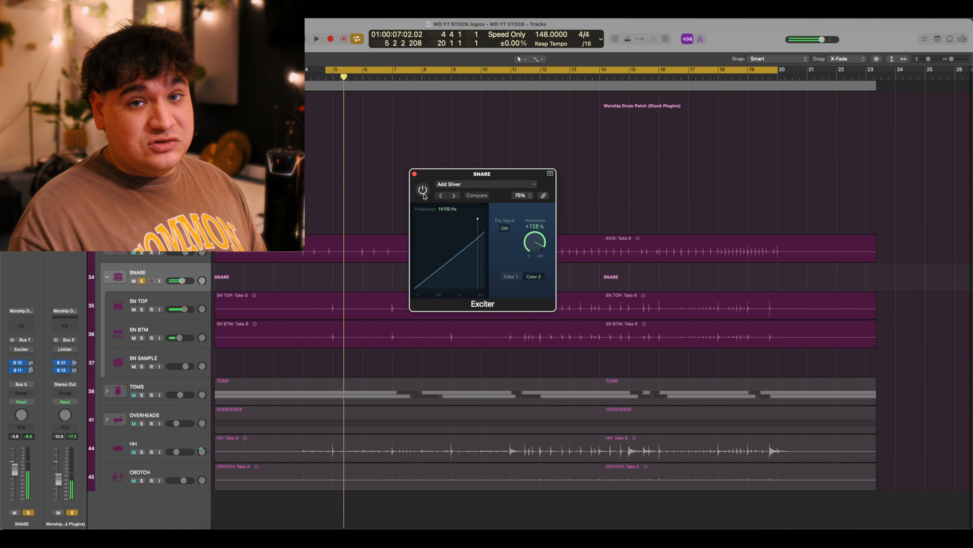
left_click(423, 195)
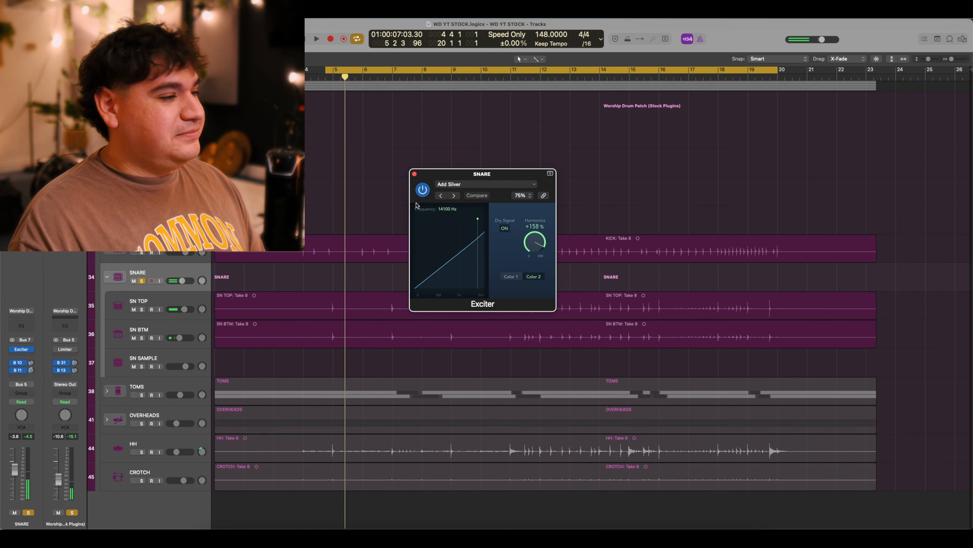
key("space")
key("space")
key("space")
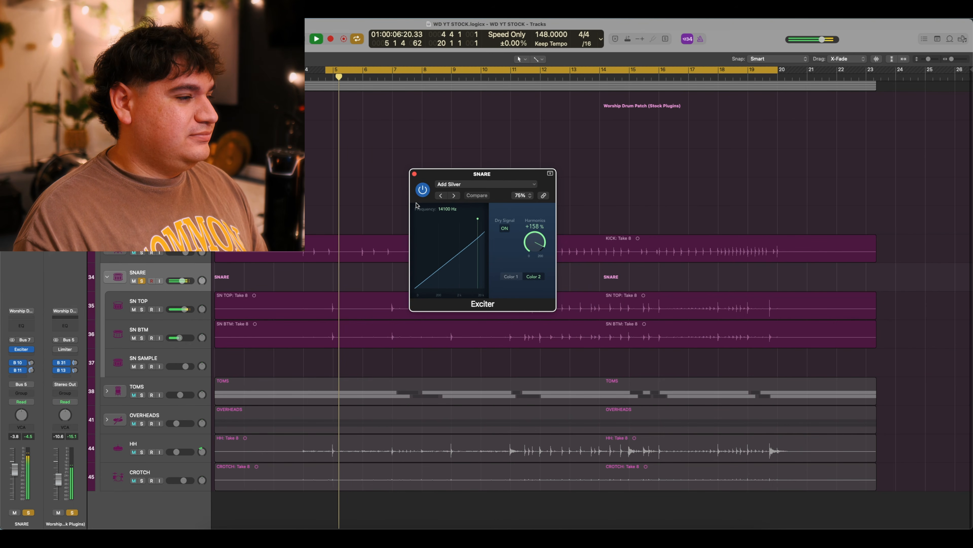
key("space")
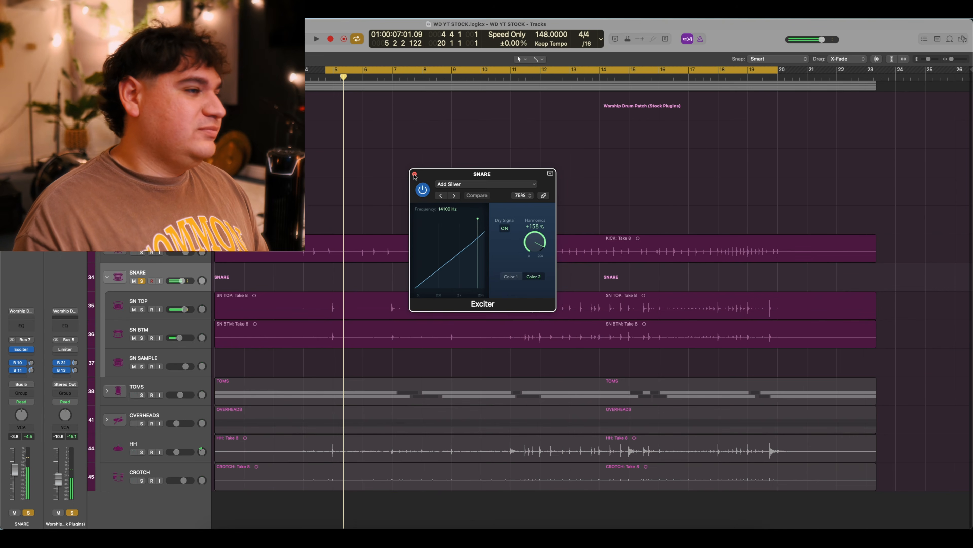
left_click(414, 173)
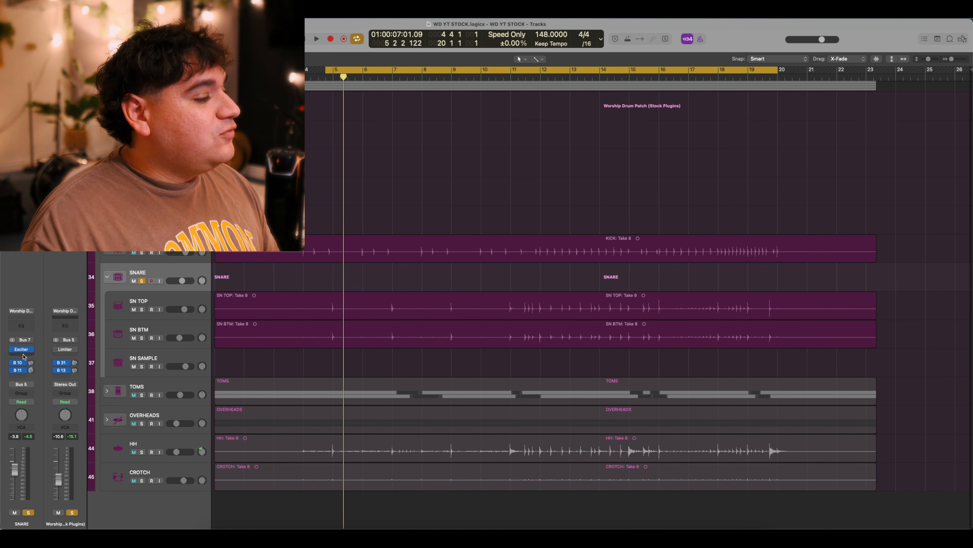
Check the snare's Bus 10 send and bring up the SN GTVB reverb channel.
left_click(19, 362)
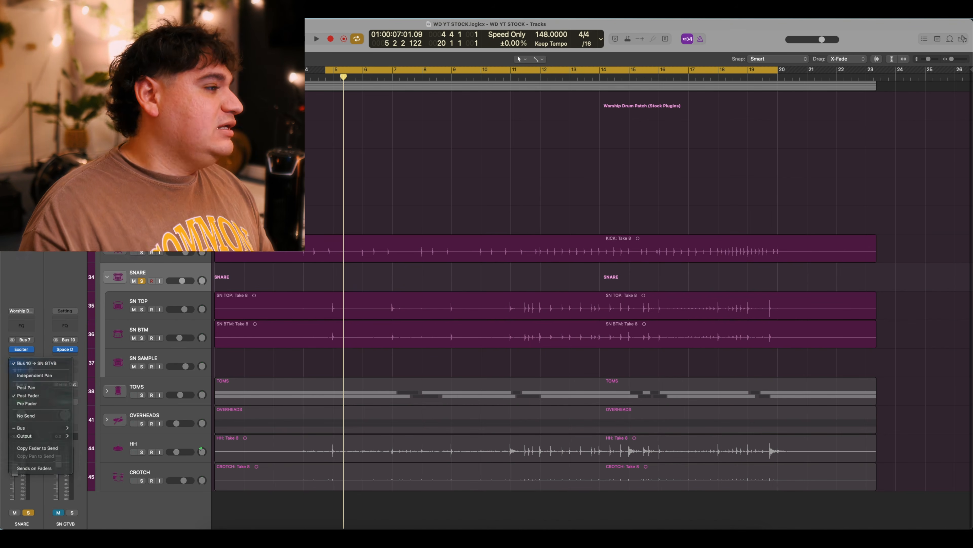
key("Escape")
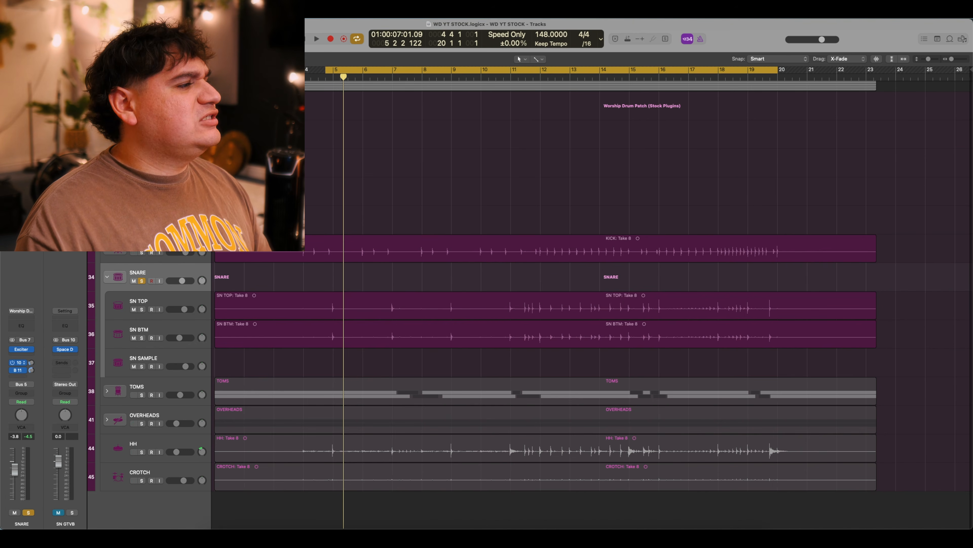
double_click(19, 362)
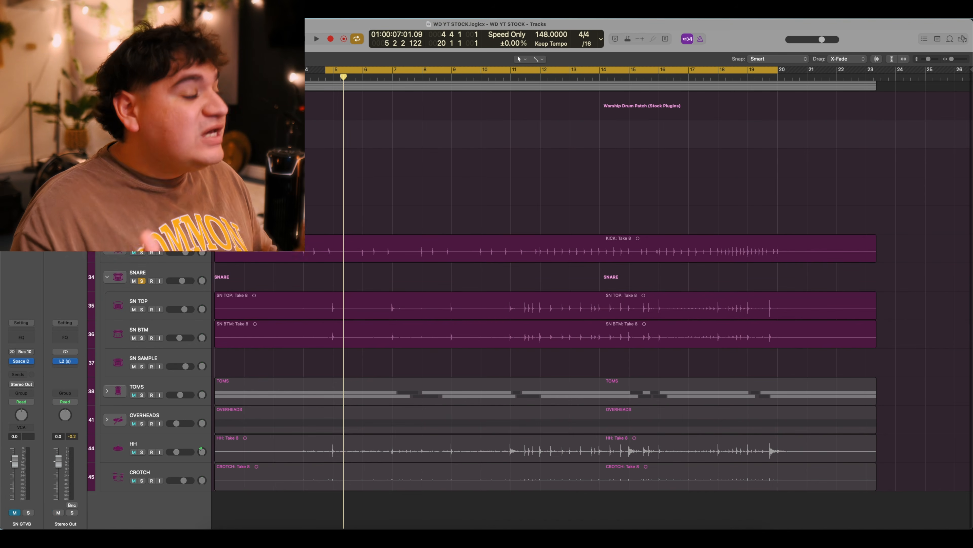
Review SN GTVB's Space Designer 0.8s Hard Studio preset, then play the snare back.
left_click(21, 361)
left_click_drag(503, 130, 574, 130)
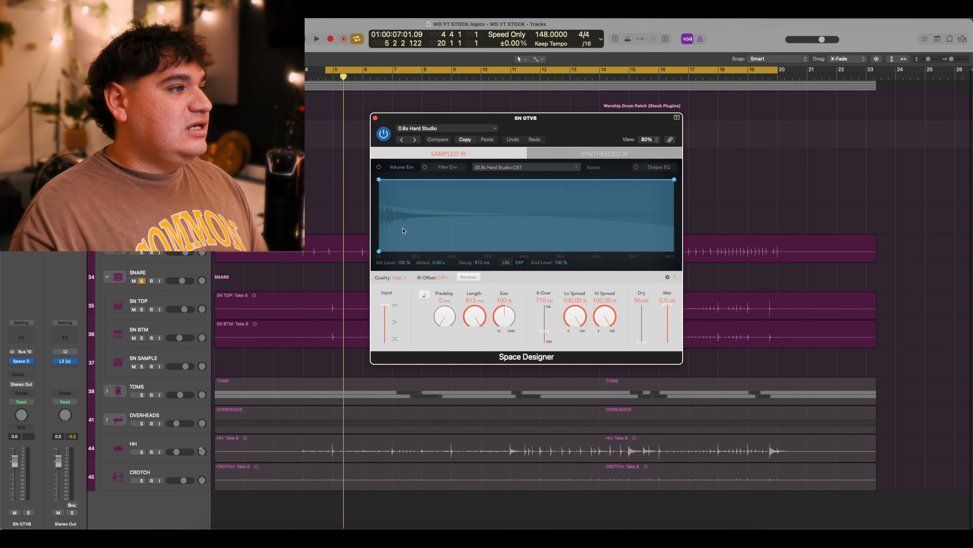
left_click(375, 117)
key("space")
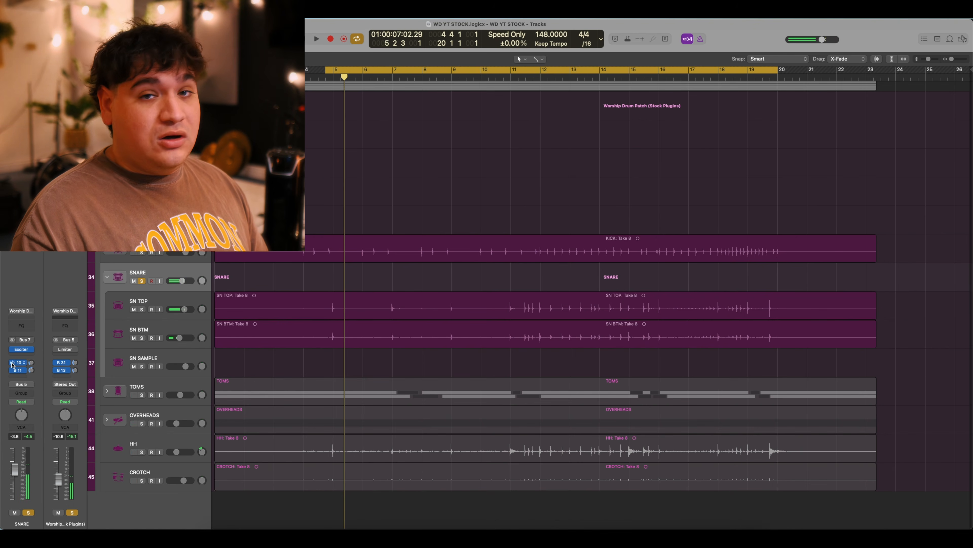
Play the snare with its reverbs, then show the Bus 11 send to SN BIGVB.
key("space")
key("space")
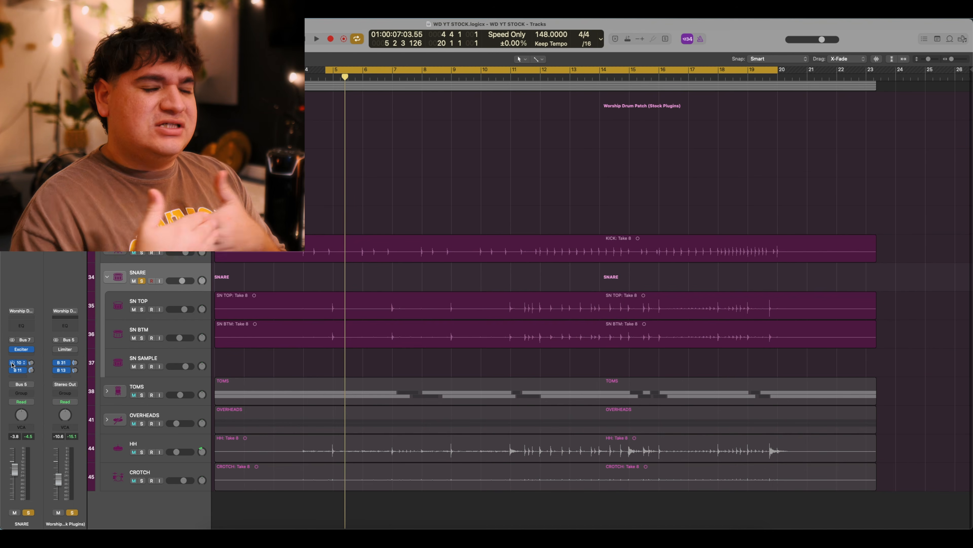
key("space")
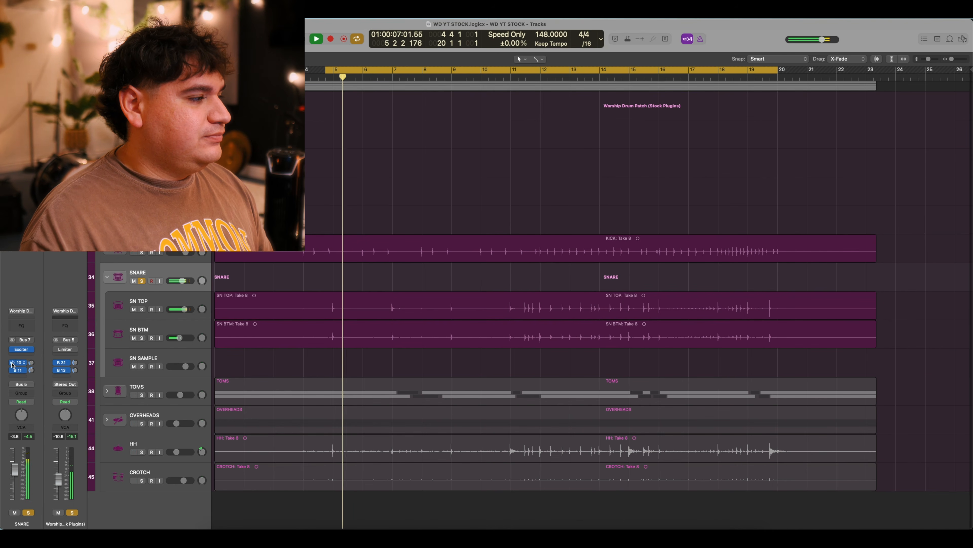
key("space")
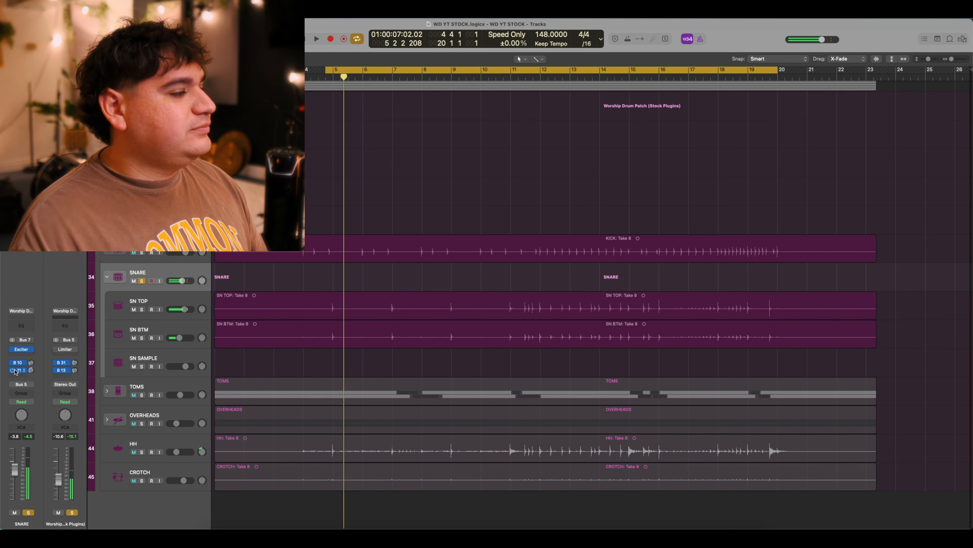
left_click(16, 372)
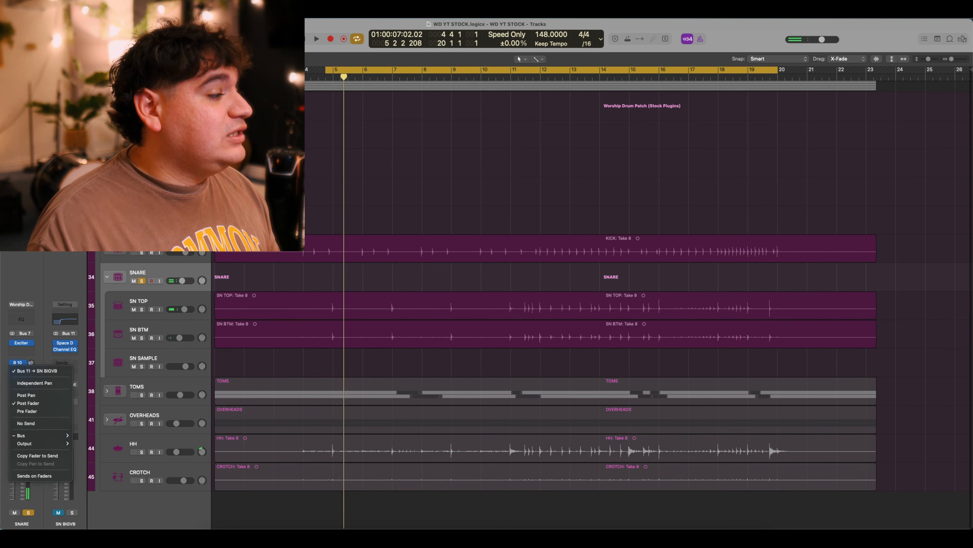
Close the Bus 11 send menu unchanged and select the SN BIGVB reverb aux track.
left_click(16, 373)
scroll(530, 299, "up", 1)
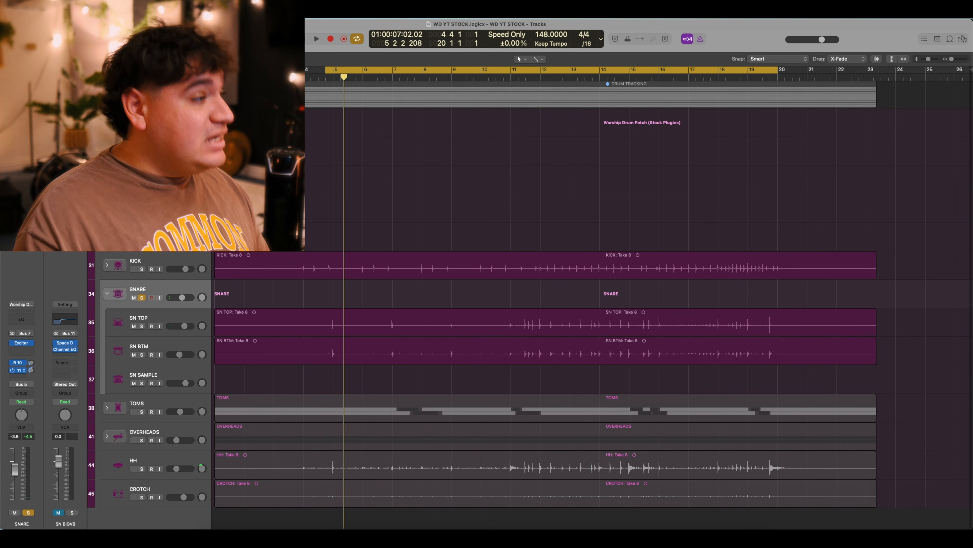
left_click(161, 180)
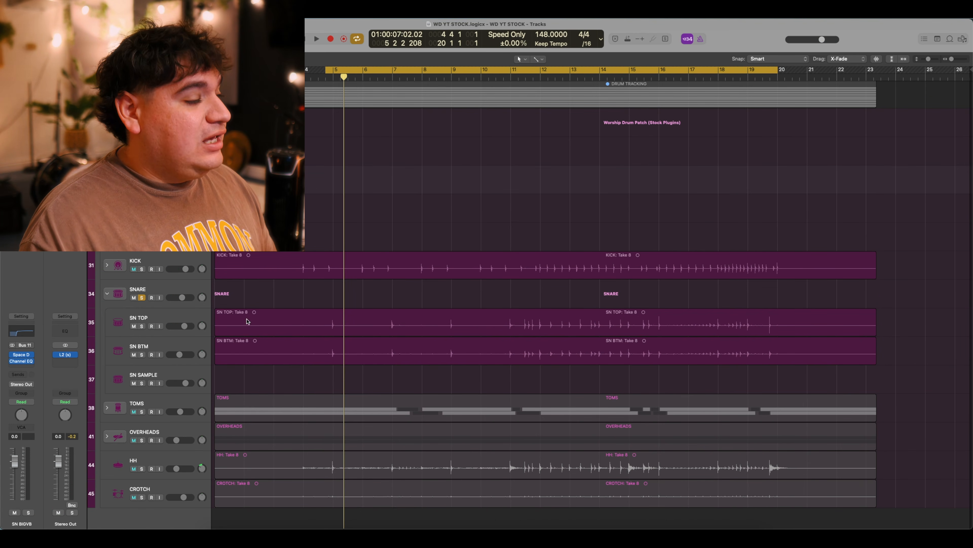
scroll(248, 322, "down", 1)
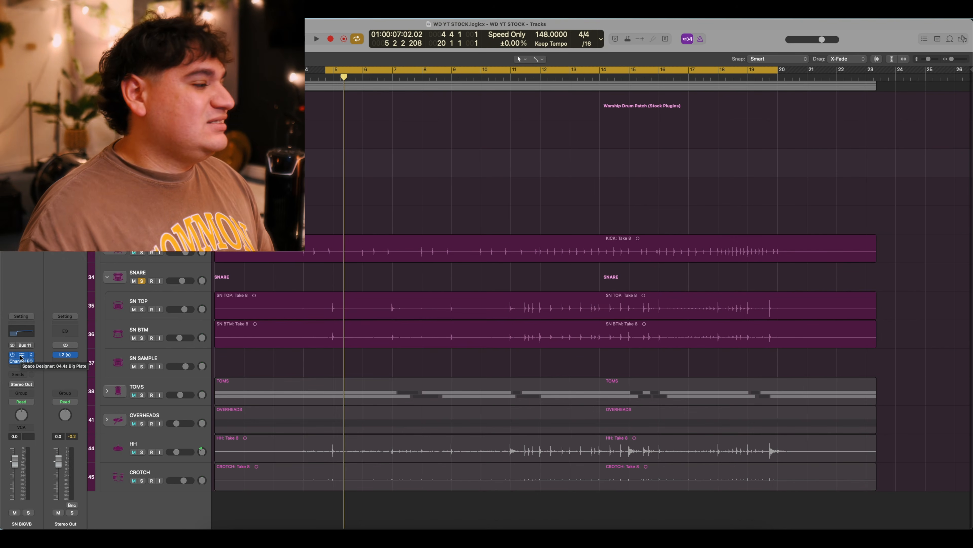
left_click(21, 354)
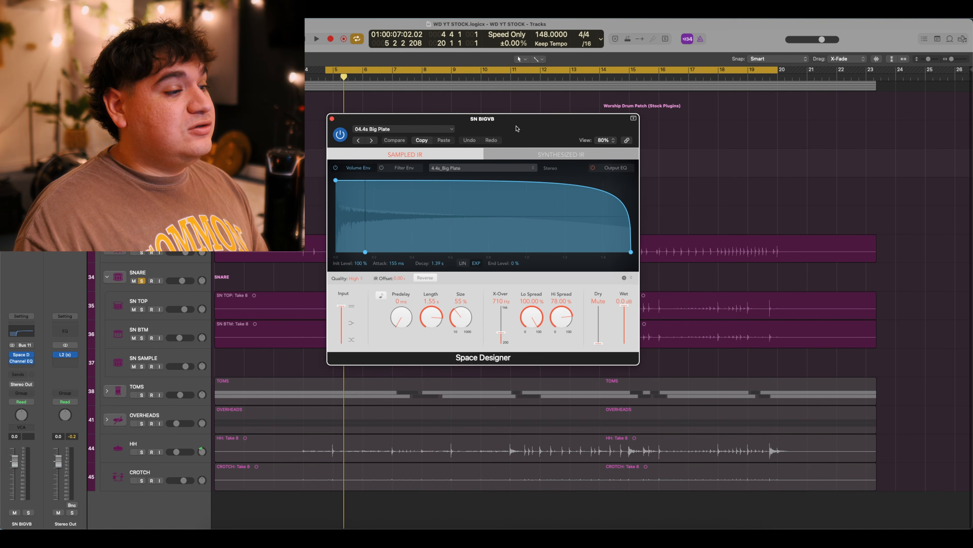
left_click_drag(490, 128, 516, 131)
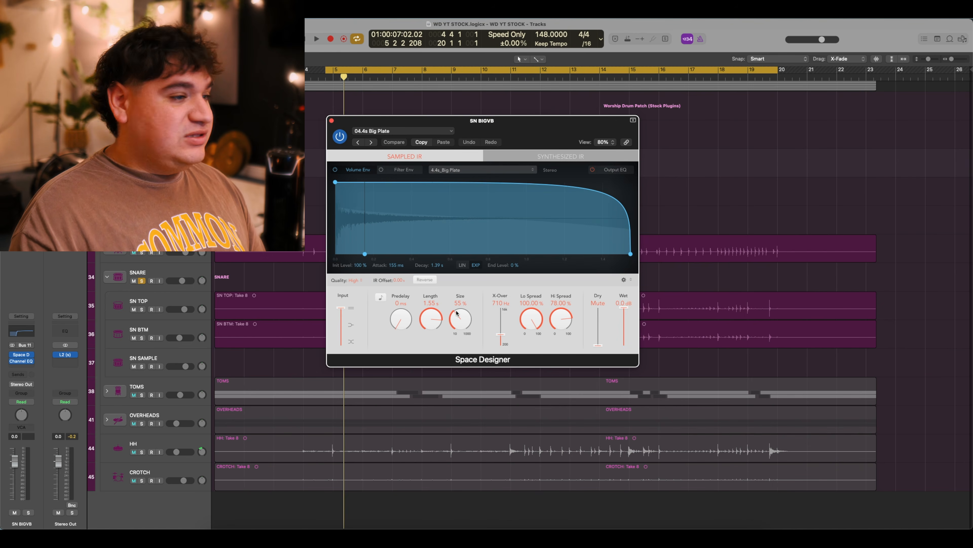
left_click(331, 120)
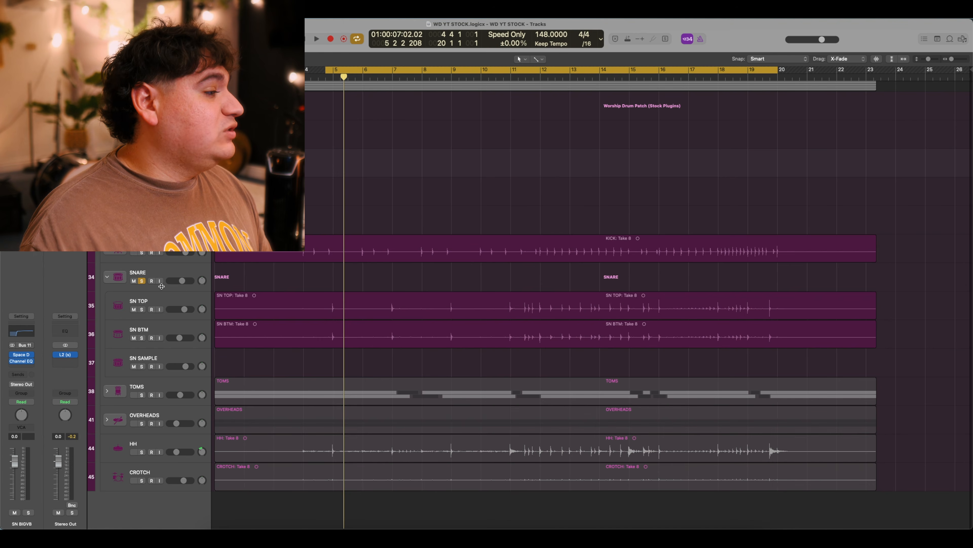
Audition the SNARE folder track, then unsolo it so the whole kit plays.
left_click(163, 272)
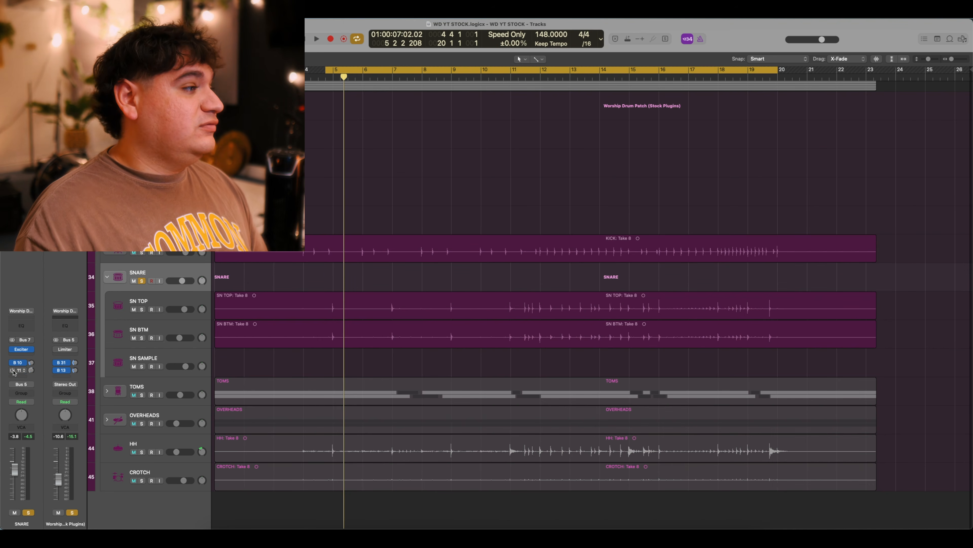
key("space")
key("space")
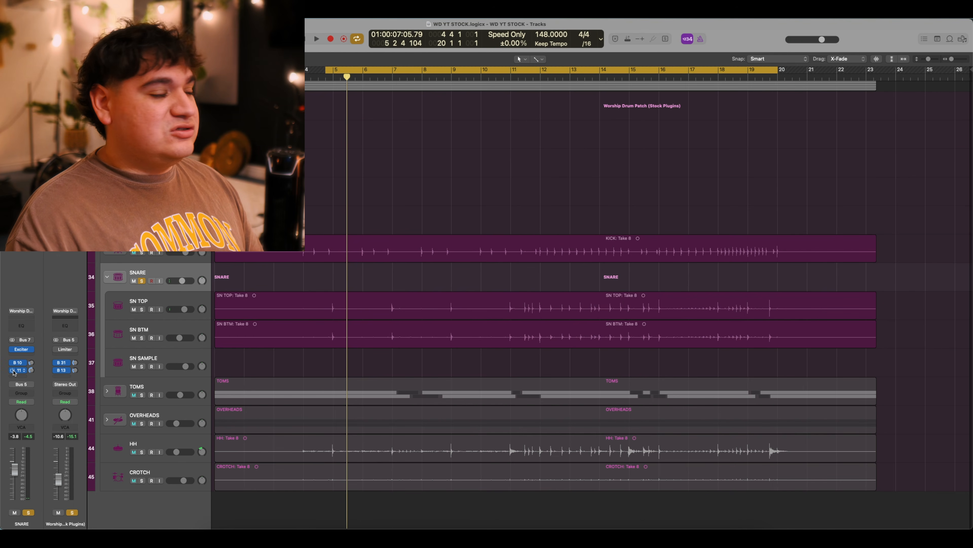
key("space")
key("space")
key("space")
key("space")
key("space")
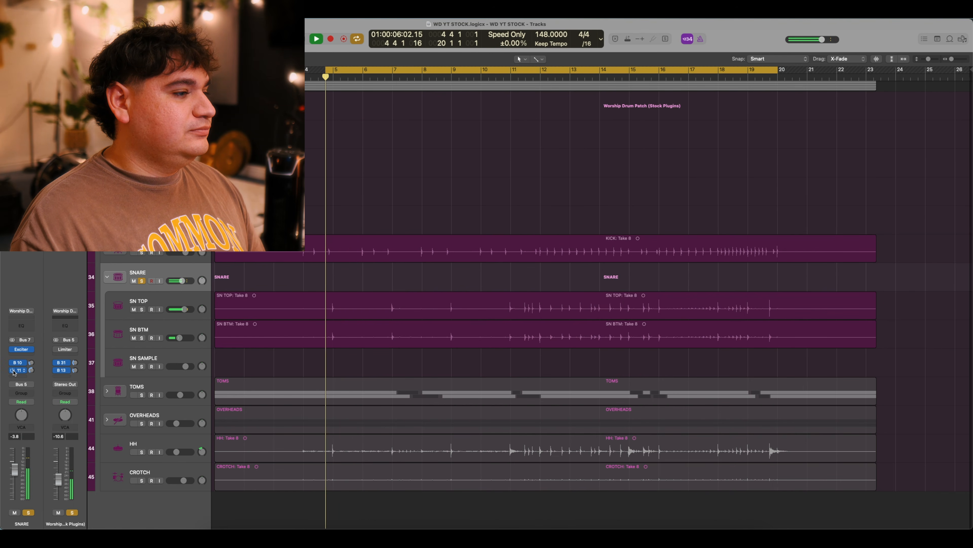
key("space")
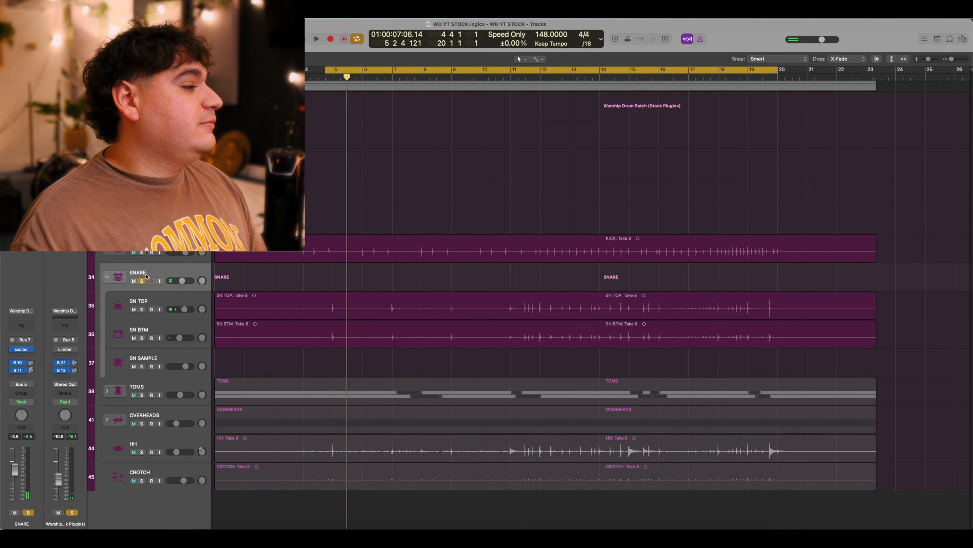
left_click(142, 281)
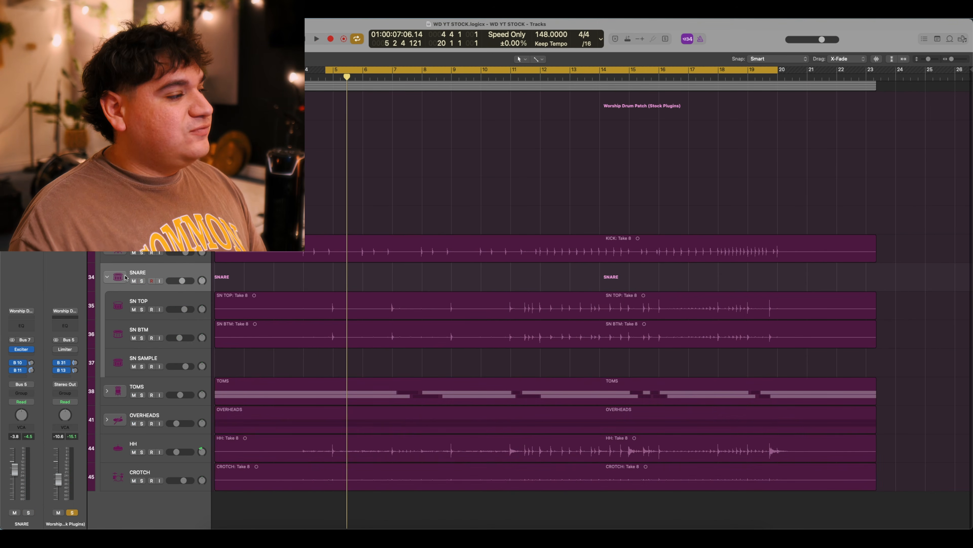
Collapse the SNARE folder, move the cycle start from bar 4 to 7, and open TOM's Vintage Console EQ.
left_click(107, 277)
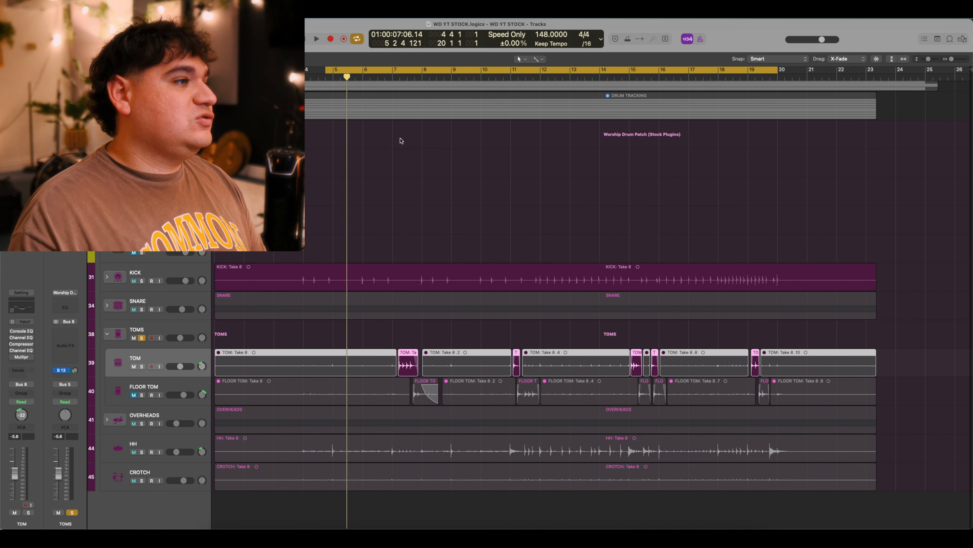
left_click_drag(330, 71, 395, 72)
key("space")
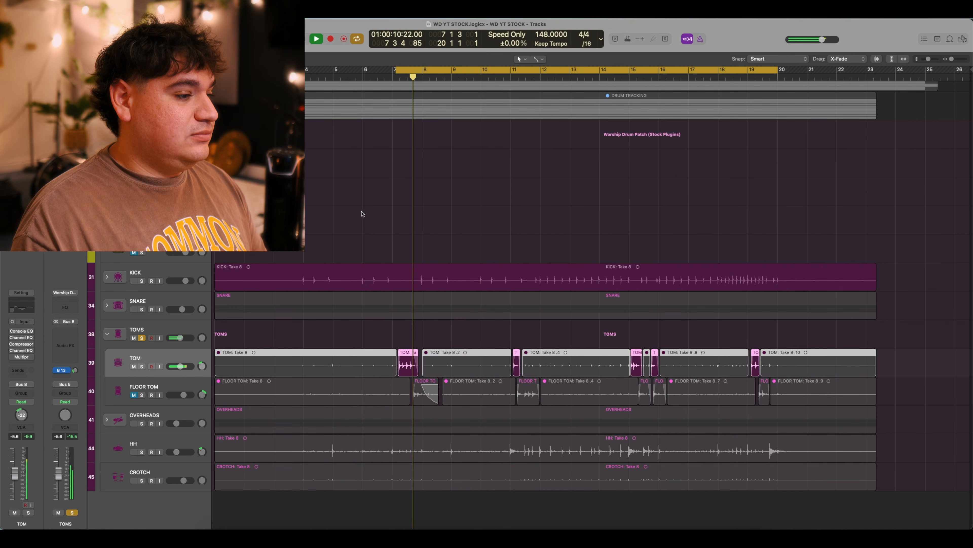
key("space")
key("space")
key("space")
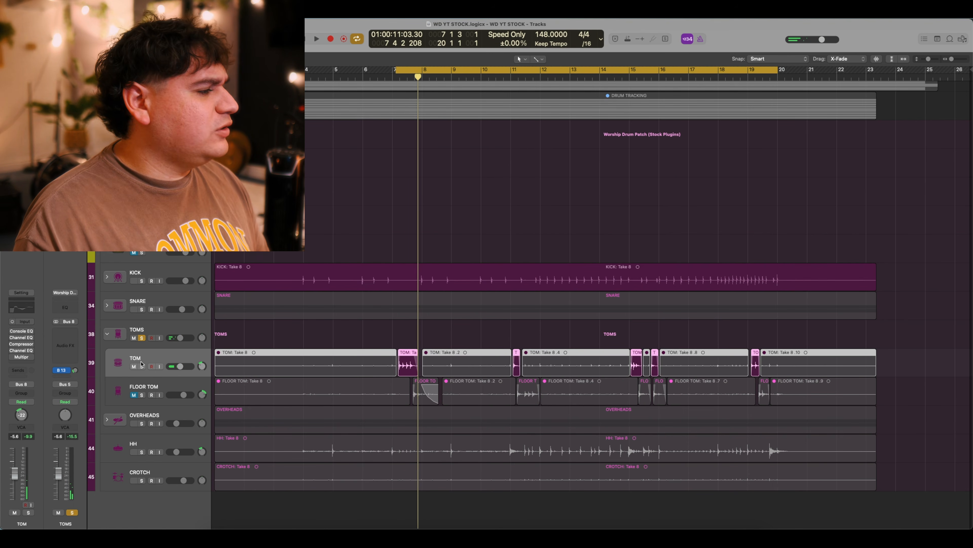
left_click(21, 330)
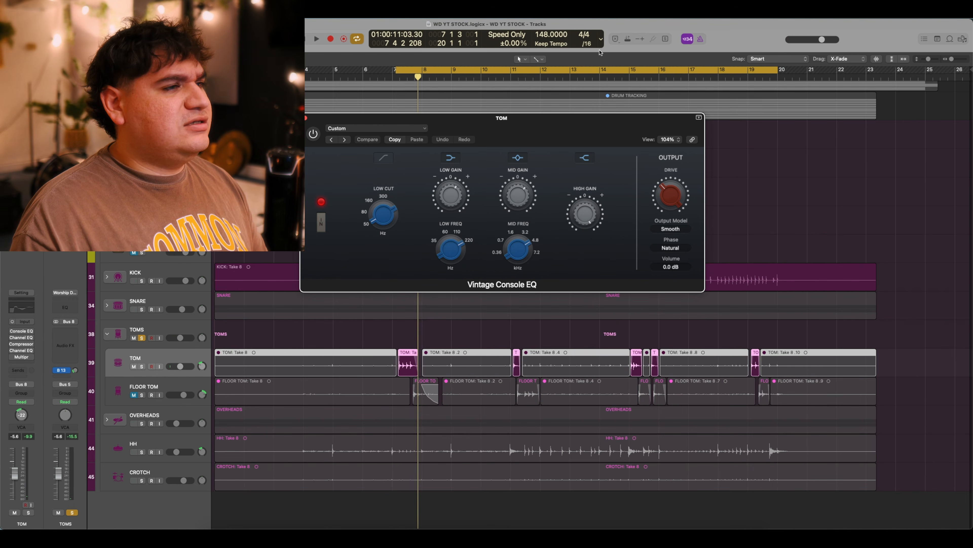
Compare TOM's Vintage Console EQ bypassed and active, leave it switched on, and close it.
left_click_drag(530, 134, 538, 136)
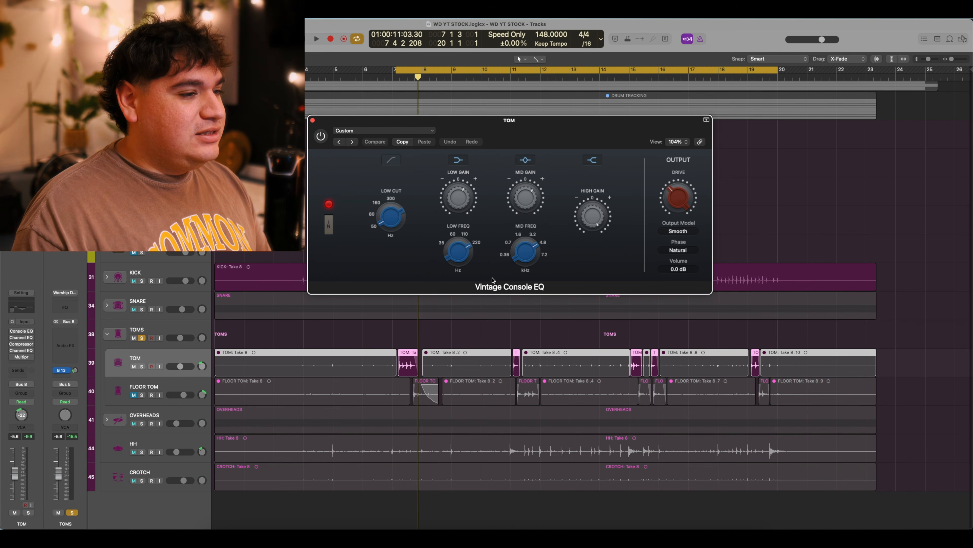
mouse_move(522, 129)
left_mouse_down()
mouse_move(486, 171)
mouse_move(521, 148)
left_mouse_up()
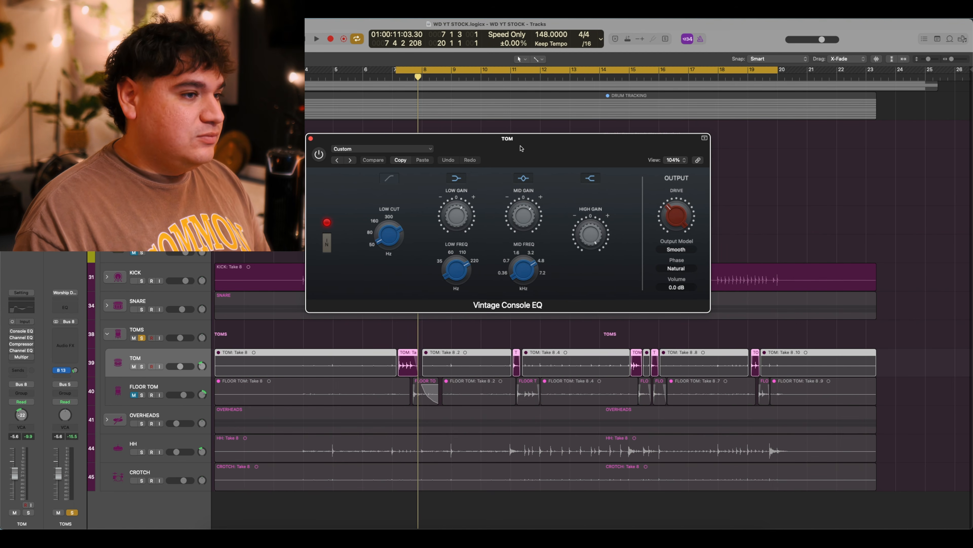
mouse_move(594, 246)
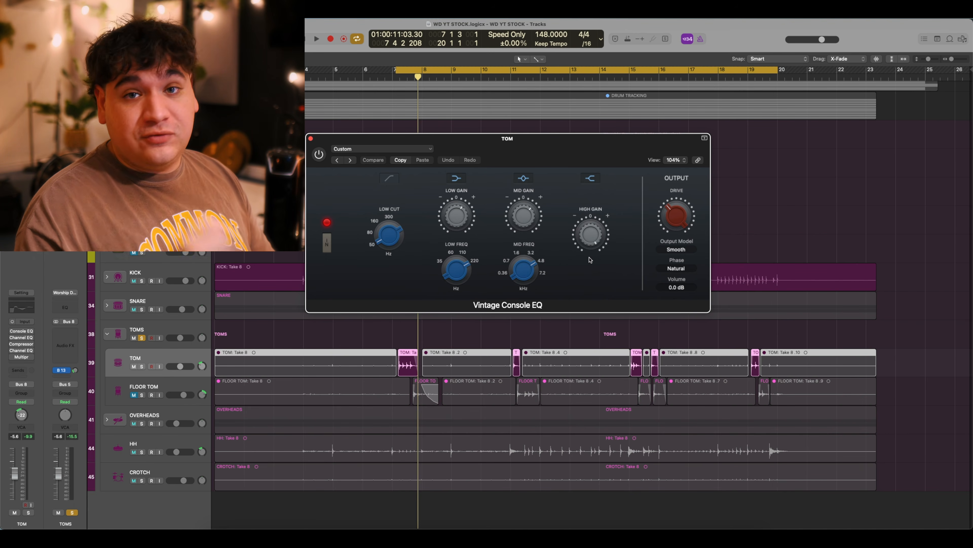
mouse_move(538, 245)
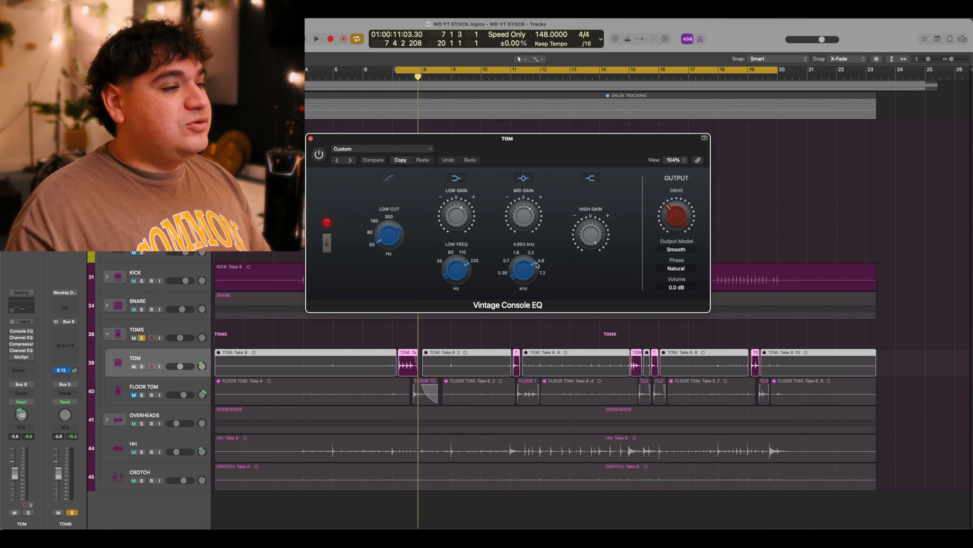
mouse_move(542, 209)
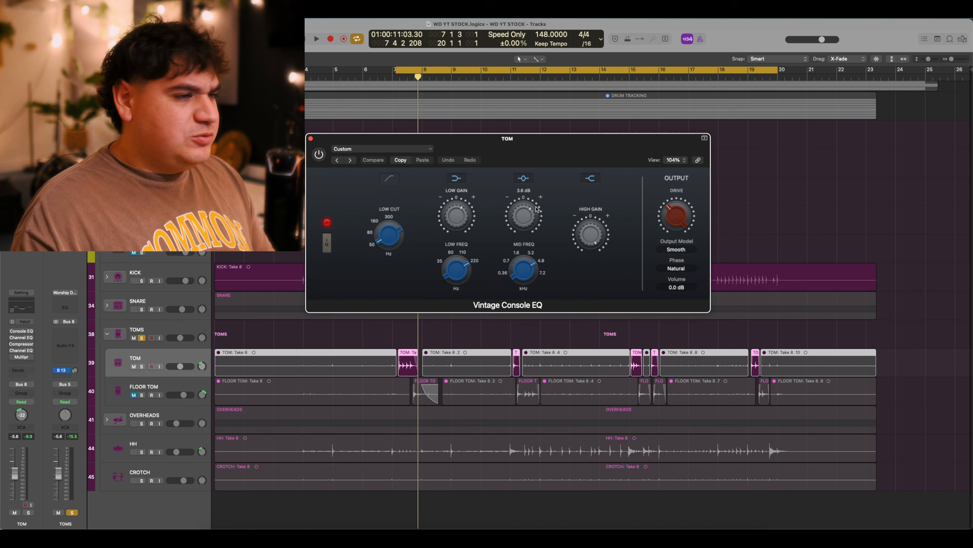
mouse_move(482, 226)
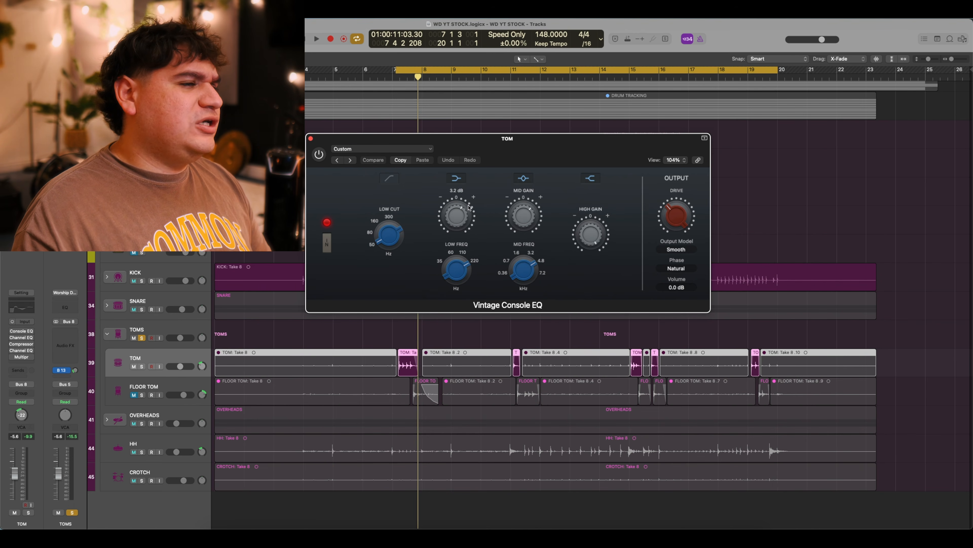
mouse_move(683, 239)
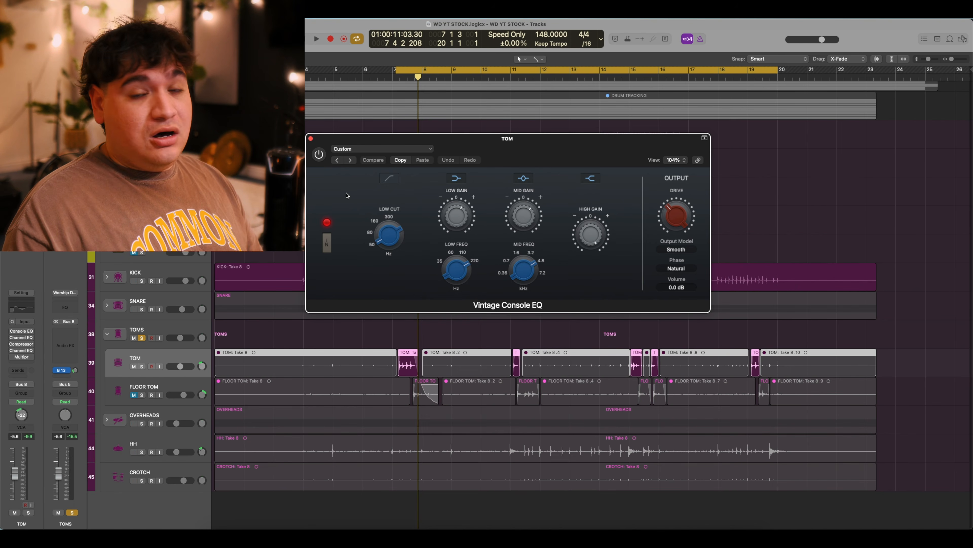
key("space")
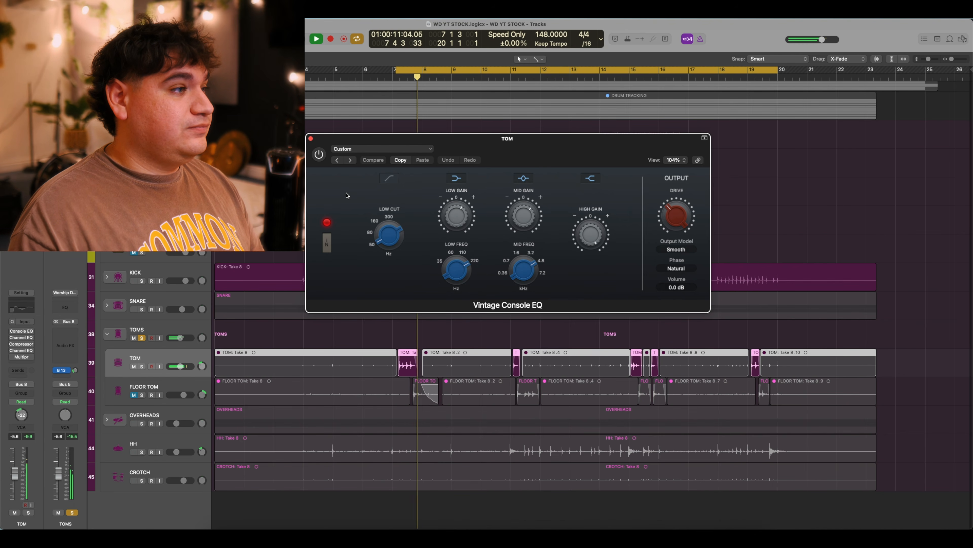
left_click(319, 154)
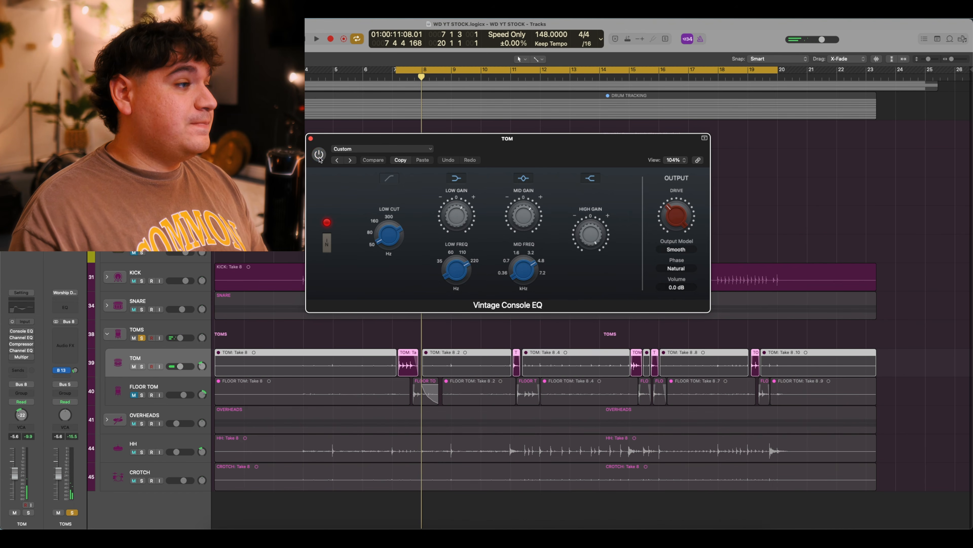
key("space")
key("space")
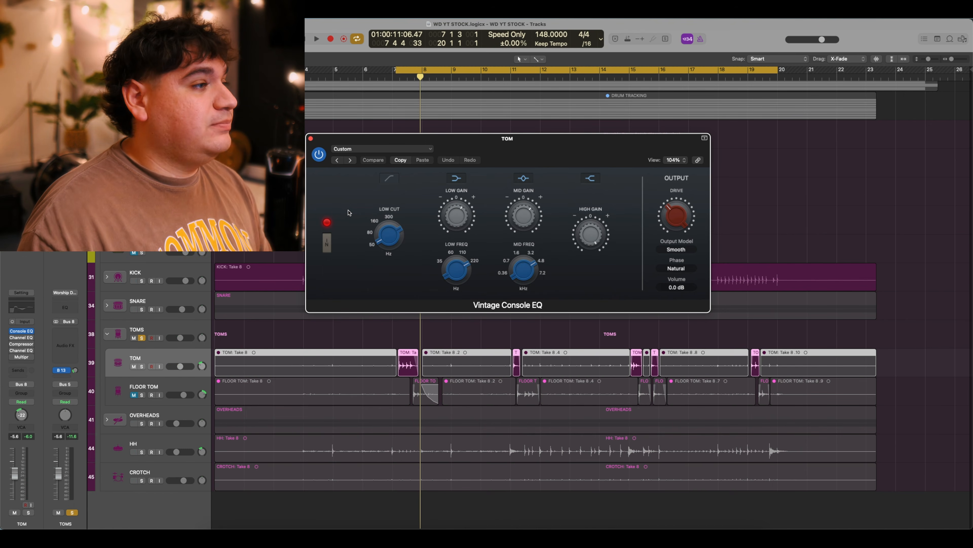
key("space")
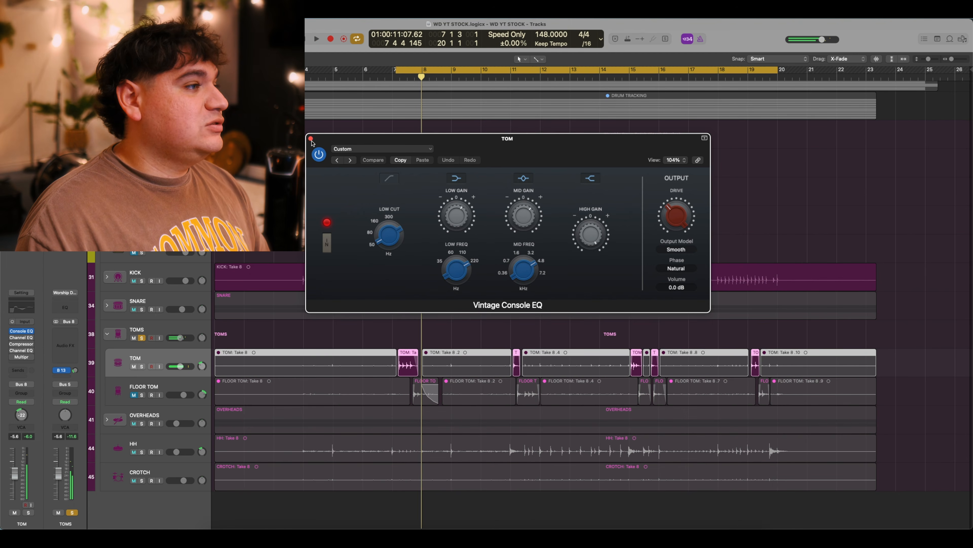
left_click(311, 139)
Switch on TOM's Channel EQ with its low cut and mid dip, then bring up the Tom Comp compressor.
left_click(22, 337)
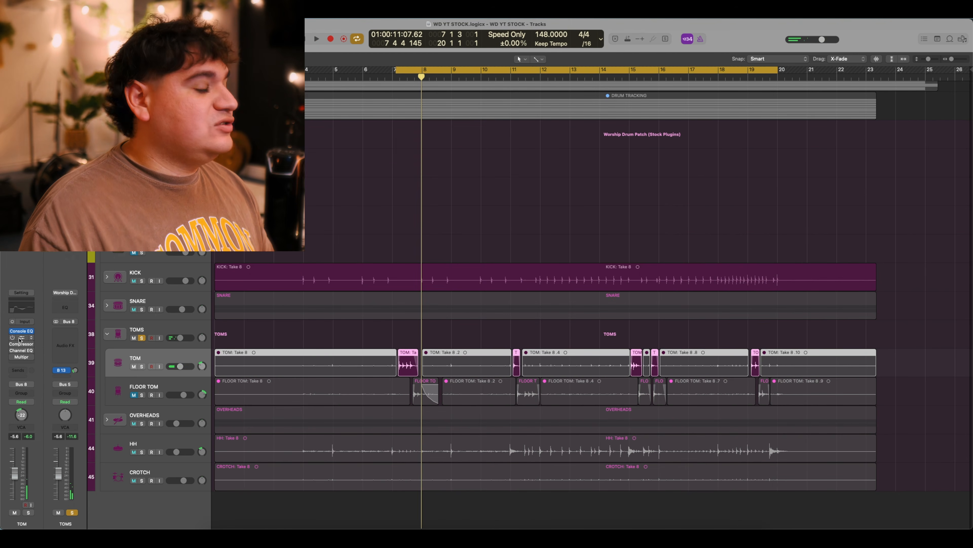
left_click_drag(524, 137, 524, 146)
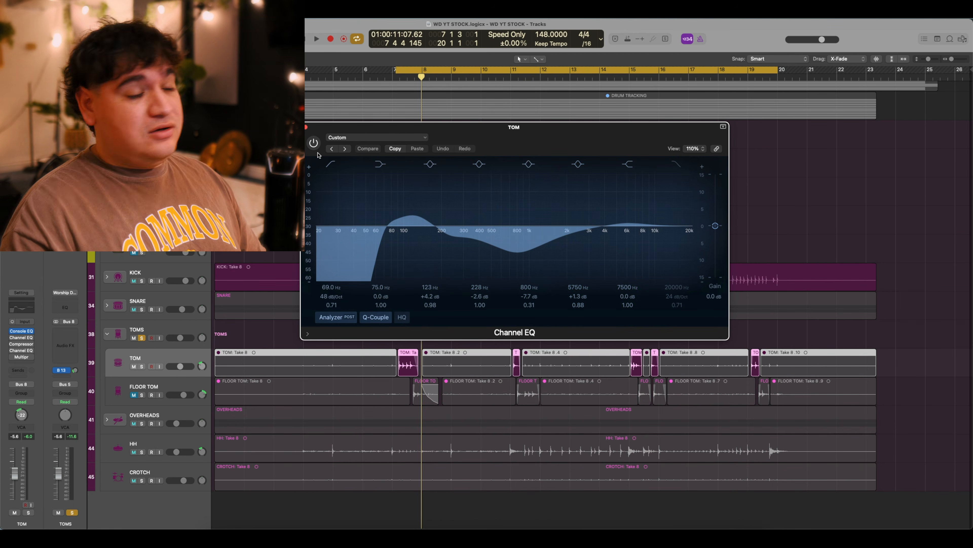
left_click(314, 143)
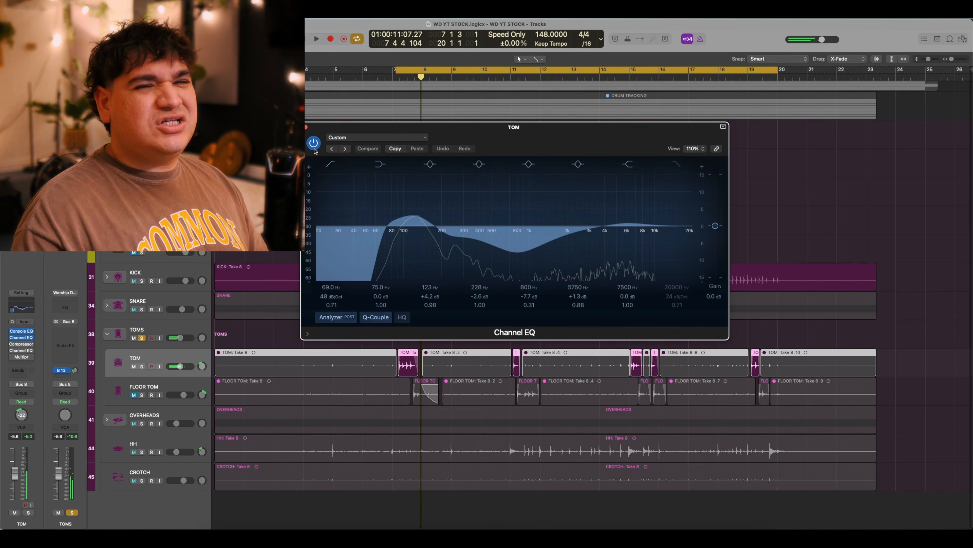
key("space")
key("space")
key("space")
key("space")
left_click(306, 127)
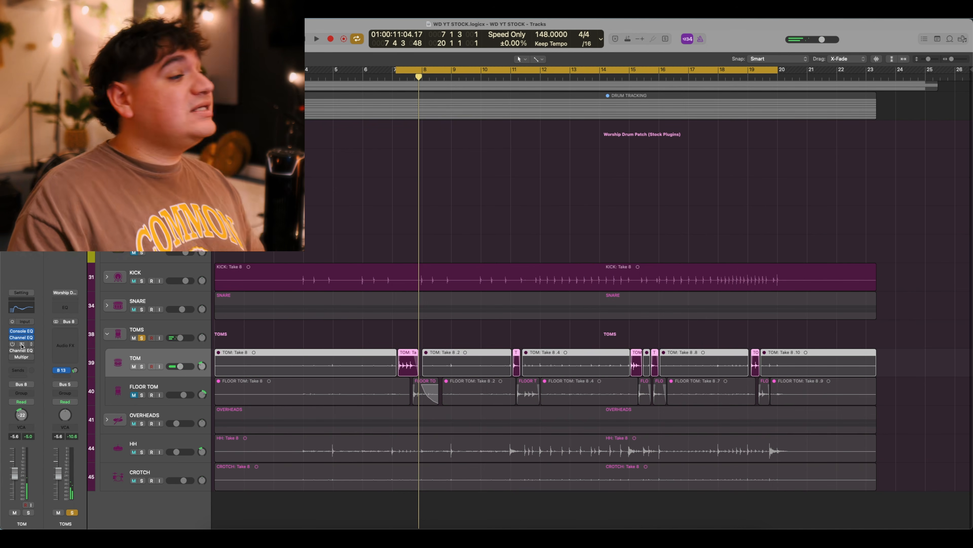
left_click(21, 344)
left_click_drag(469, 131, 520, 129)
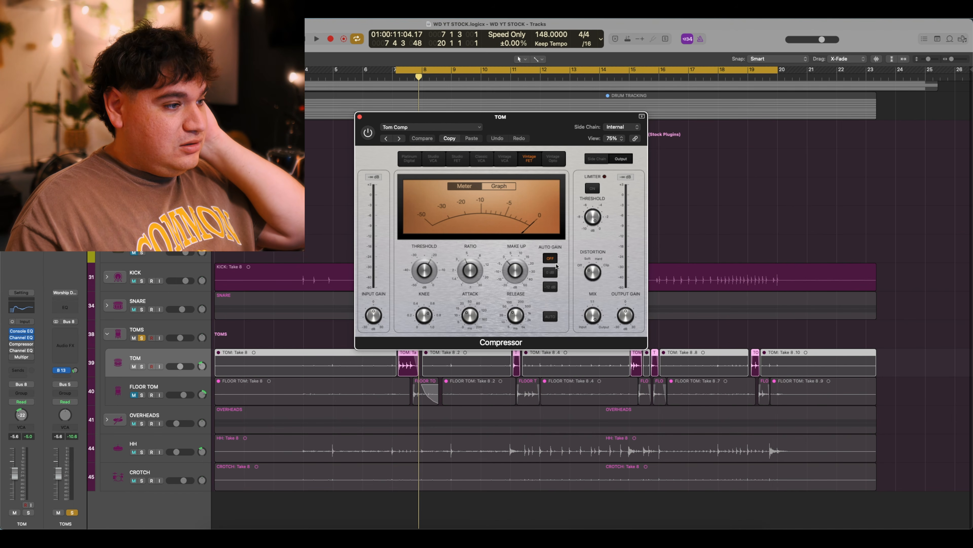
Switch on the Tom Comp compressor after comparing it in graph view, then open TOM's second Channel EQ.
left_click(499, 185)
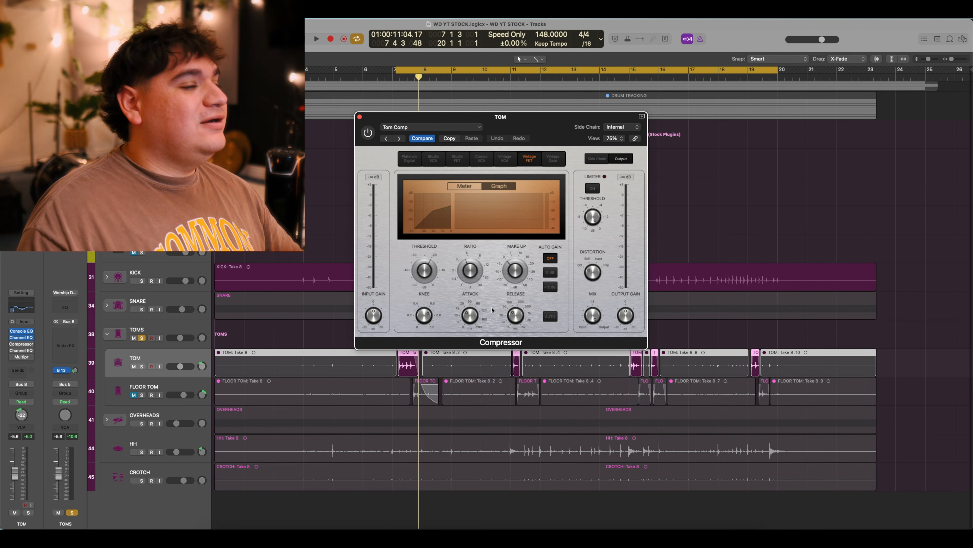
key("space")
key("space")
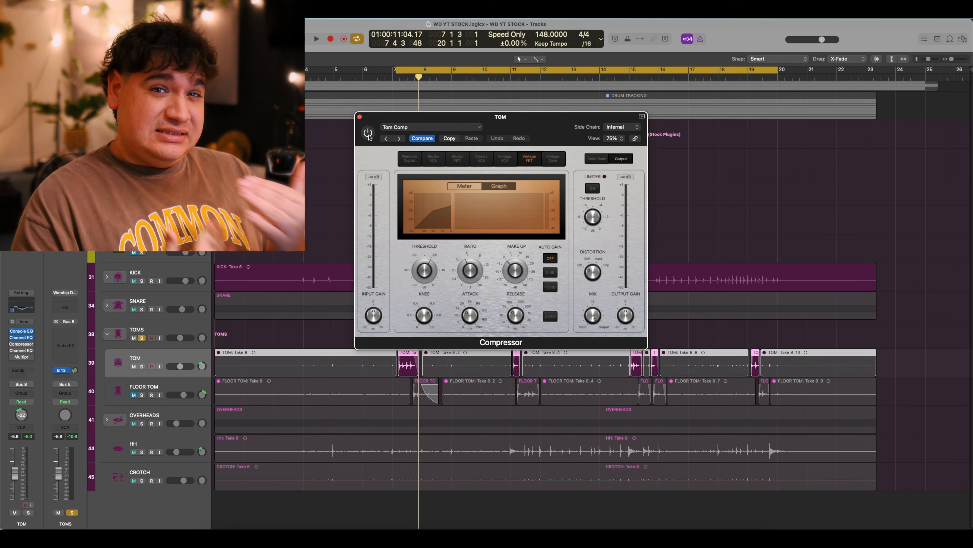
left_click(368, 132)
key("space")
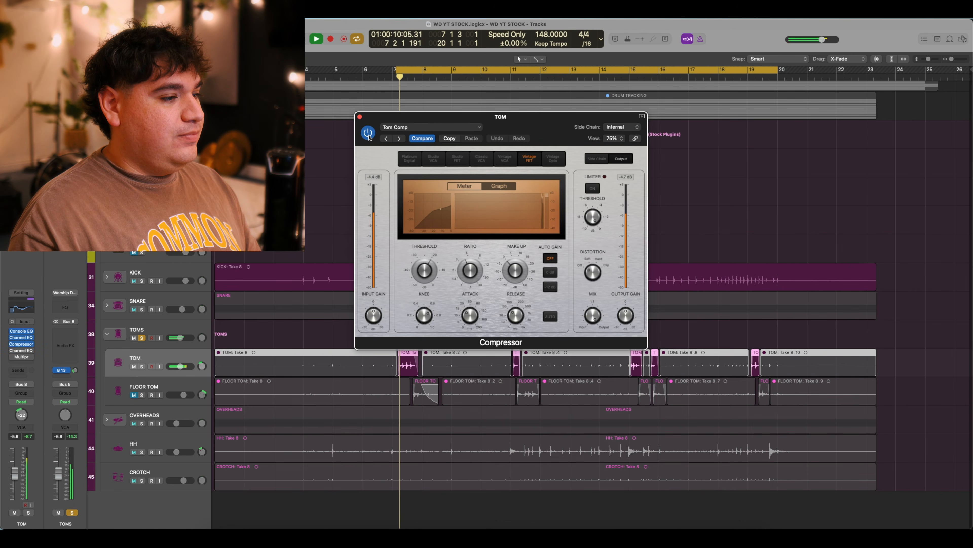
key("space")
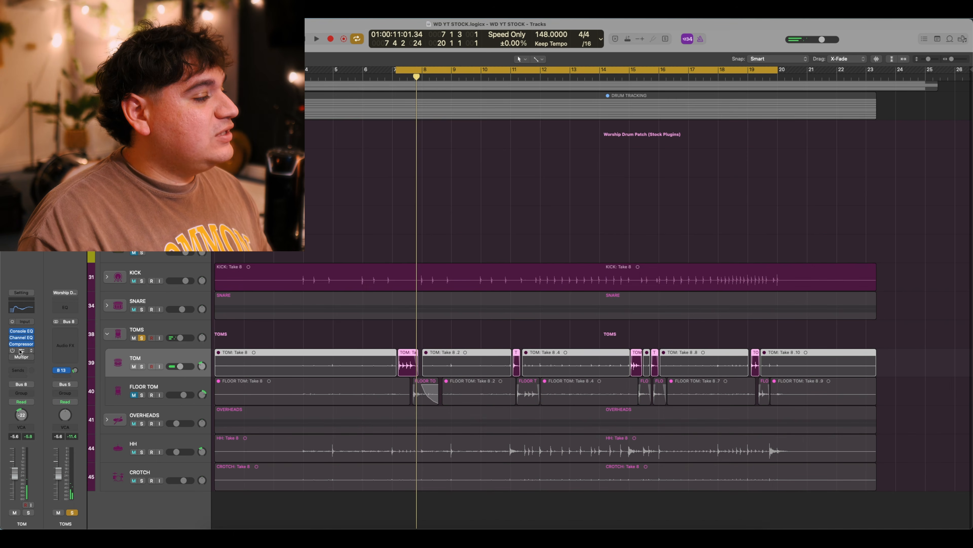
left_click(22, 351)
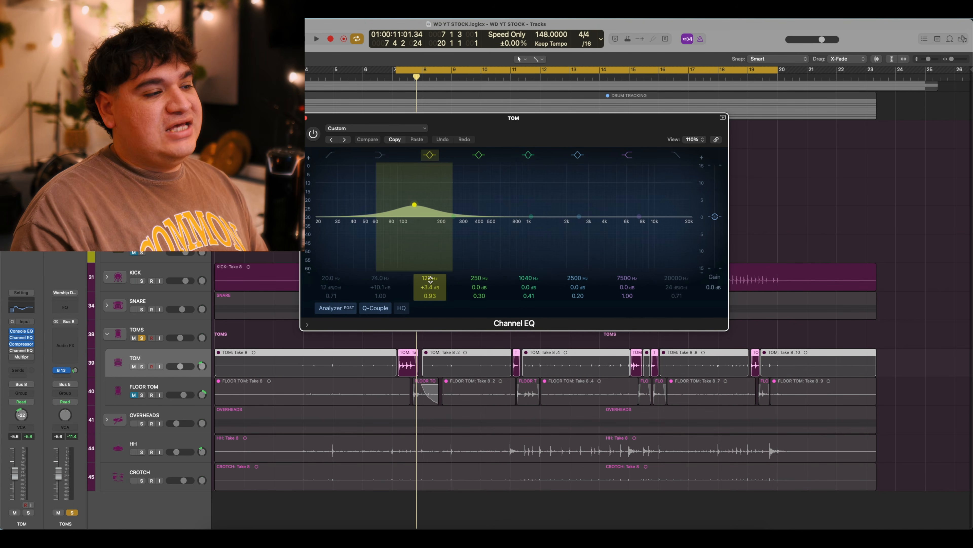
Enable the second Channel EQ's +3.4 dB boost at 122 Hz, audition it, and close it.
left_click(312, 135)
key("space")
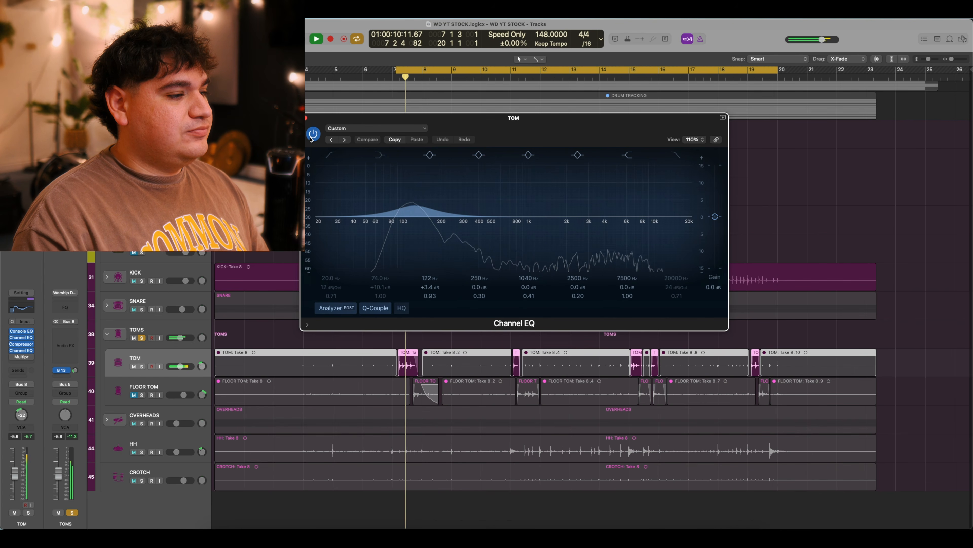
key("space")
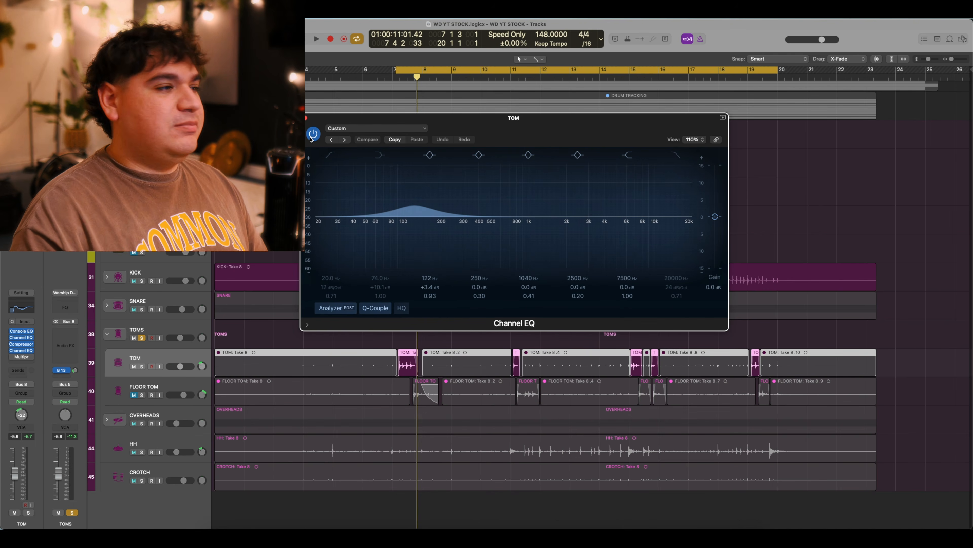
left_click(306, 119)
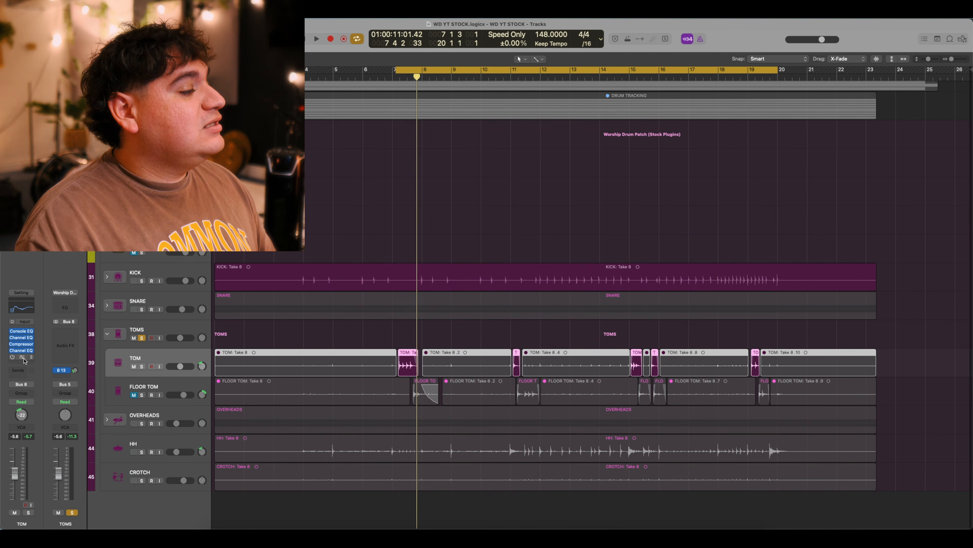
Audition TOM's Multipressor (crossovers 78, 1100, 7300 Hz) bypassed, then switch it on.
left_click(24, 358)
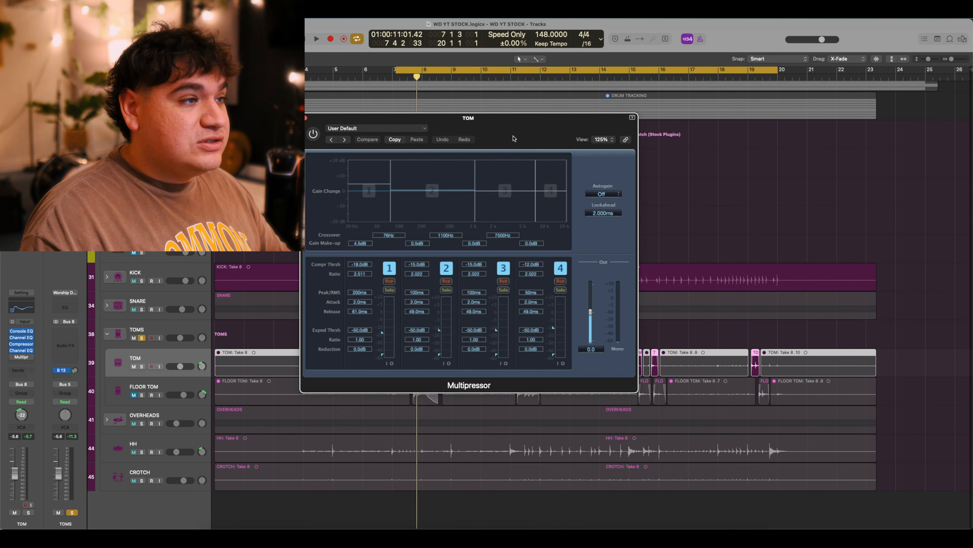
left_click_drag(514, 139, 546, 139)
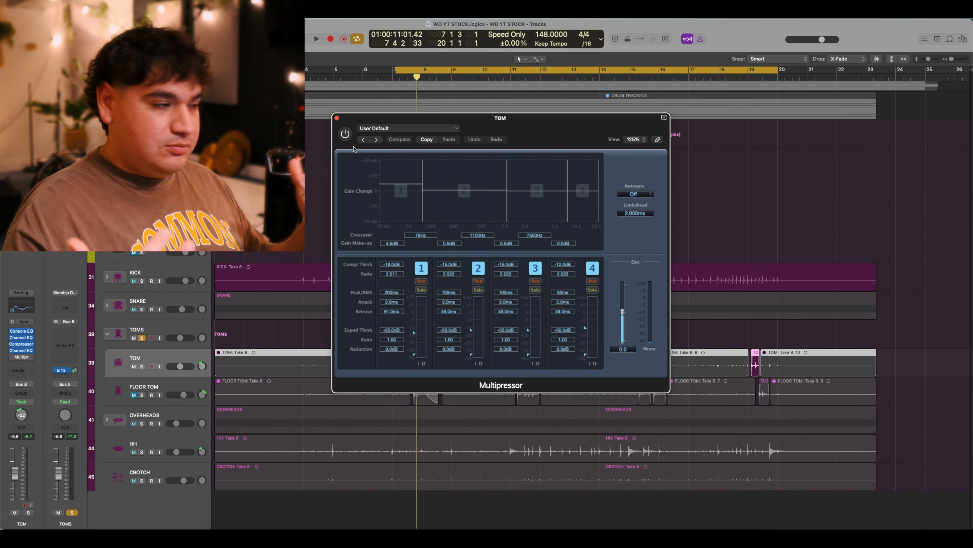
key("space")
left_click(345, 134)
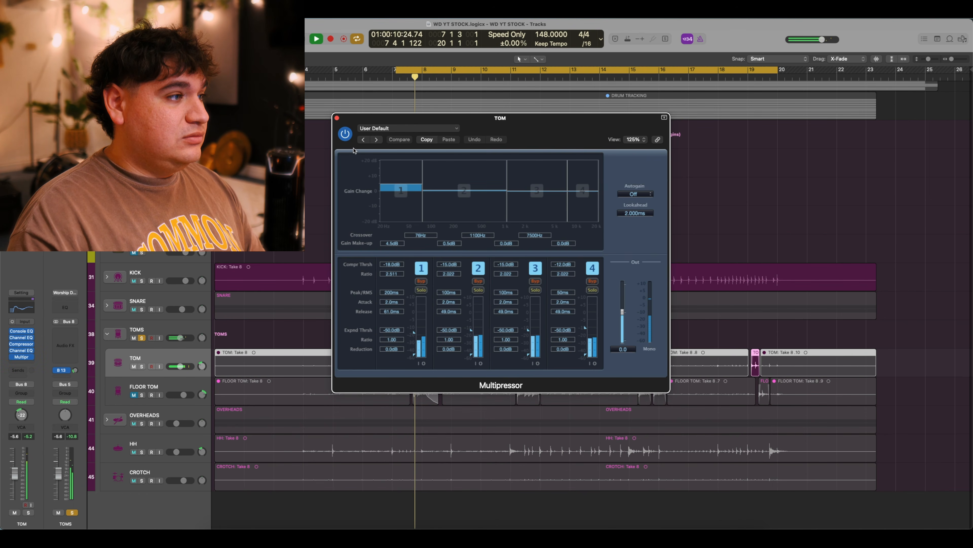
key("space")
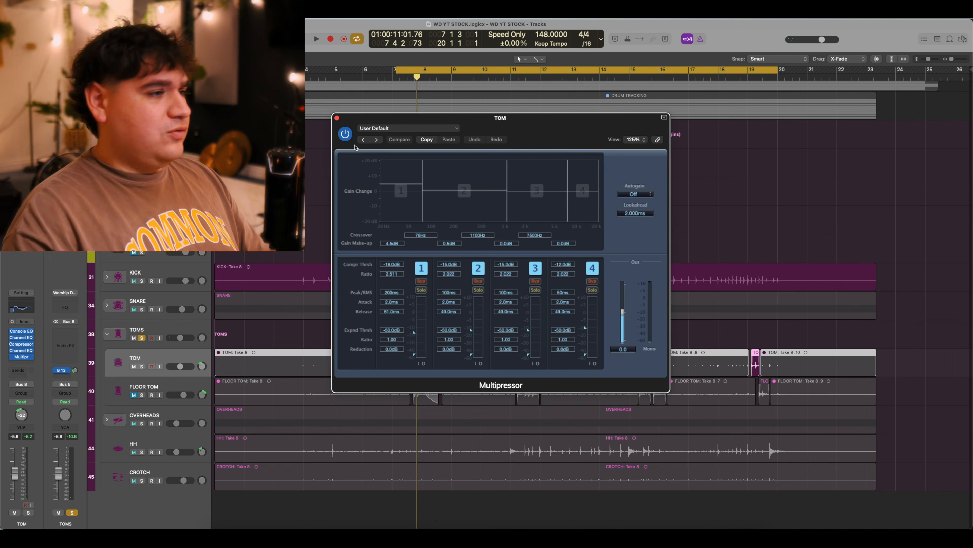
Close the Multipressor and bring up FLOOR TOM's Vintage Console EQ window.
left_click(337, 118)
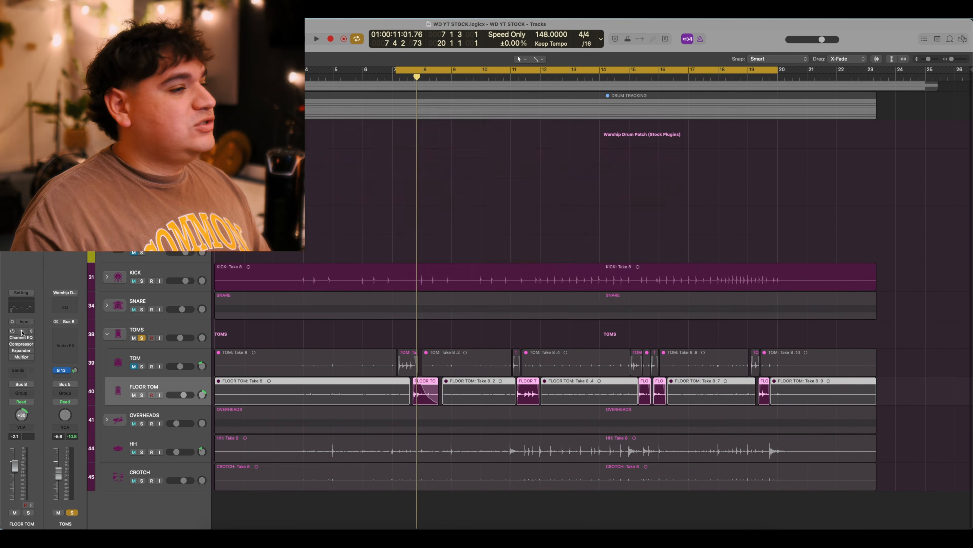
left_click(21, 330)
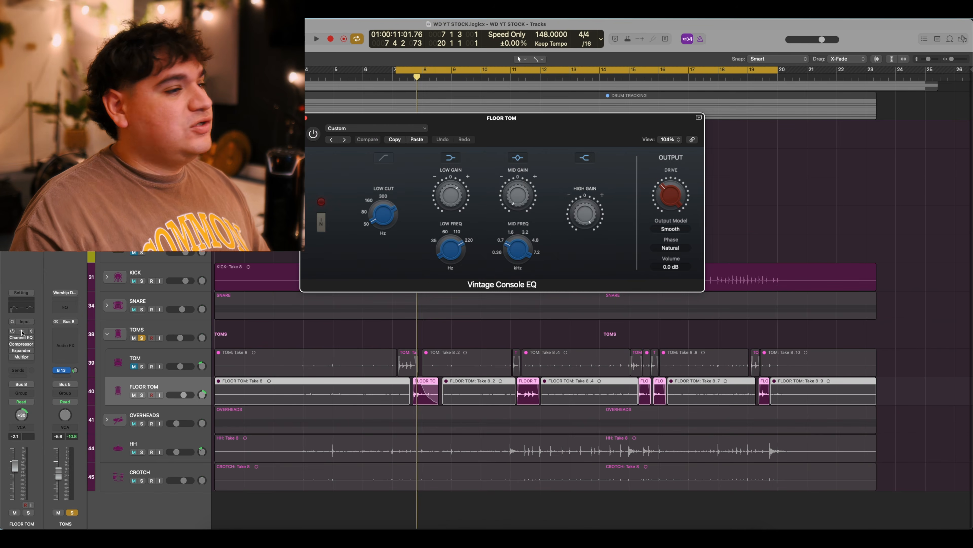
left_click_drag(524, 136, 538, 135)
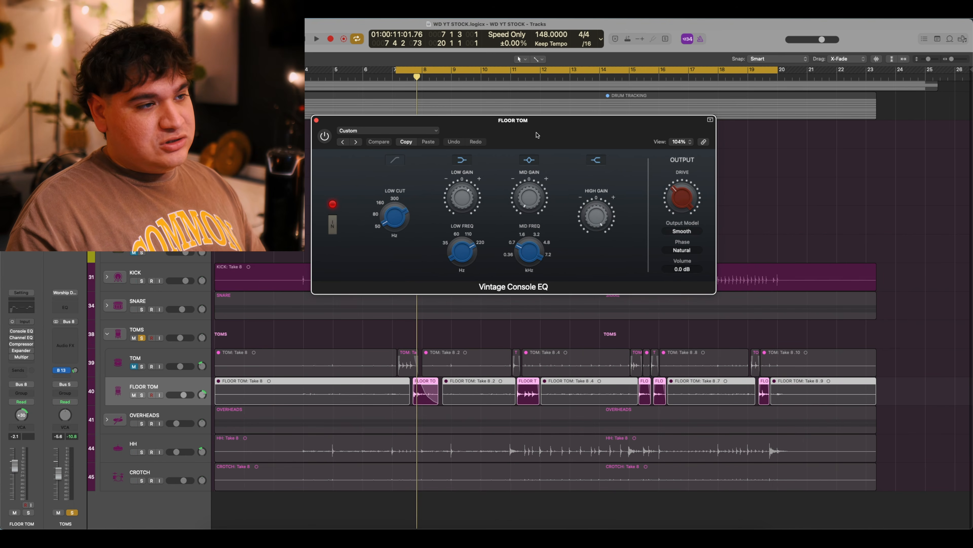
mouse_move(596, 225)
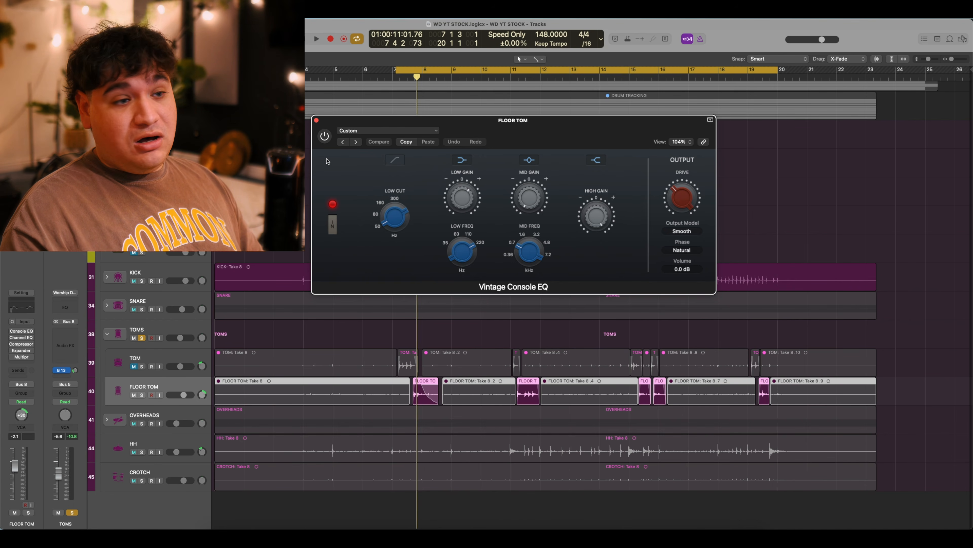
Switch on the floor tom's Vintage Console EQ after comparing it in playback, then close it.
key("space")
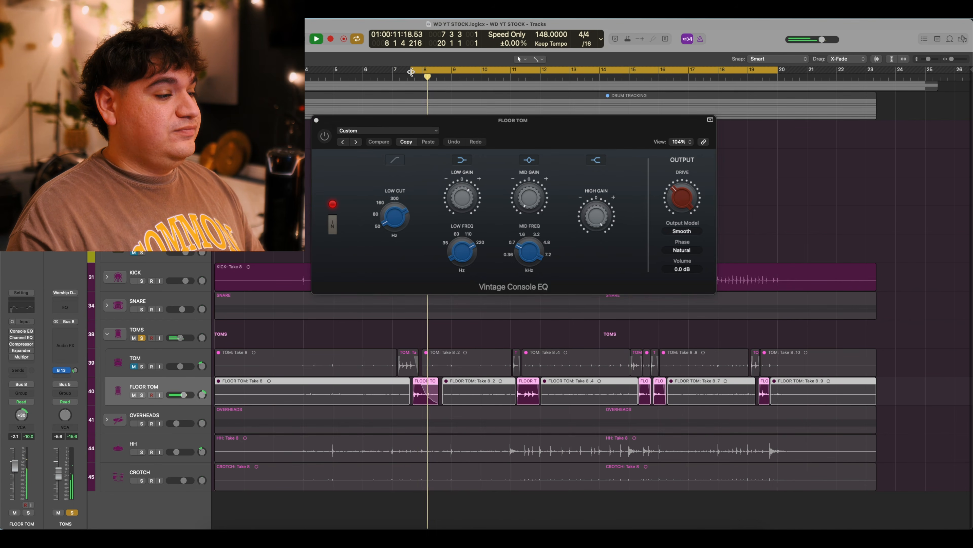
key("space")
key("space")
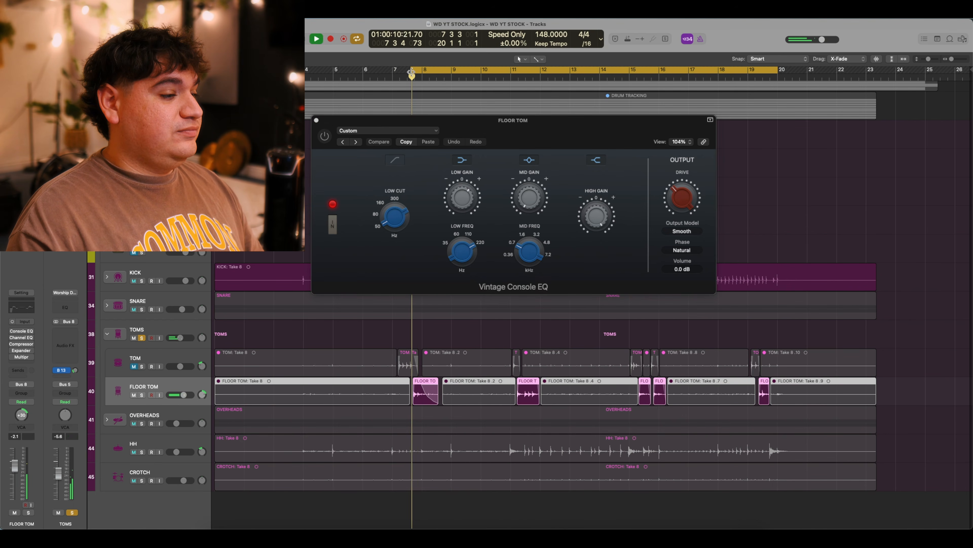
key("space")
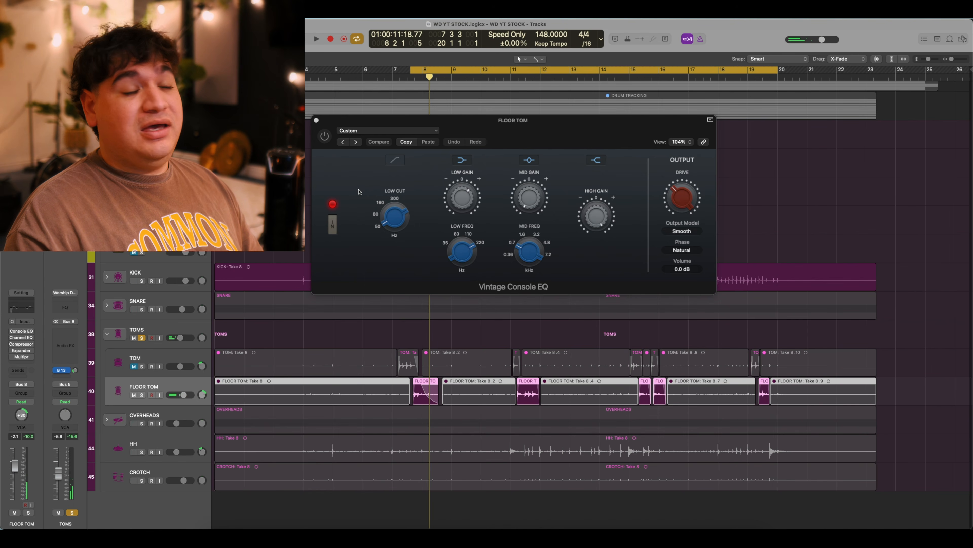
left_click(324, 137)
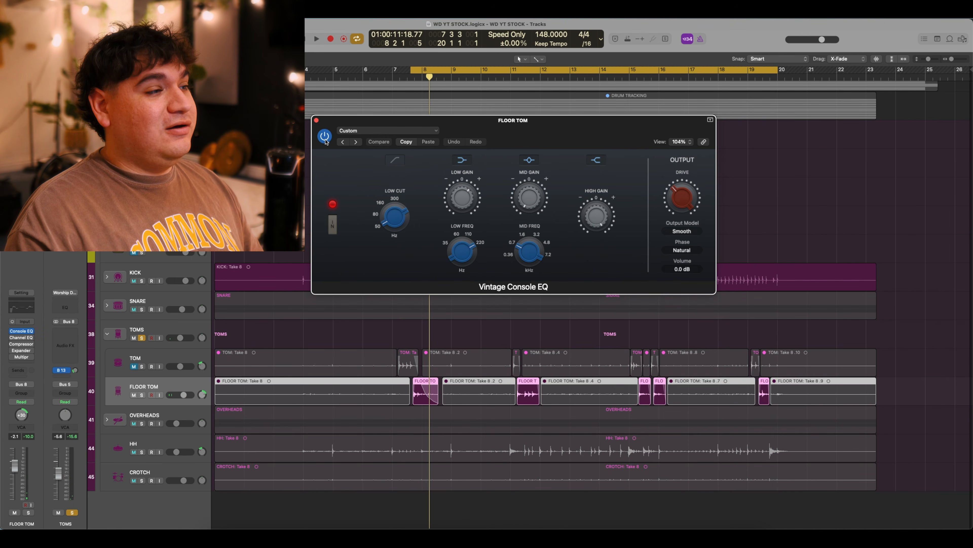
key("space")
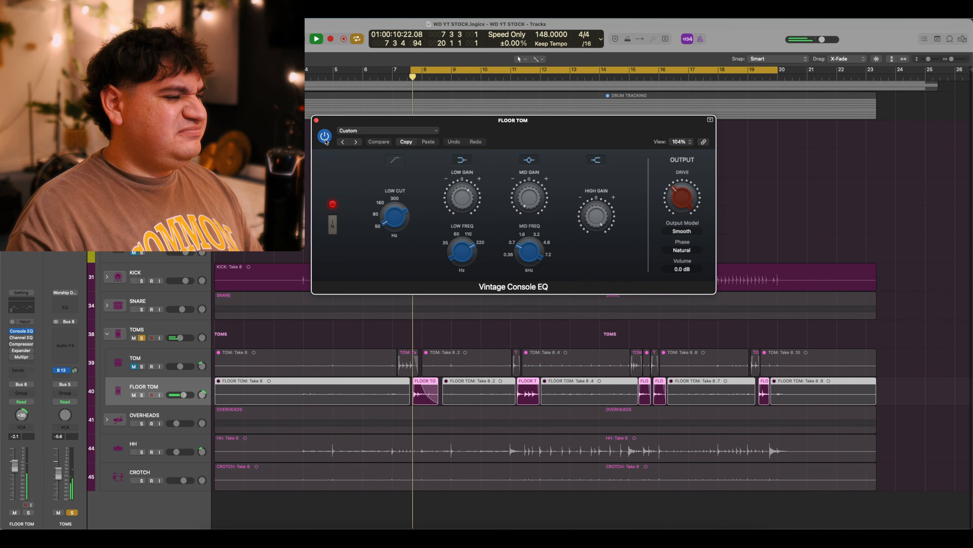
key("space")
left_click(317, 120)
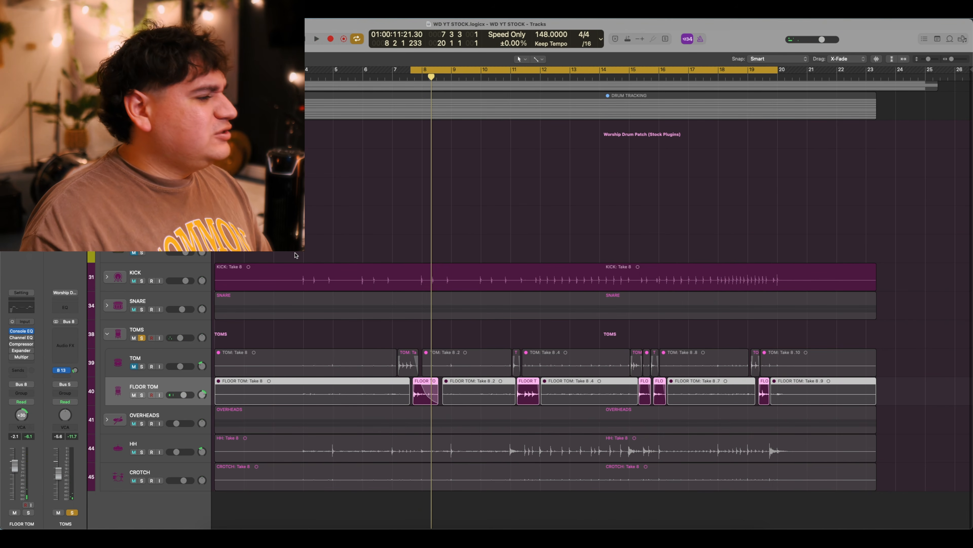
Compare FLOOR TOM's Channel EQ (44 Hz high-pass, mid scoops) bypassed and on, then close it enabled.
left_click(21, 337)
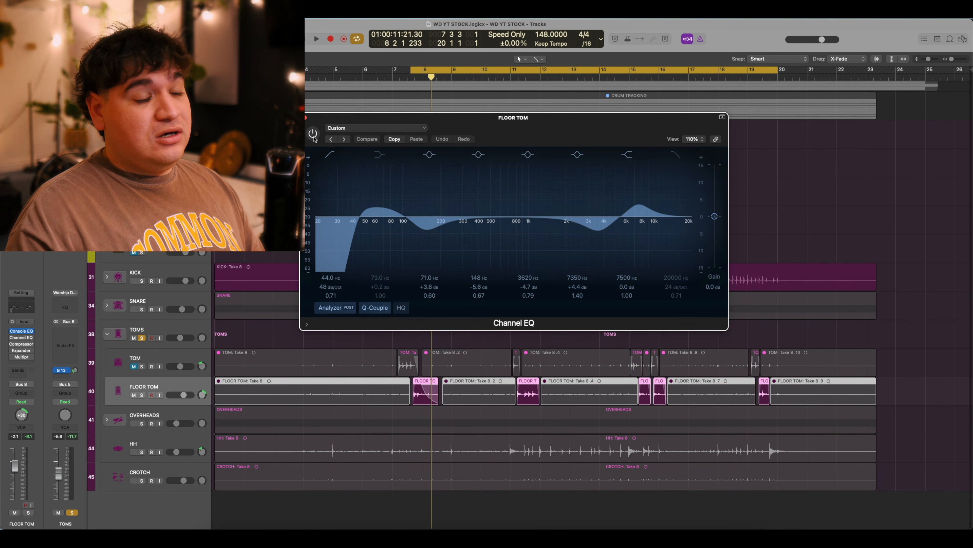
key("space")
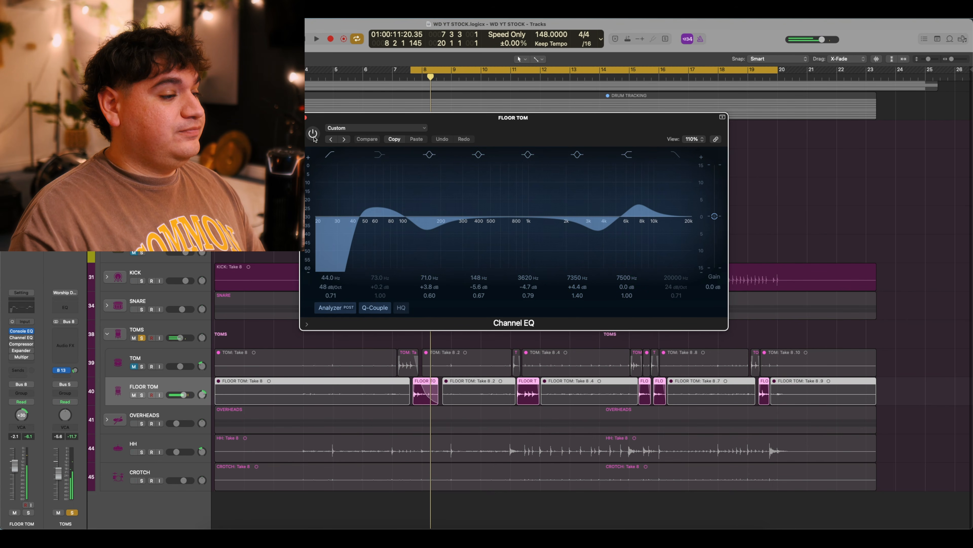
key("space")
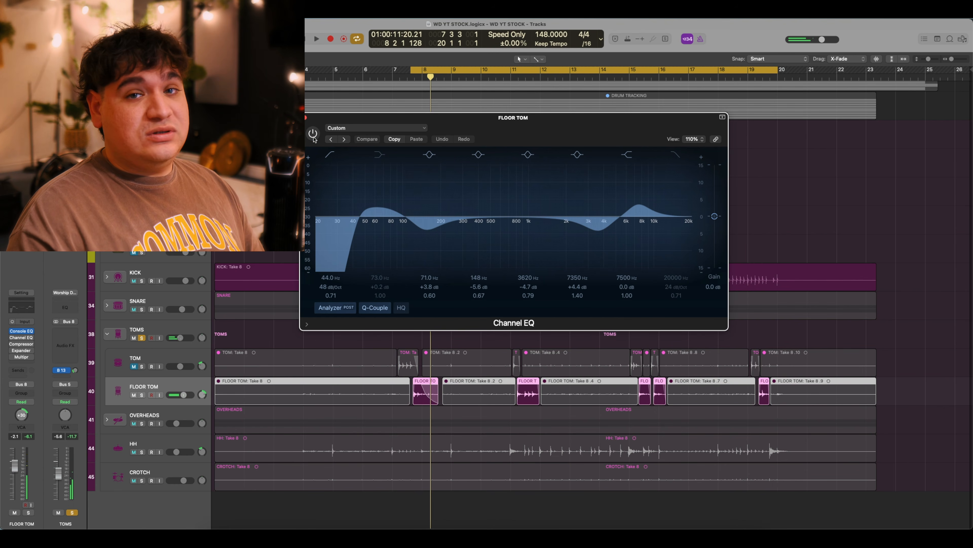
left_click(313, 134)
key("space")
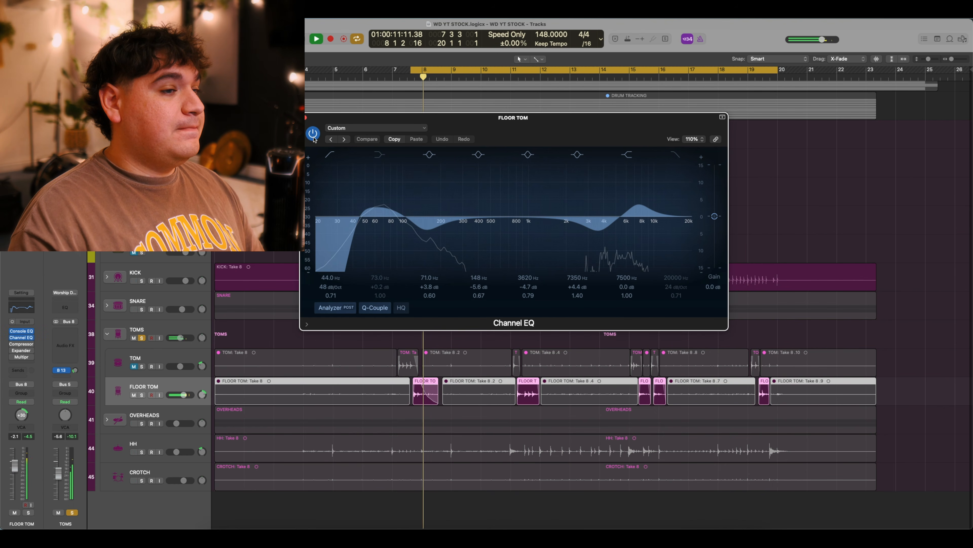
key("space")
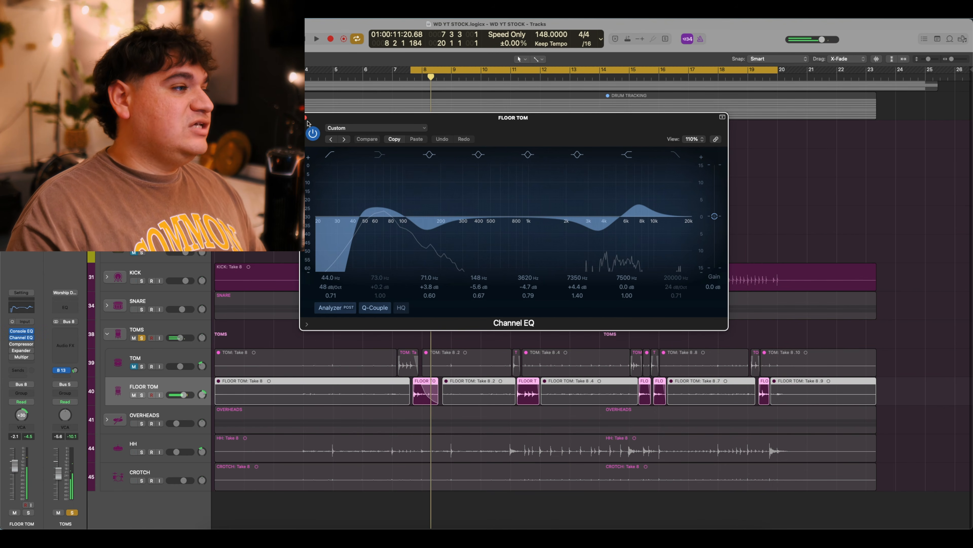
left_click(305, 118)
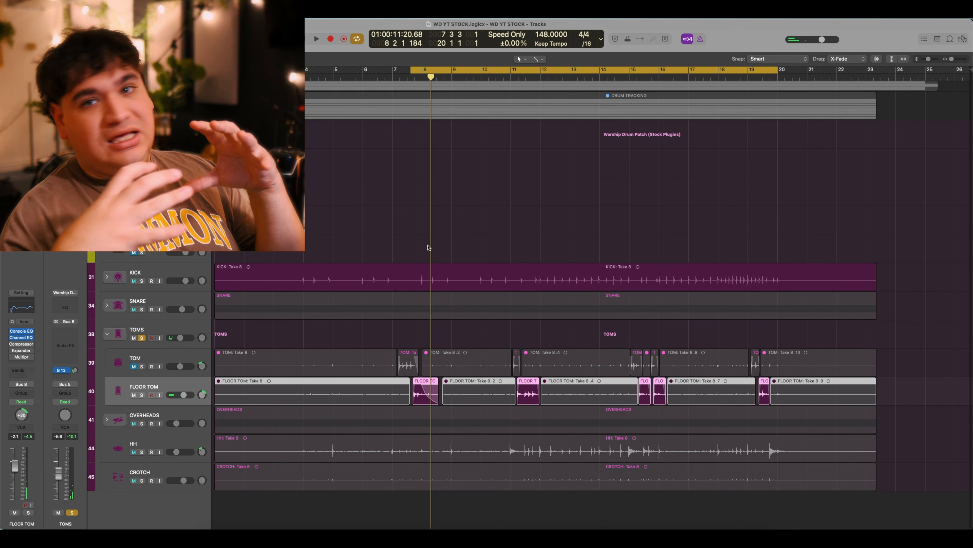
Show the floor tom's Tom Comp compressor in Graph view and audition the floor tom.
left_click(21, 344)
left_click_drag(493, 133, 564, 135)
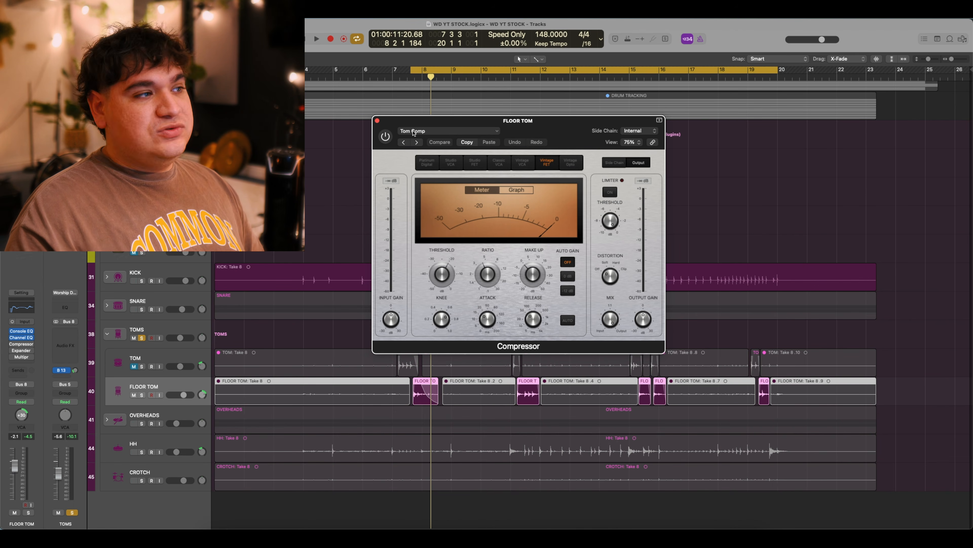
left_click(518, 190)
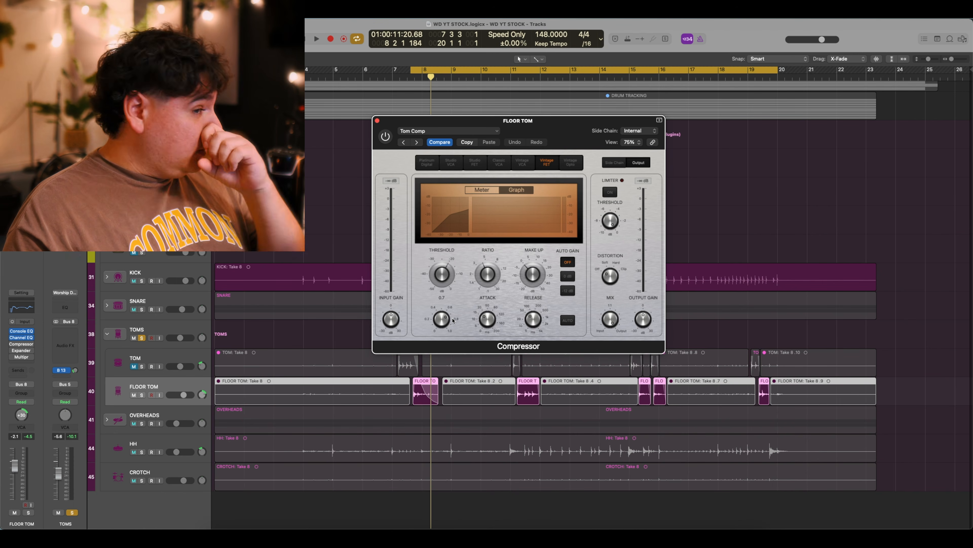
key("space")
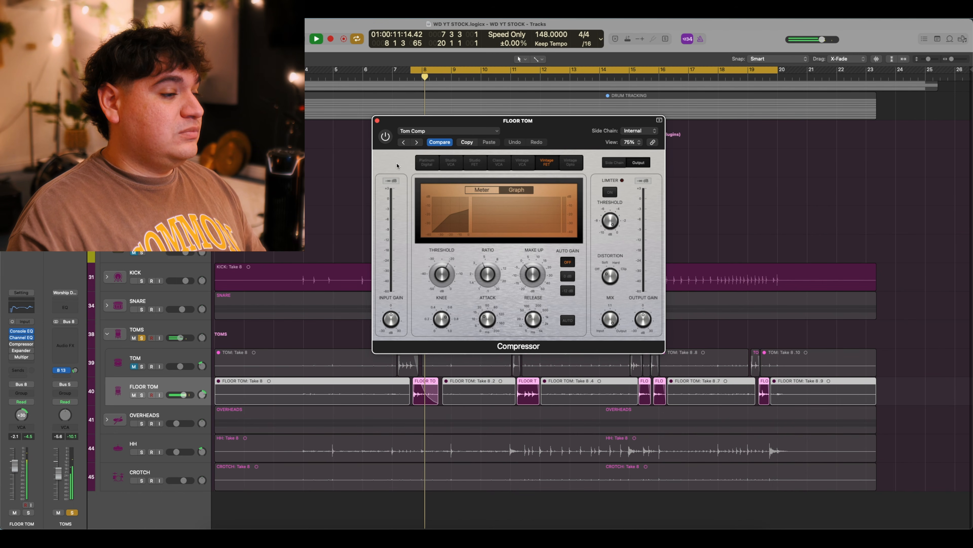
key("space")
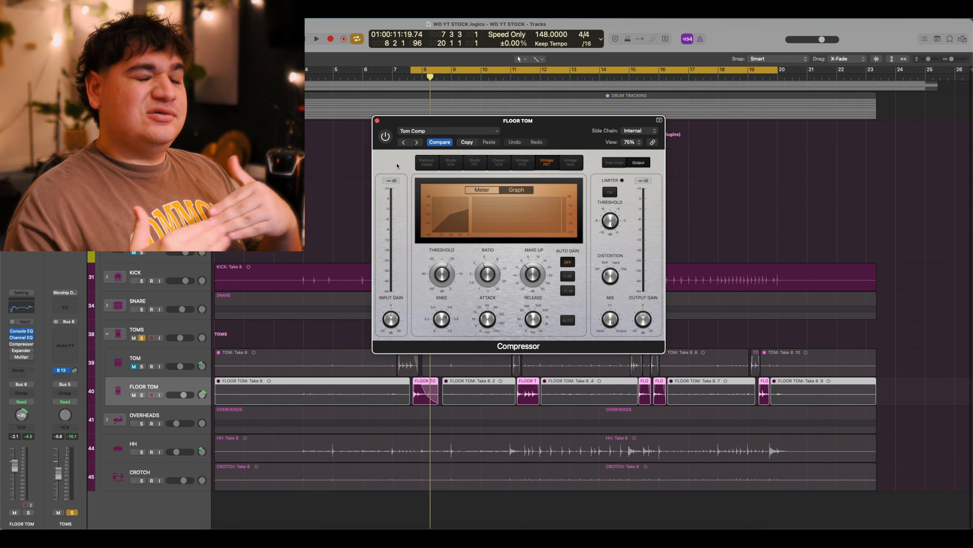
Switch Tom Comp on, listen to the compression, then bring up the More Punch Expander.
left_click(386, 139)
key("space")
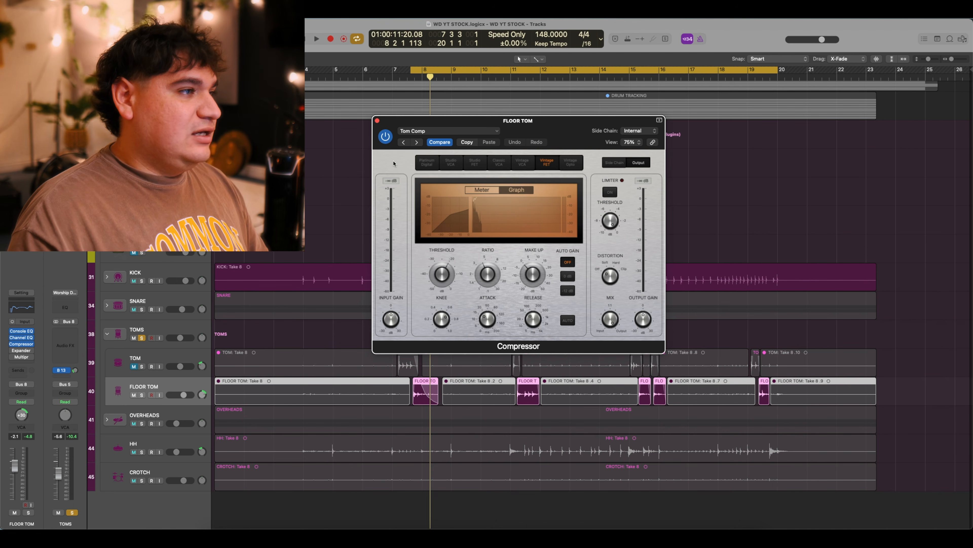
left_click(377, 121)
left_click(22, 350)
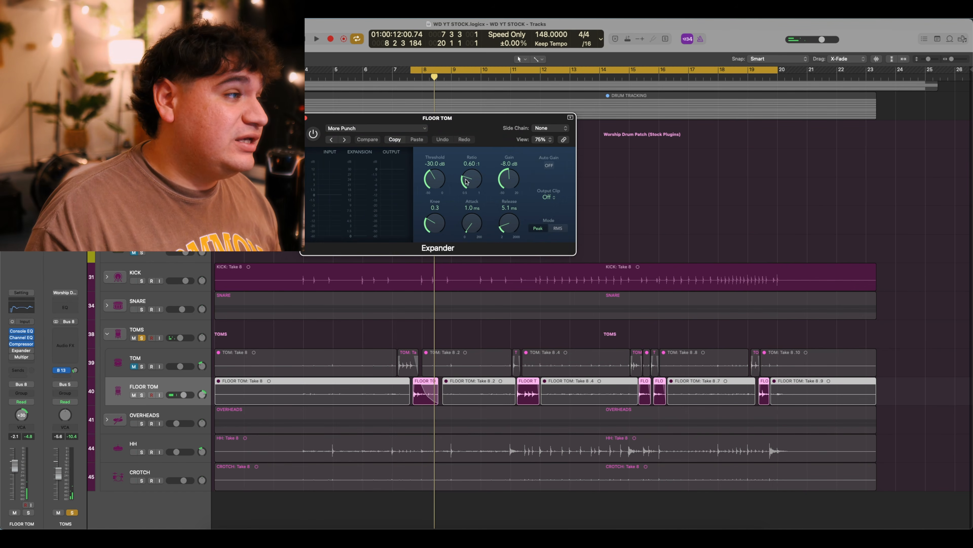
Switch on the floor tom's More Punch expander (−30 dB threshold, −8 dB gain) during playback, then close it.
left_click_drag(468, 132, 533, 169)
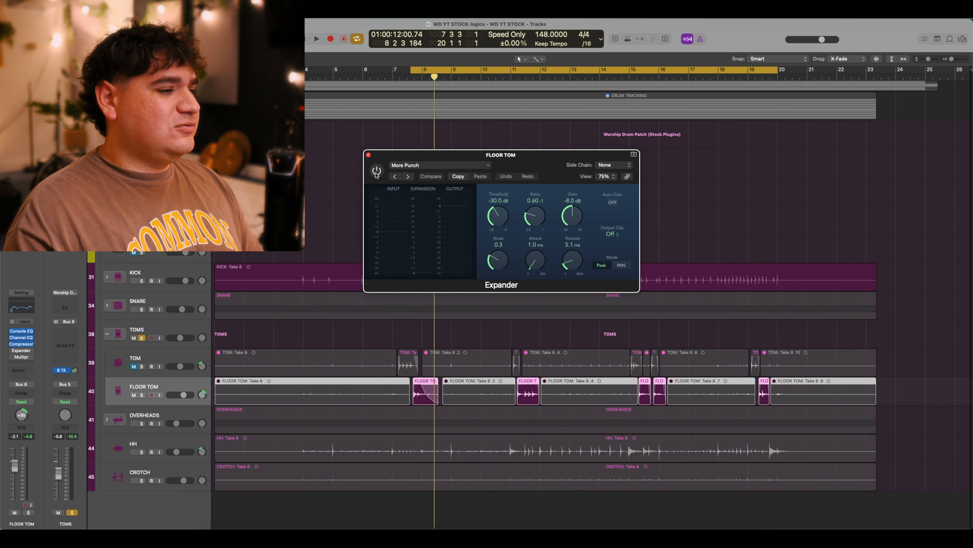
key("space")
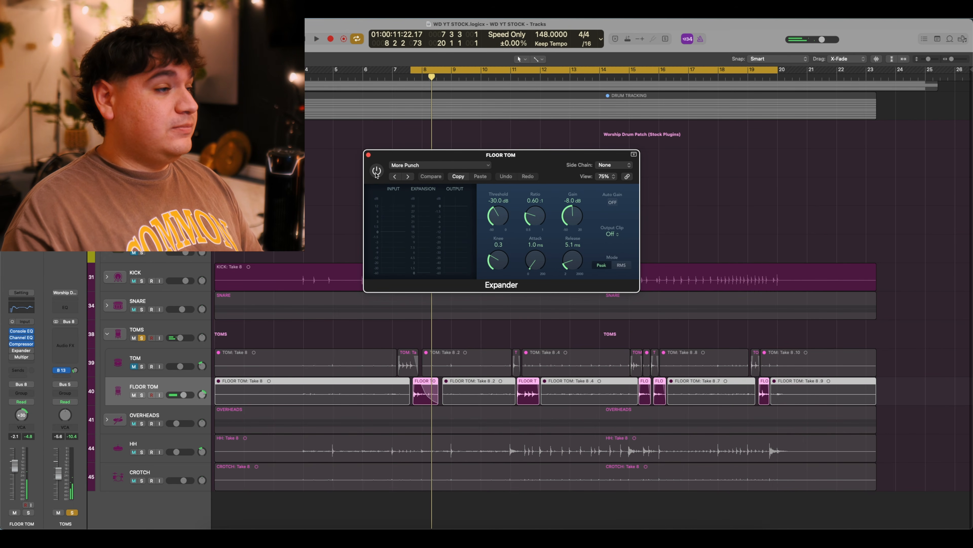
left_click(376, 171)
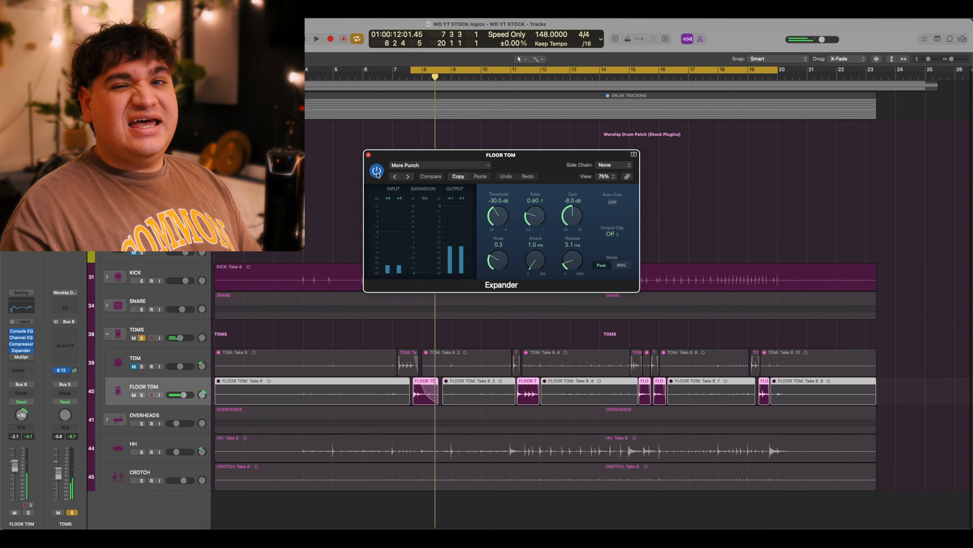
left_click(368, 155)
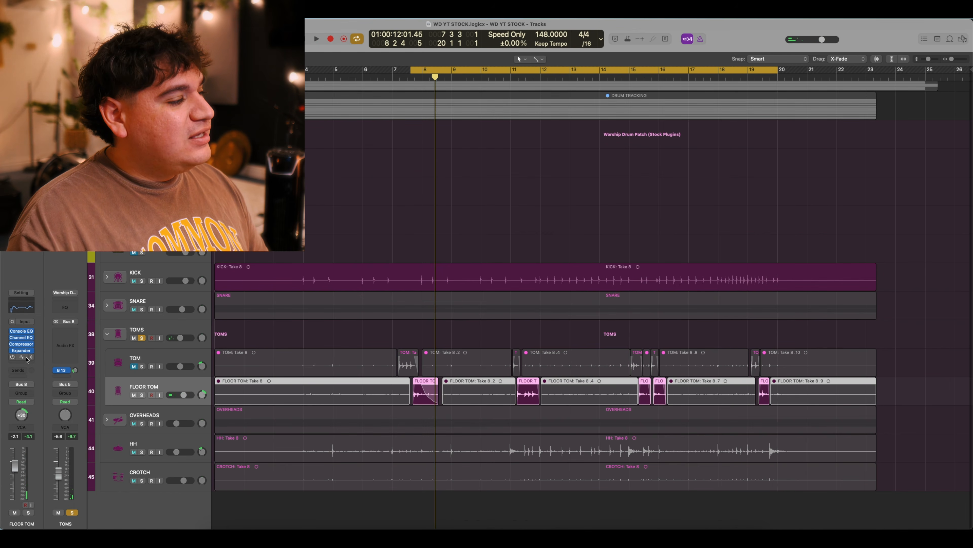
Enable the floor tom's Multipressor, comparing playback before and after, then close its window.
left_click(26, 358)
left_click_drag(512, 123, 553, 118)
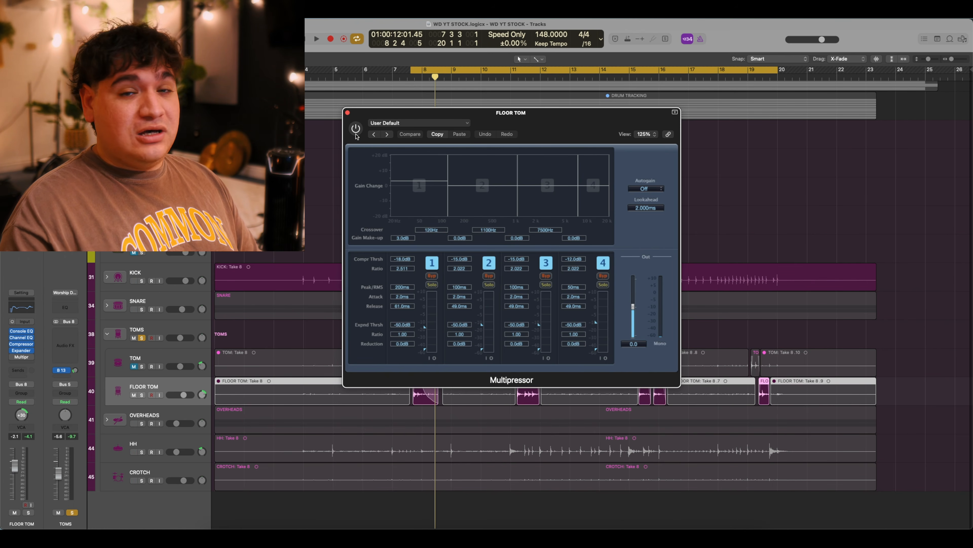
key("space")
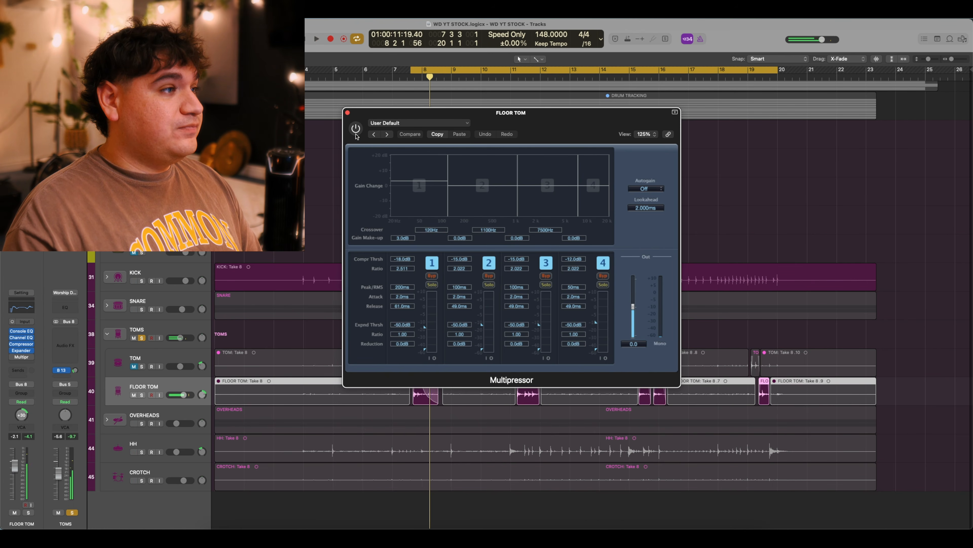
key("space")
left_click(355, 129)
key("space")
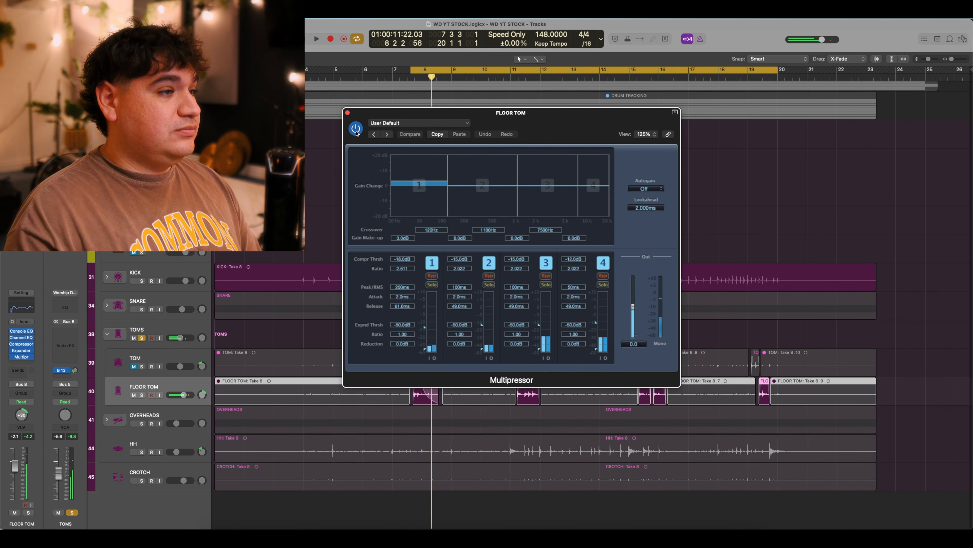
key("space")
left_click(347, 112)
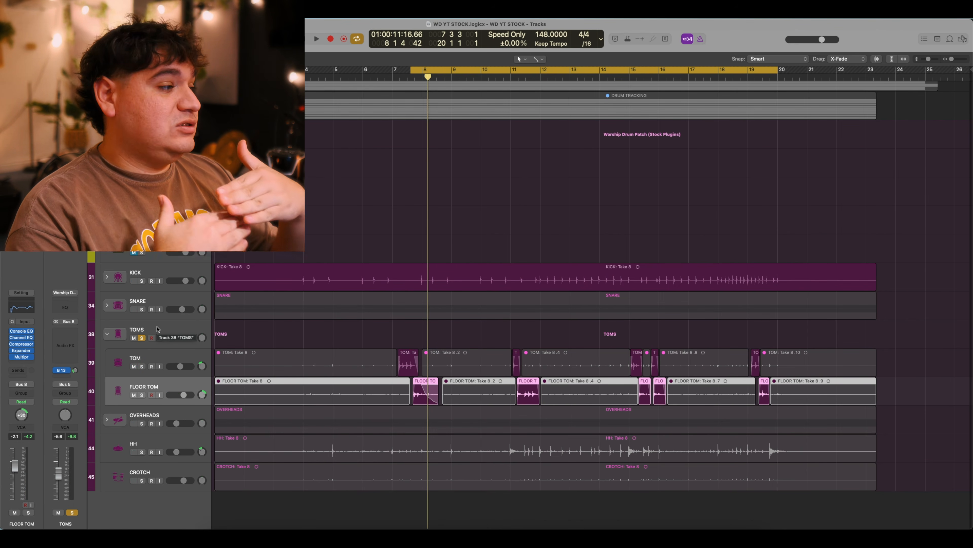
Select the TOMS track to show its bus channel strip and Bus 13 send.
left_click(156, 329)
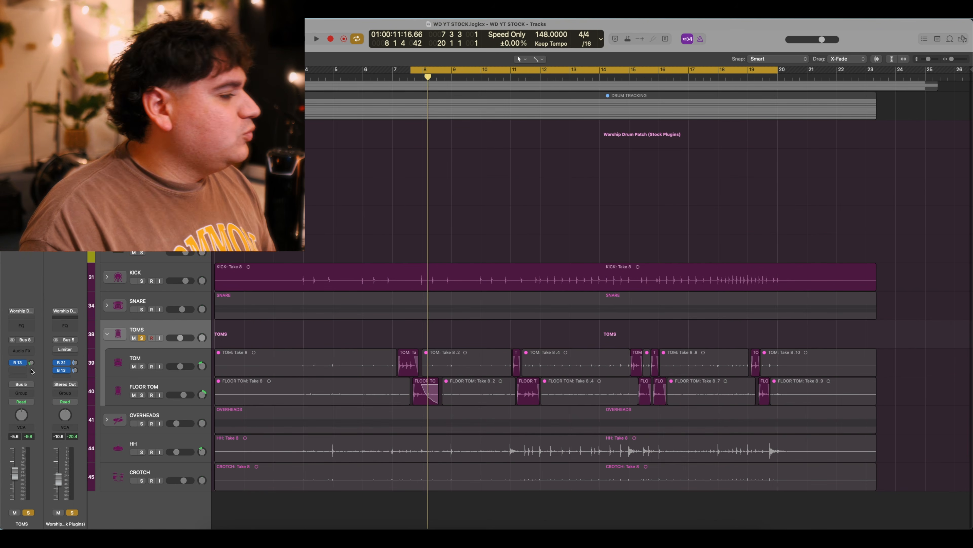
left_click(153, 246)
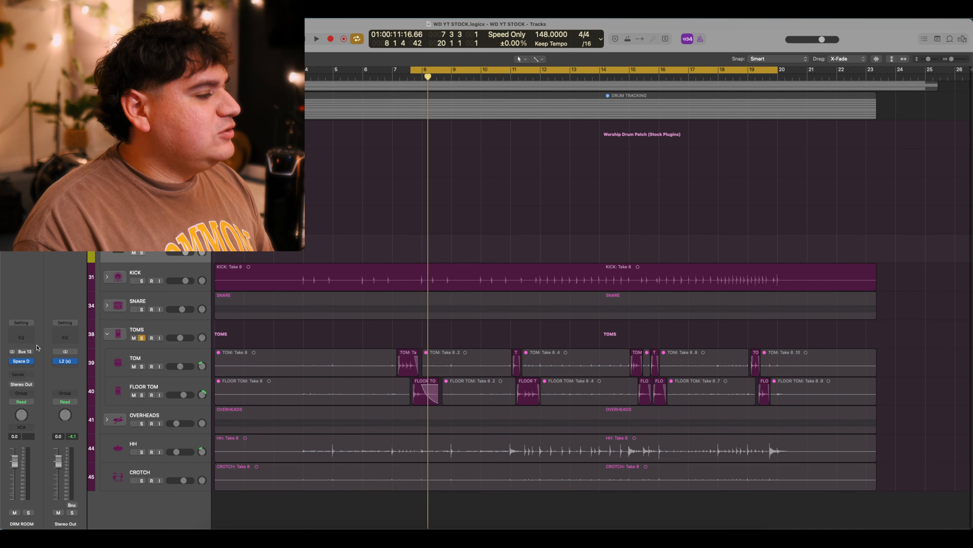
left_click(22, 360)
left_click_drag(506, 135, 585, 136)
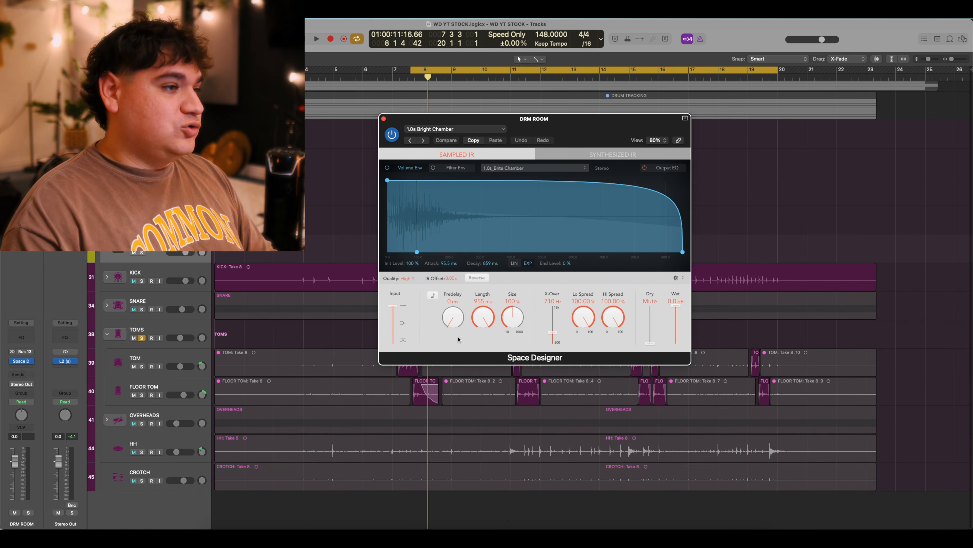
left_click(383, 119)
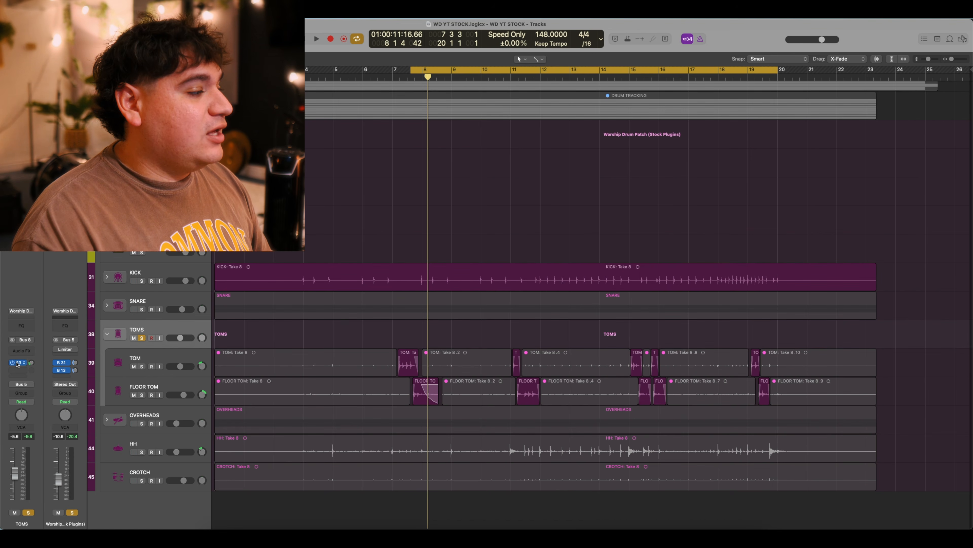
Play the toms passage from bar 7 three times to hear the room reverb.
key("space")
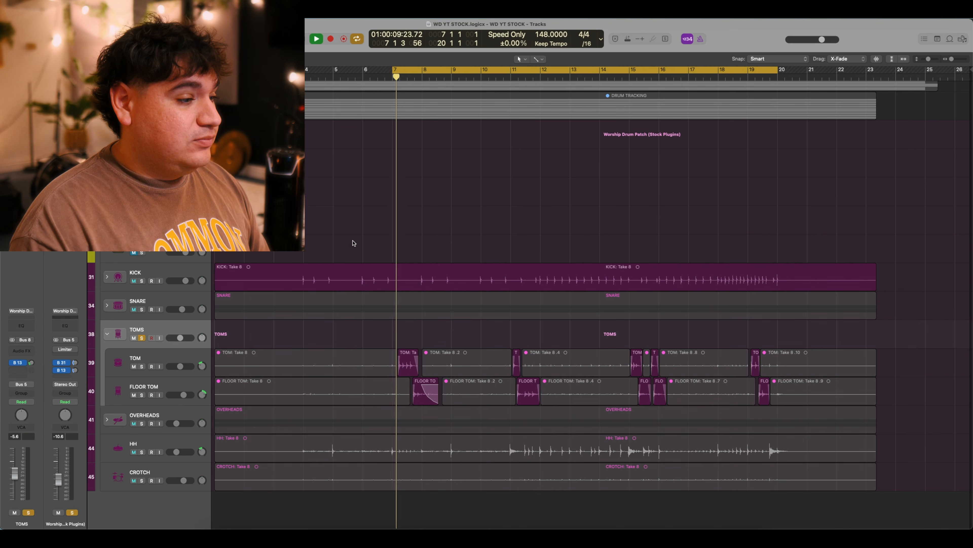
key("space")
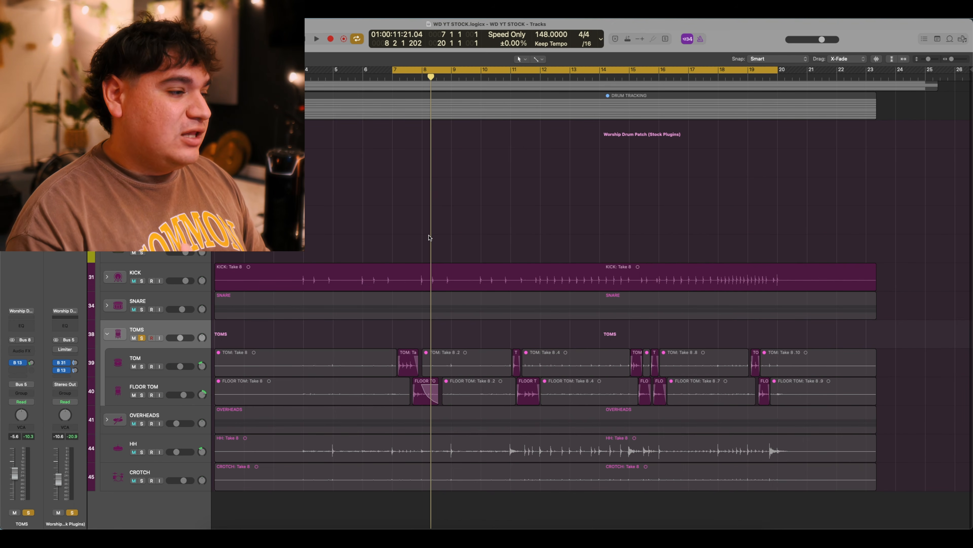
key("space")
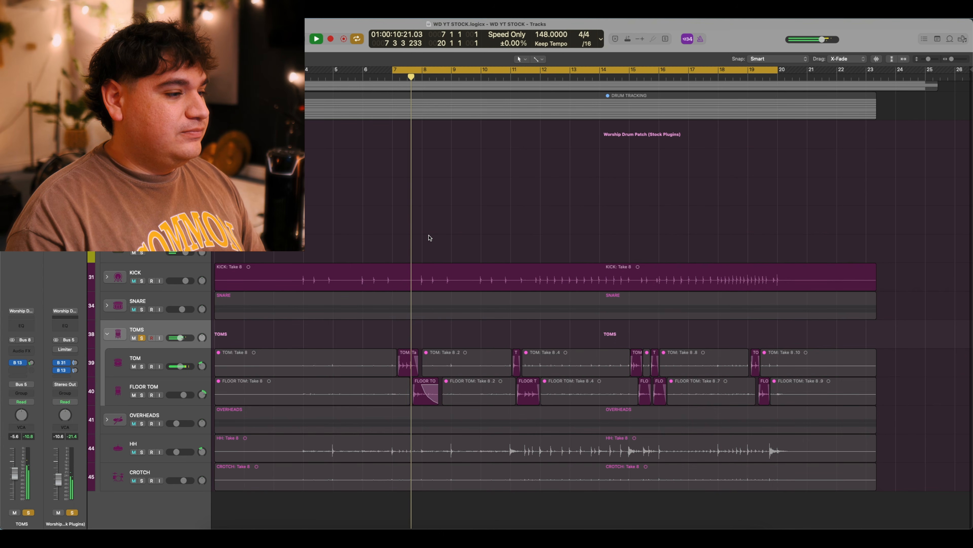
key("space")
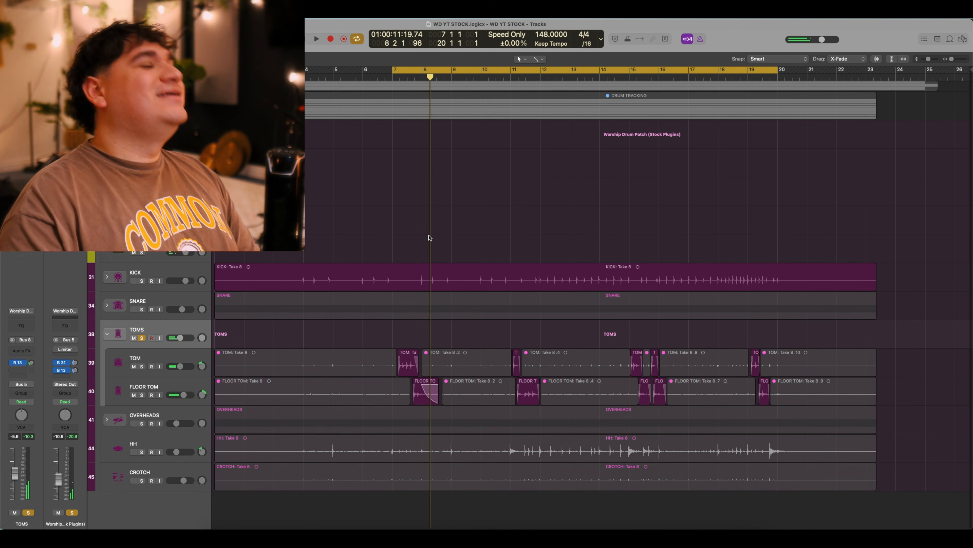
key("space")
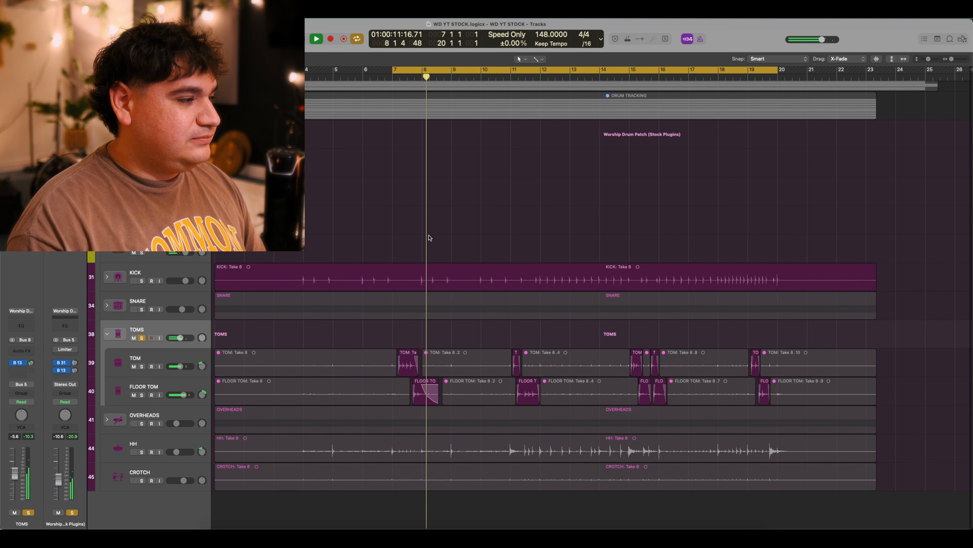
key("space")
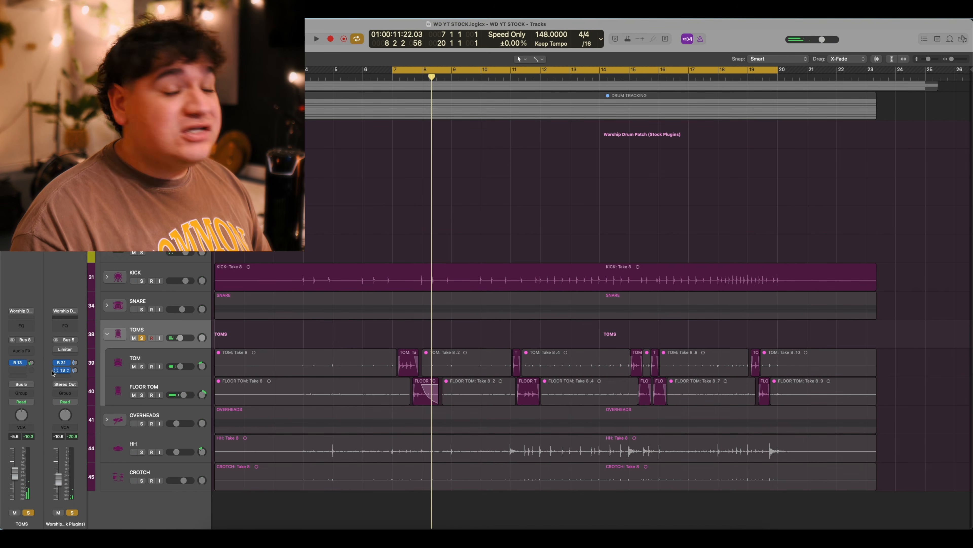
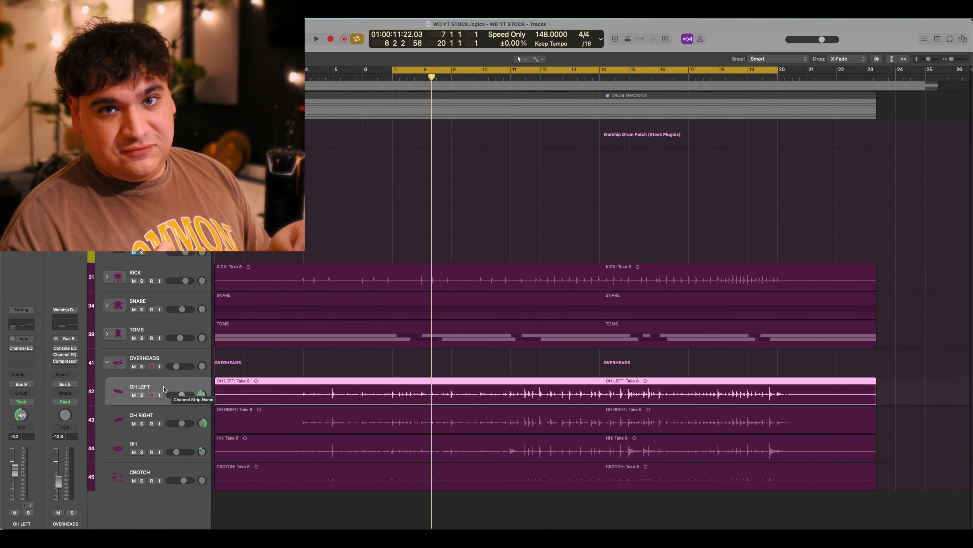
Open OH LEFT's Channel EQ and solo the OVERHEADS group to audition the overheads.
left_click(23, 347)
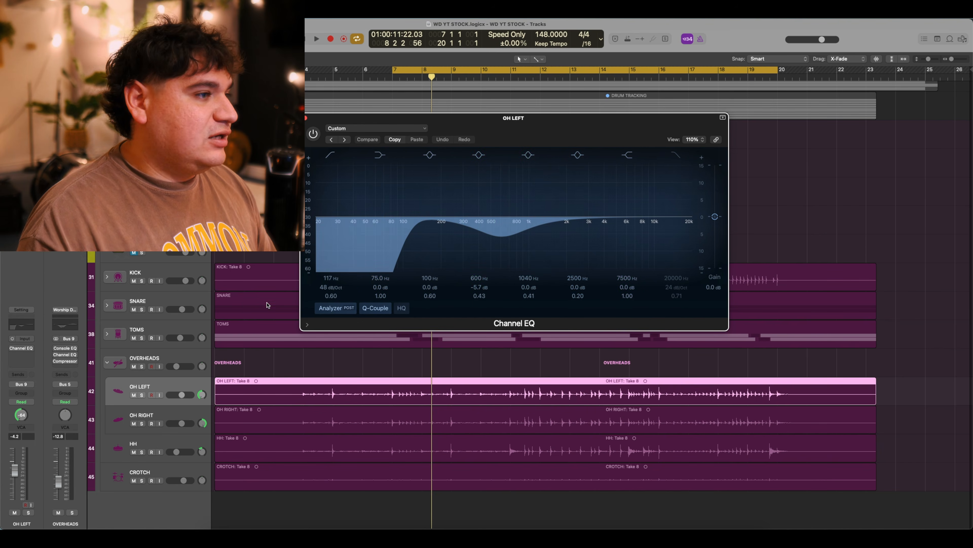
left_click(142, 366)
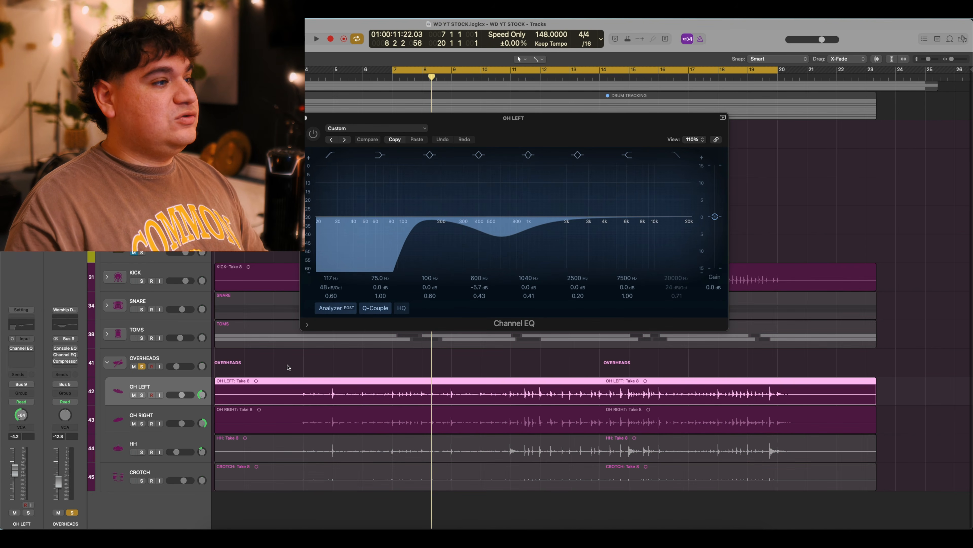
key("space")
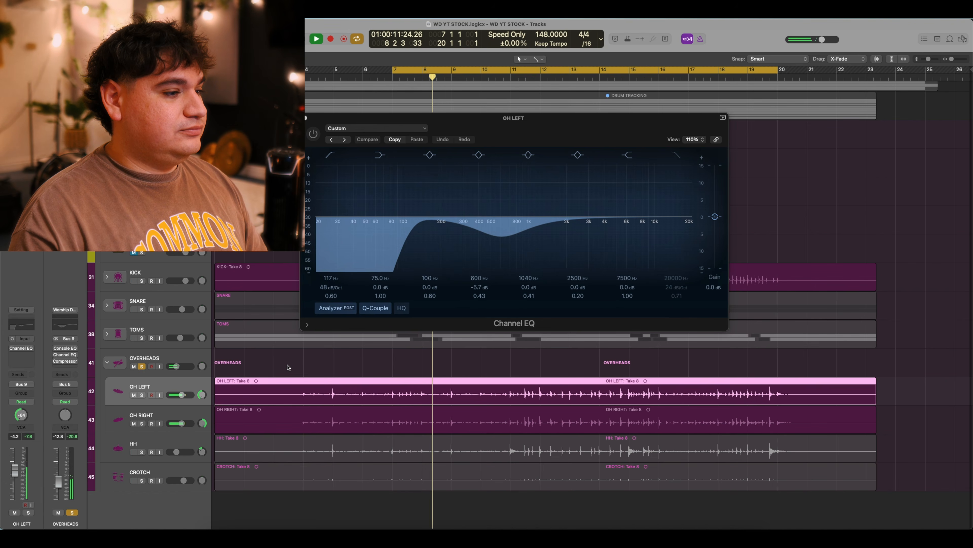
key("space")
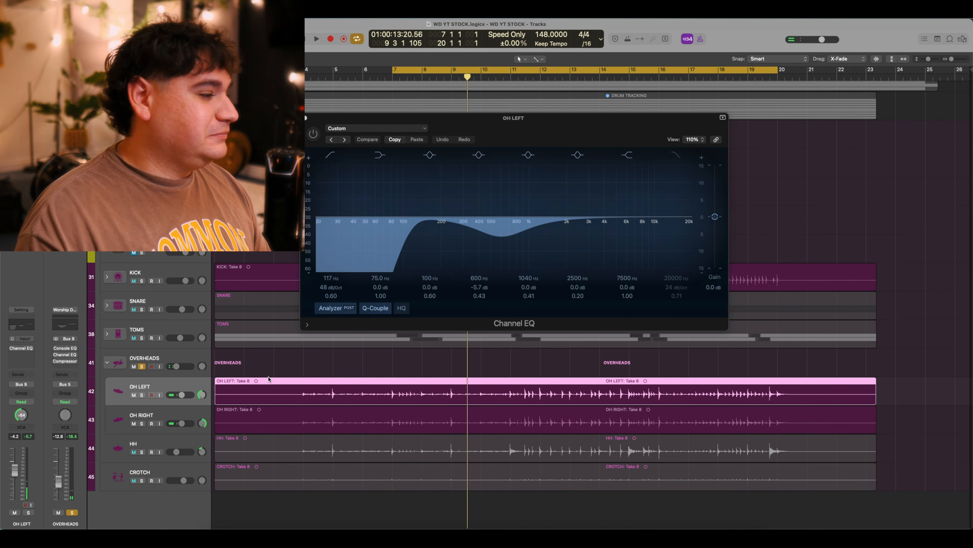
Switch on the Channel EQ for OH LEFT and OH RIGHT, audition both, and close the window.
left_click(314, 135)
left_click(158, 410)
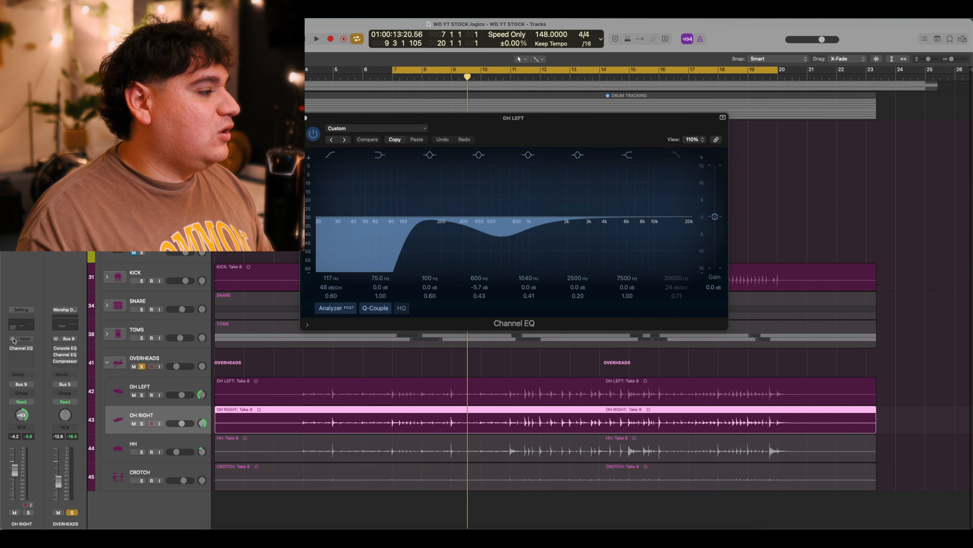
left_click(13, 348)
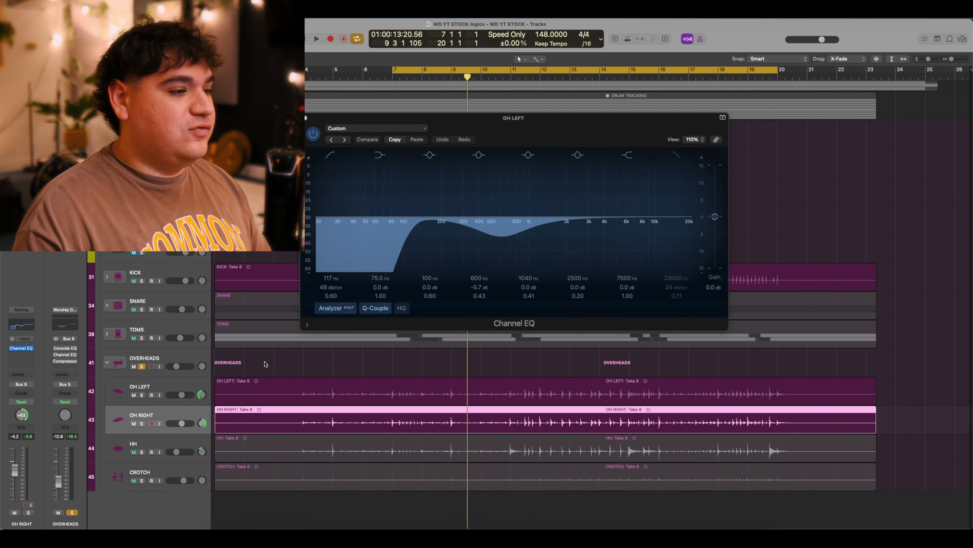
key("space")
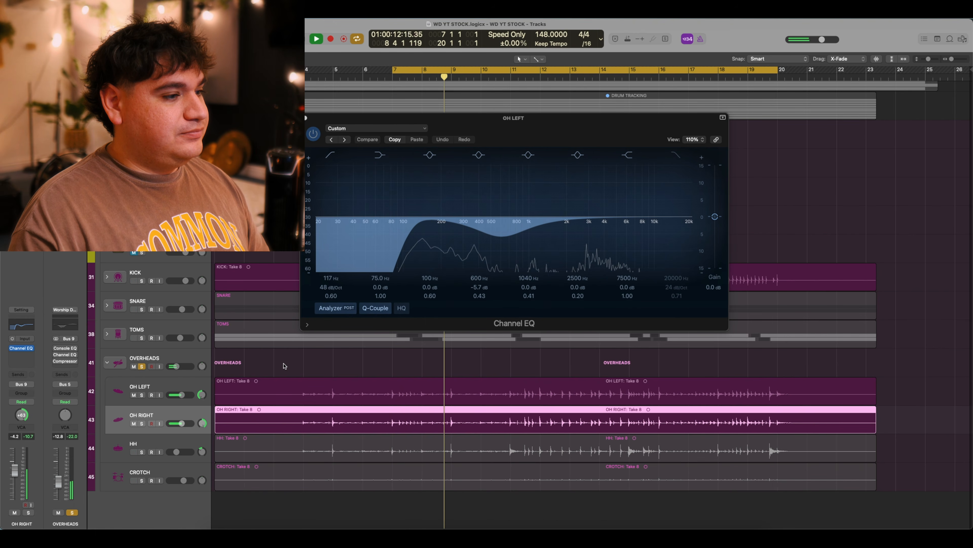
key("space")
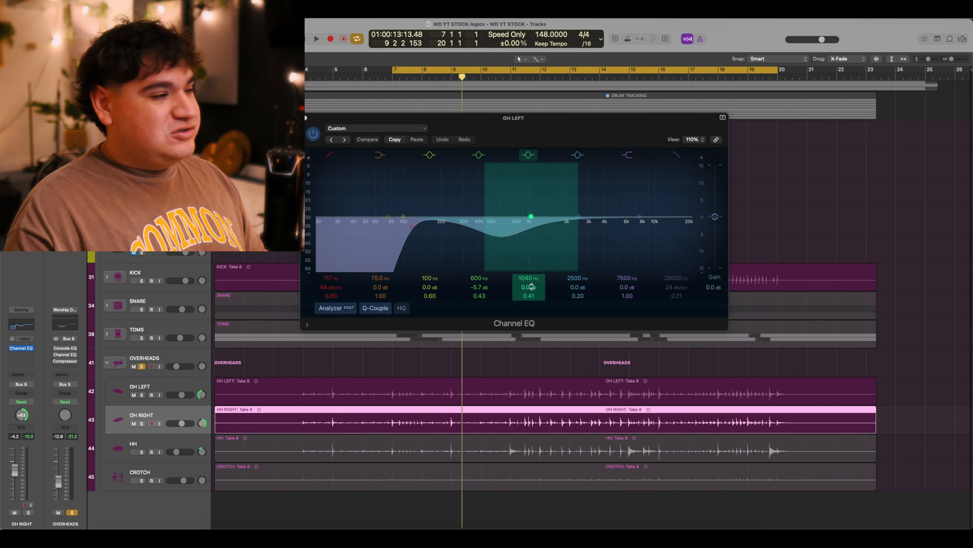
left_click(305, 117)
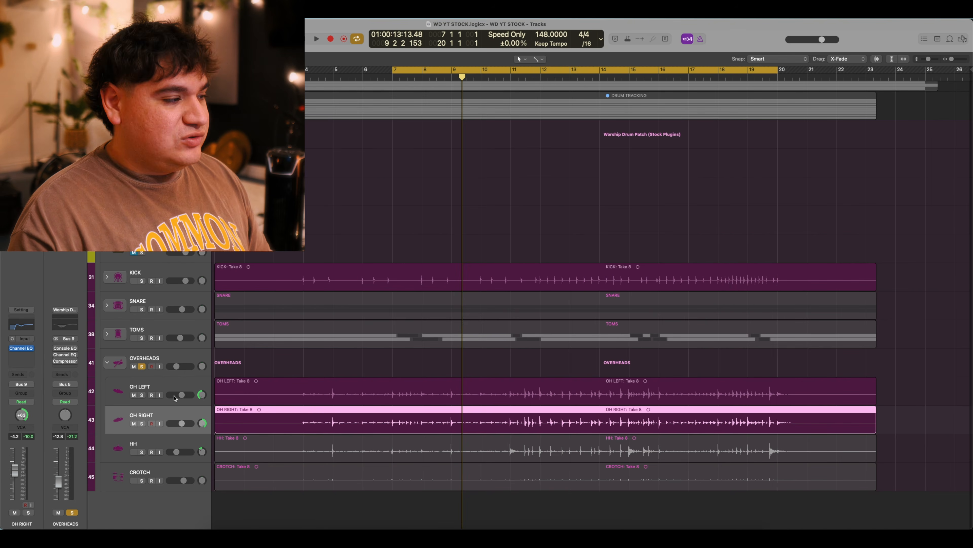
Select the OVERHEADS bus and open its Vintage Console EQ to inspect the settings.
left_click(167, 359)
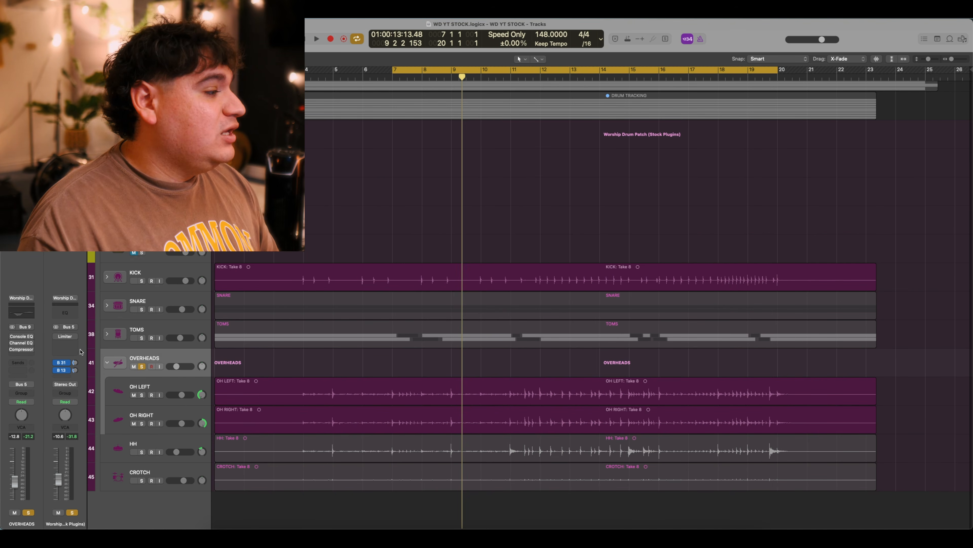
left_click(21, 338)
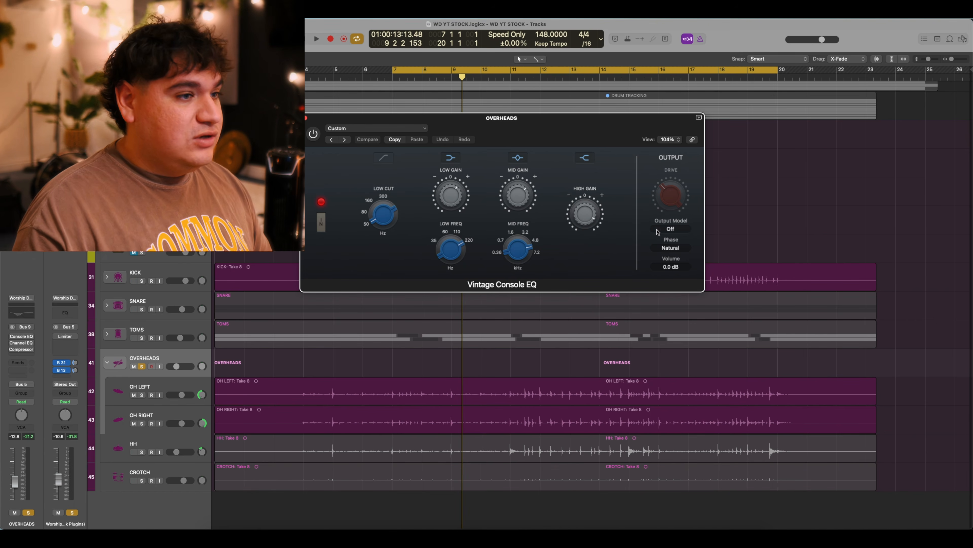
mouse_move(588, 231)
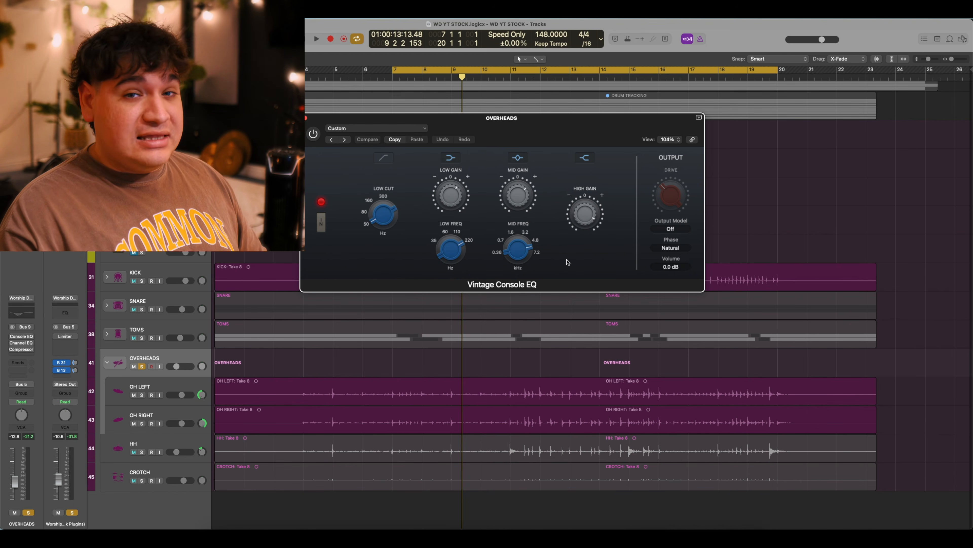
mouse_move(528, 200)
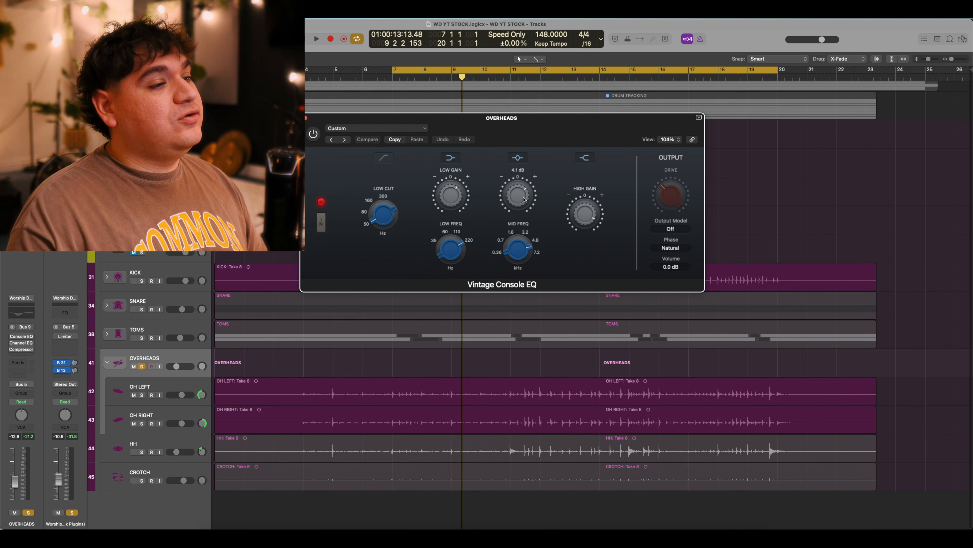
mouse_move(528, 243)
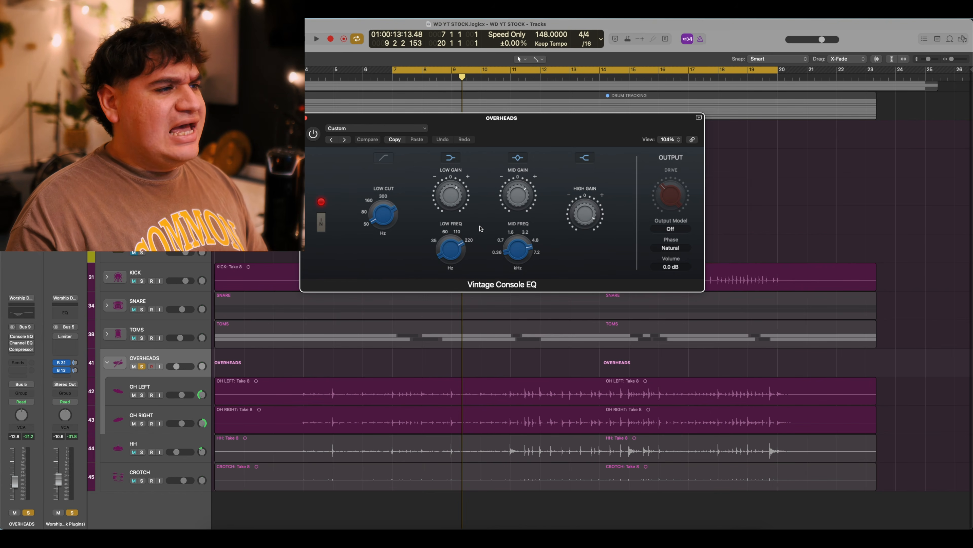
mouse_move(465, 246)
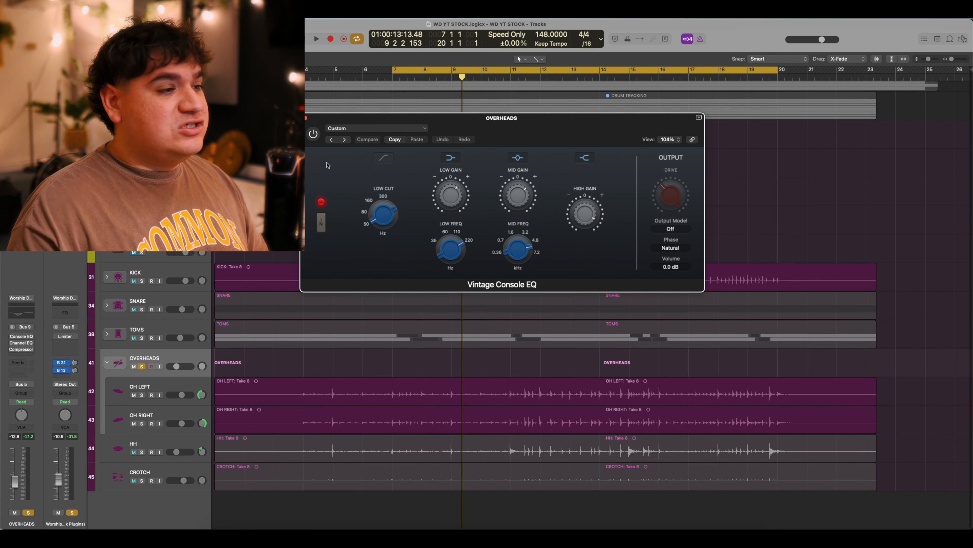
Switch on the Vintage Console EQ, comparing playback before and after, then close it.
key("space")
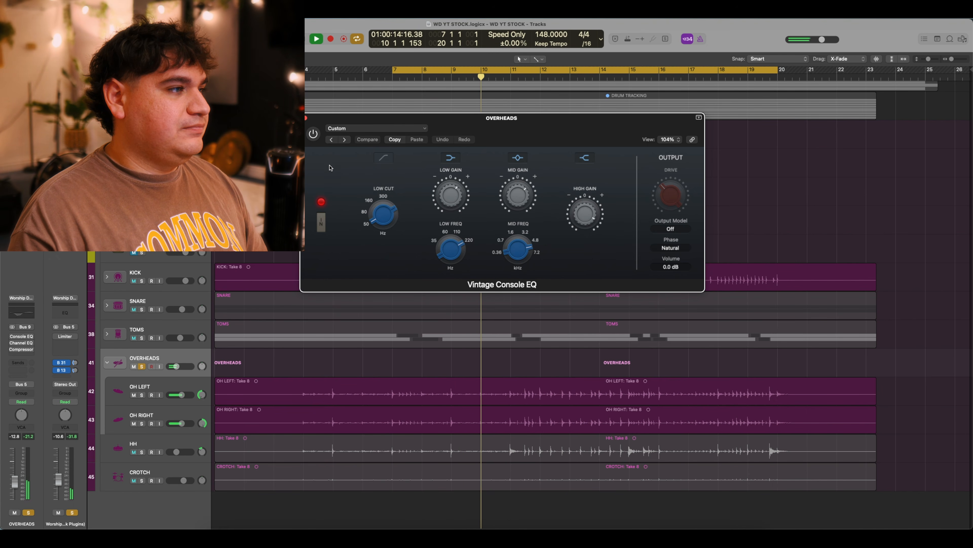
key("space")
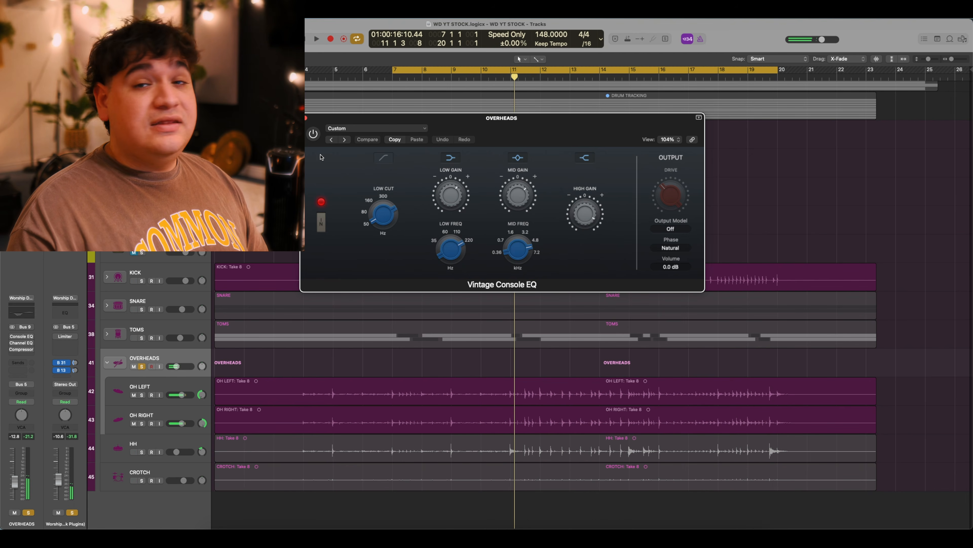
left_click(314, 137)
key("space")
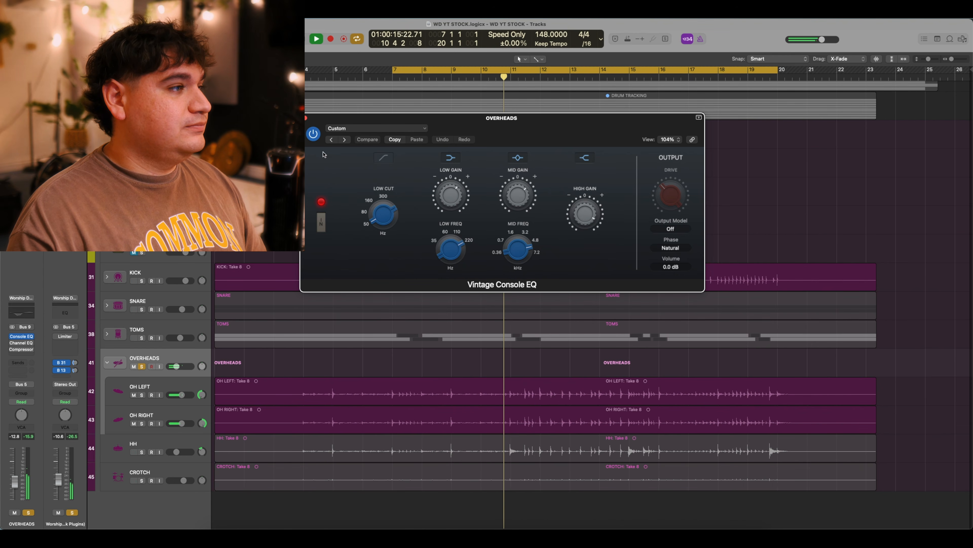
key("space")
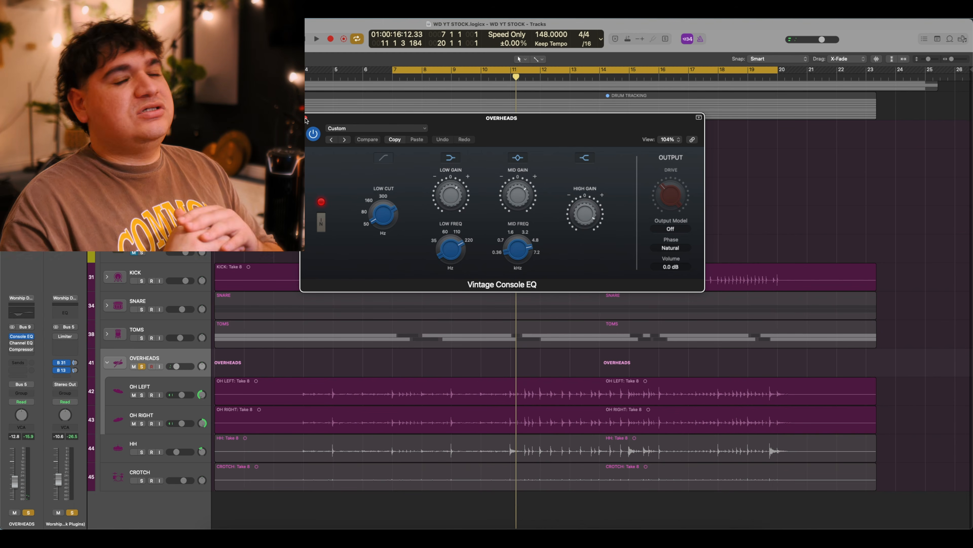
left_click(306, 117)
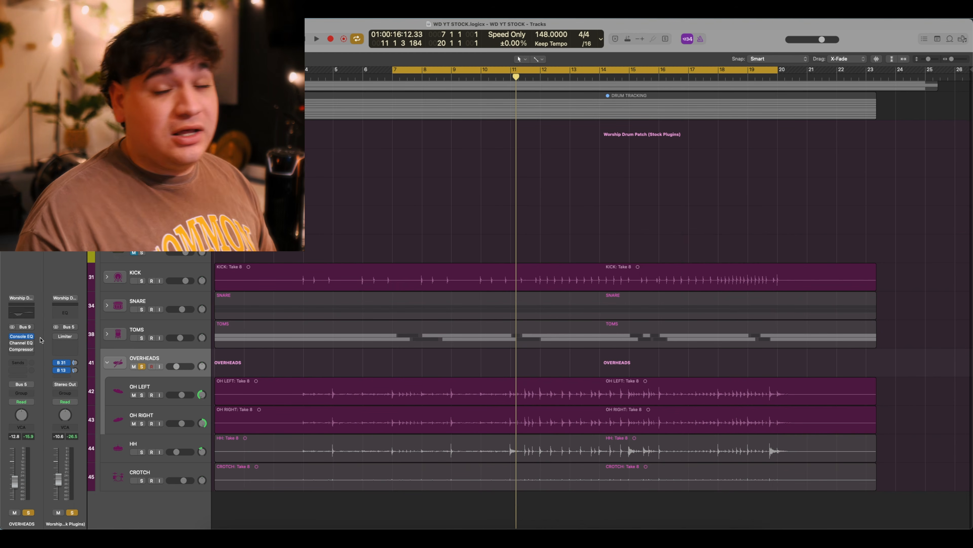
left_click(21, 345)
Turn on the OVERHEADS bus Channel EQ, comparing playback before and after, then open the bus Compressor.
left_click_drag(535, 135, 551, 137)
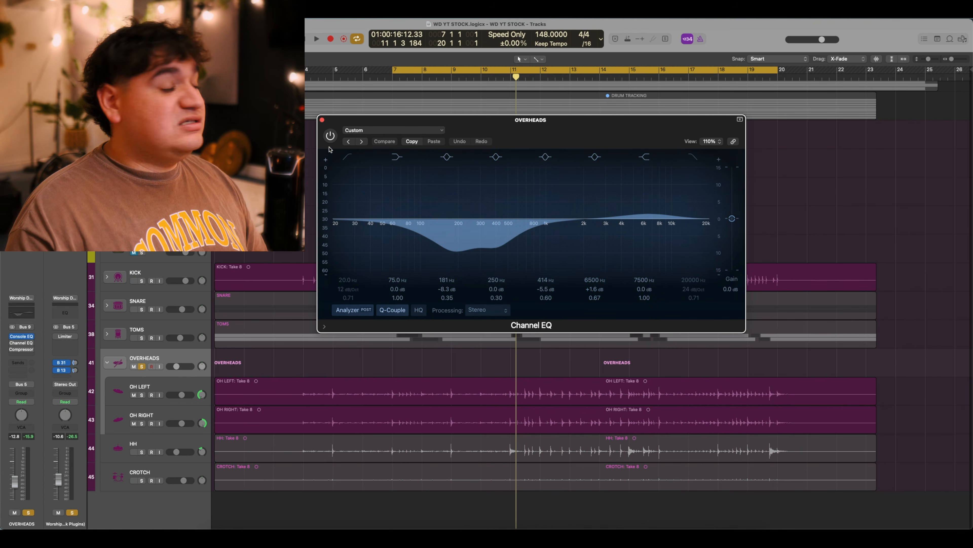
key("space")
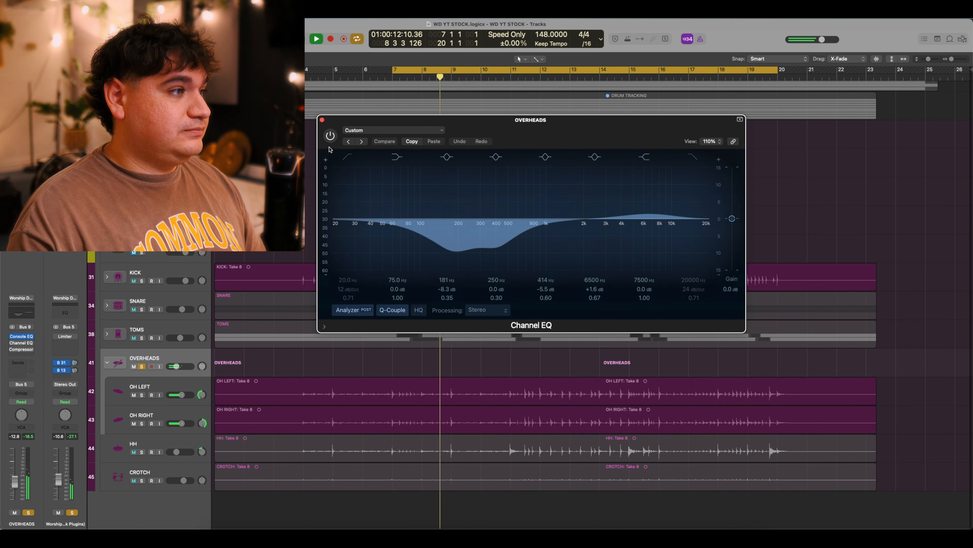
key("space")
left_click(331, 137)
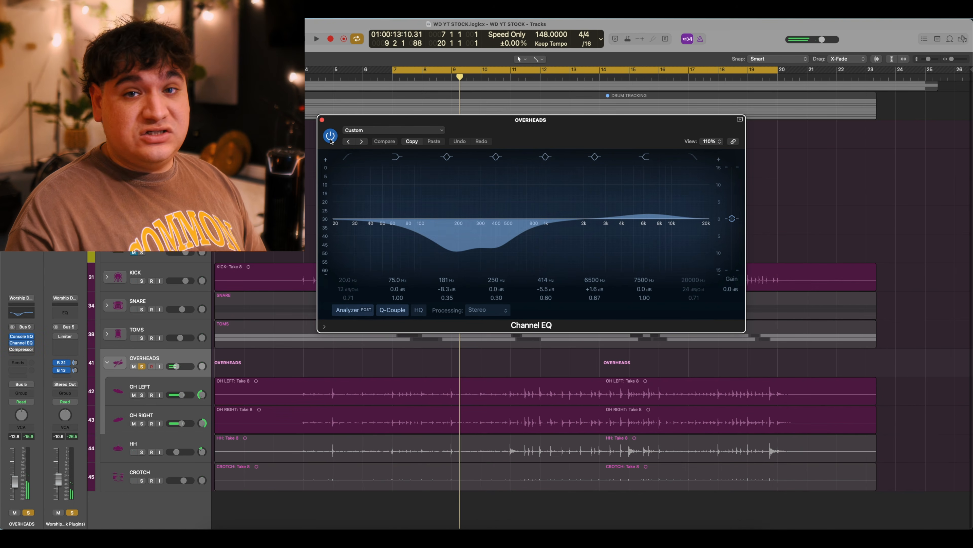
key("space")
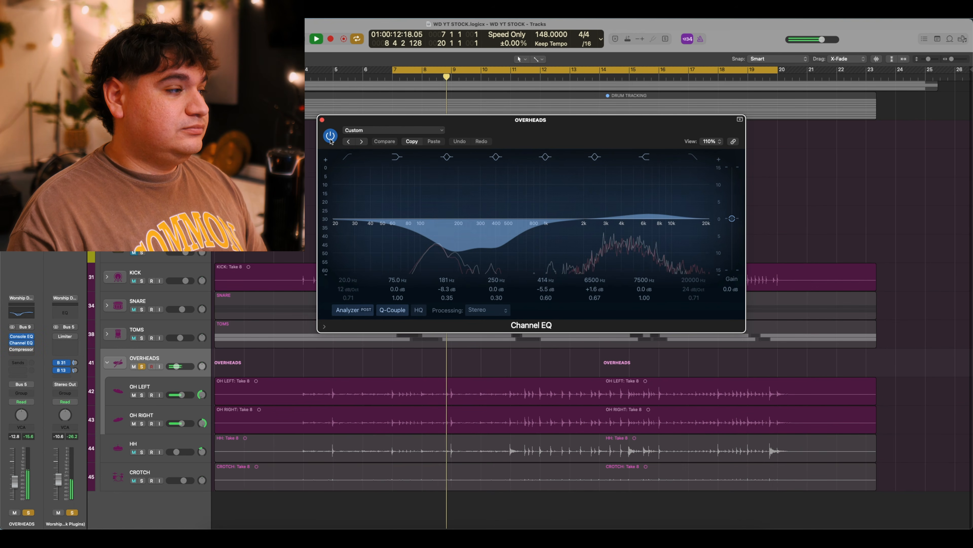
key("space")
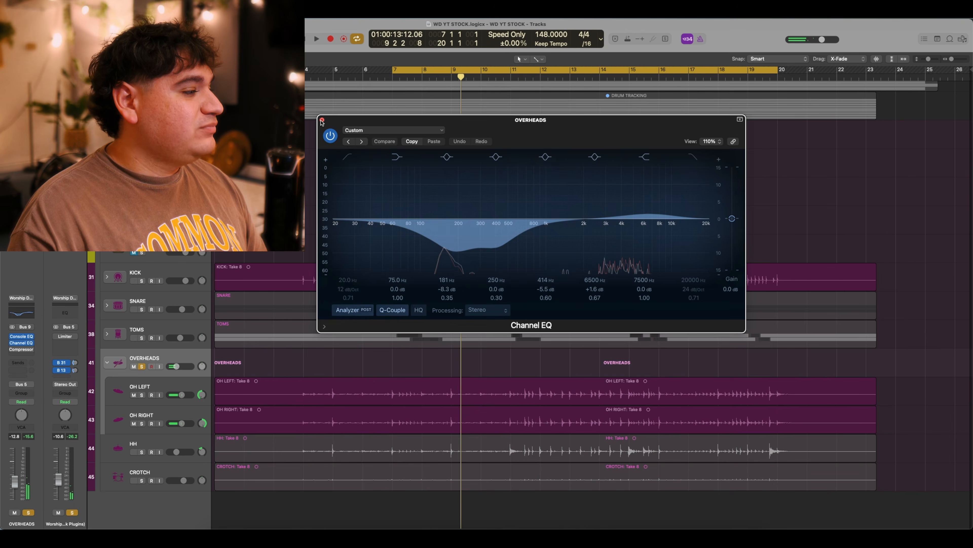
left_click(322, 120)
left_click(21, 349)
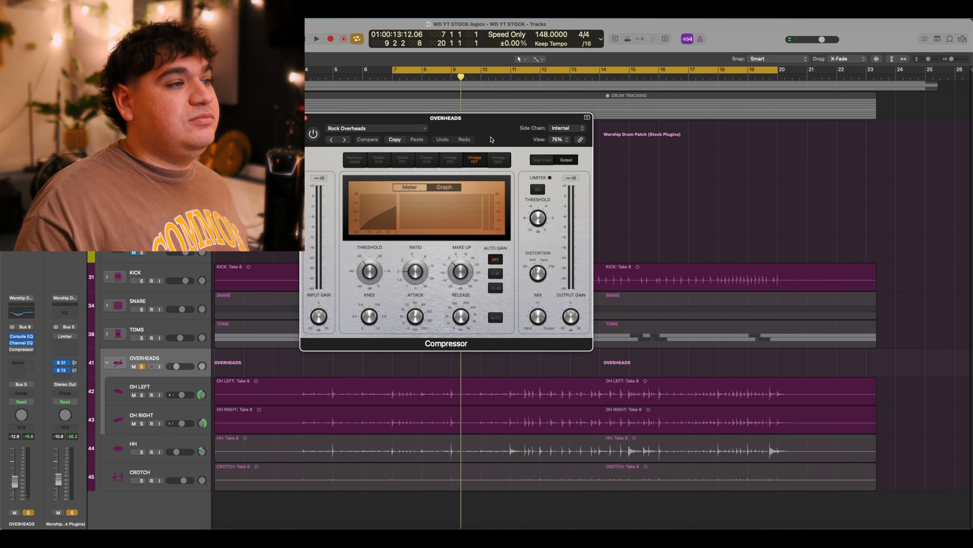
Play the Overheads bypassed, then with the Rock Overheads compressor on, and close its window.
left_click_drag(499, 128, 562, 129)
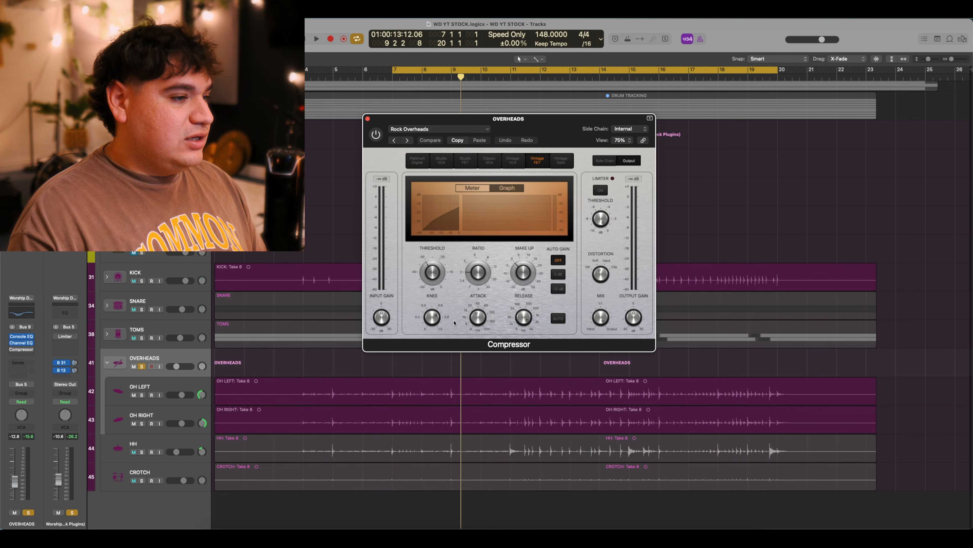
mouse_move(478, 316)
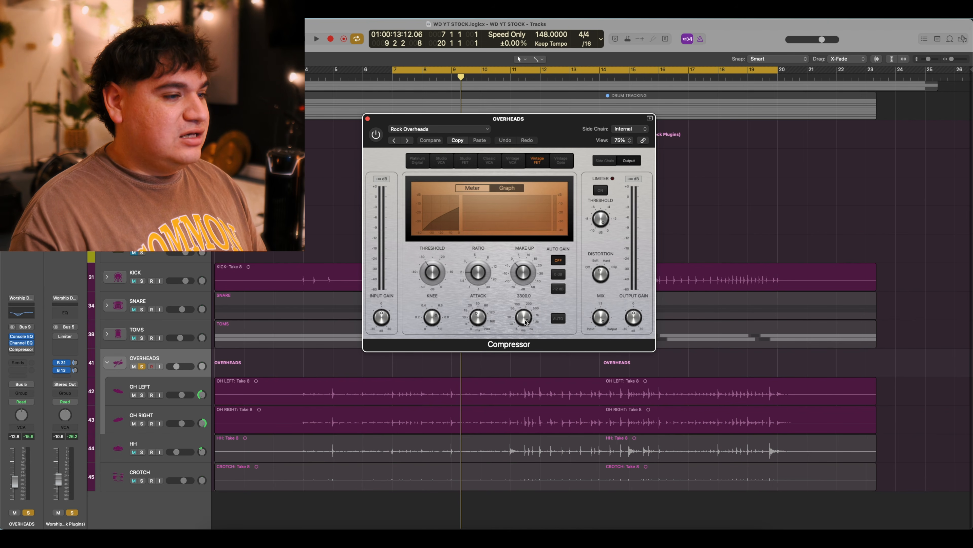
mouse_move(453, 330)
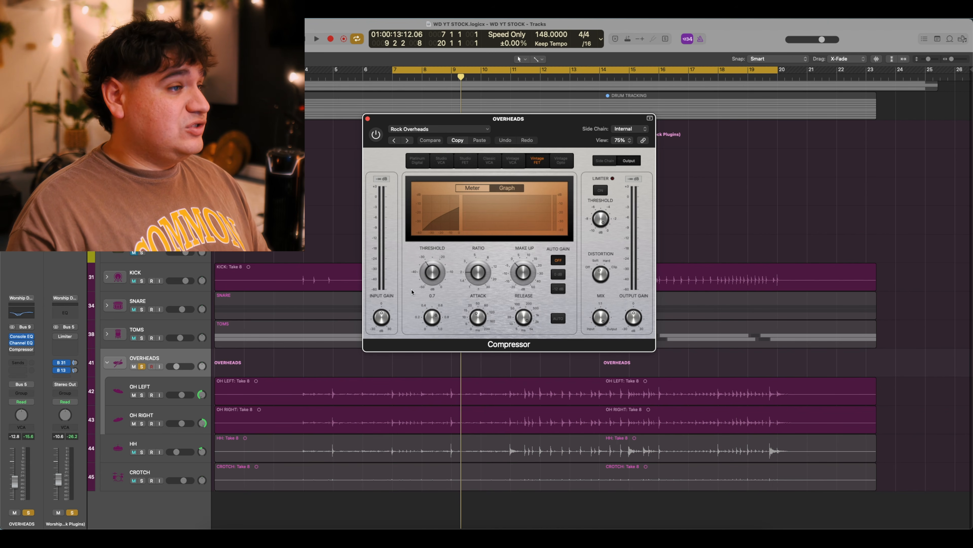
key("space")
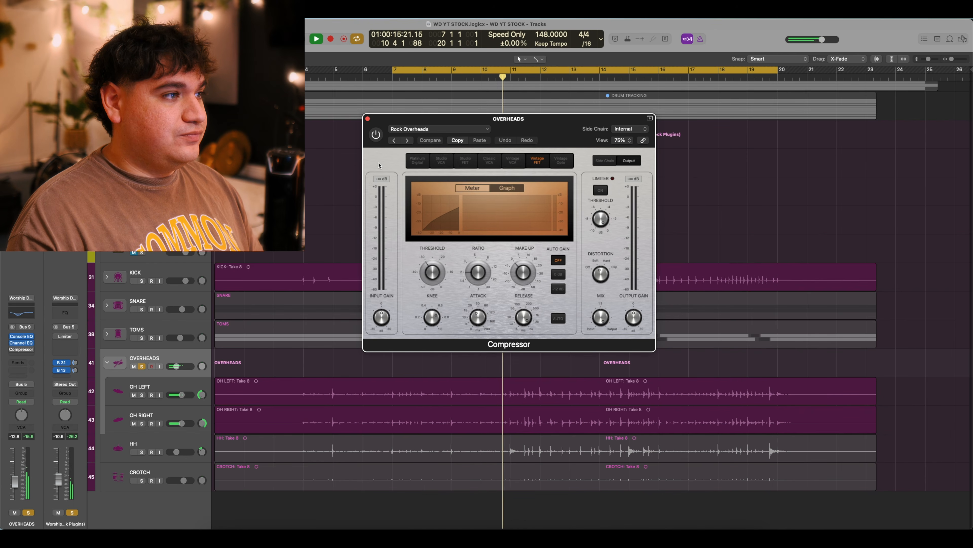
key("space")
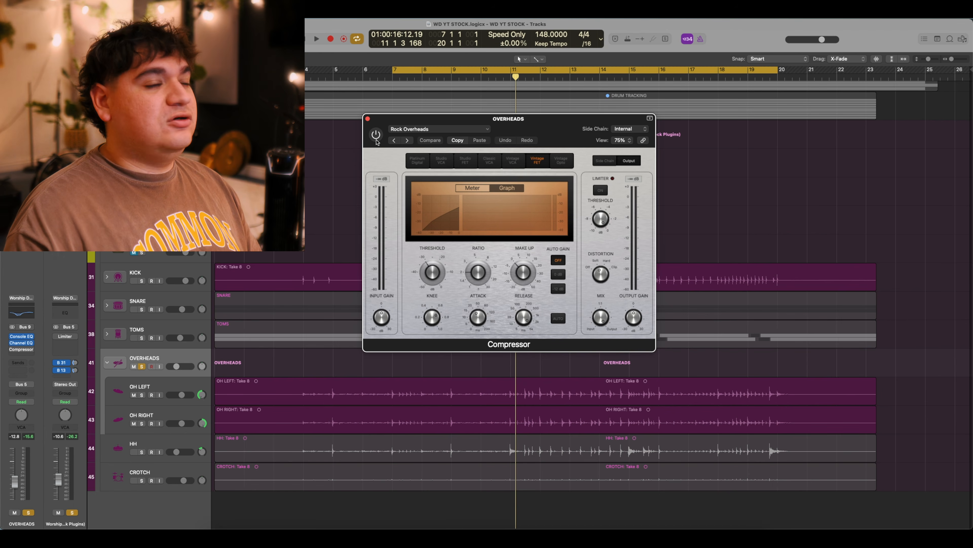
left_click(376, 136)
key("space")
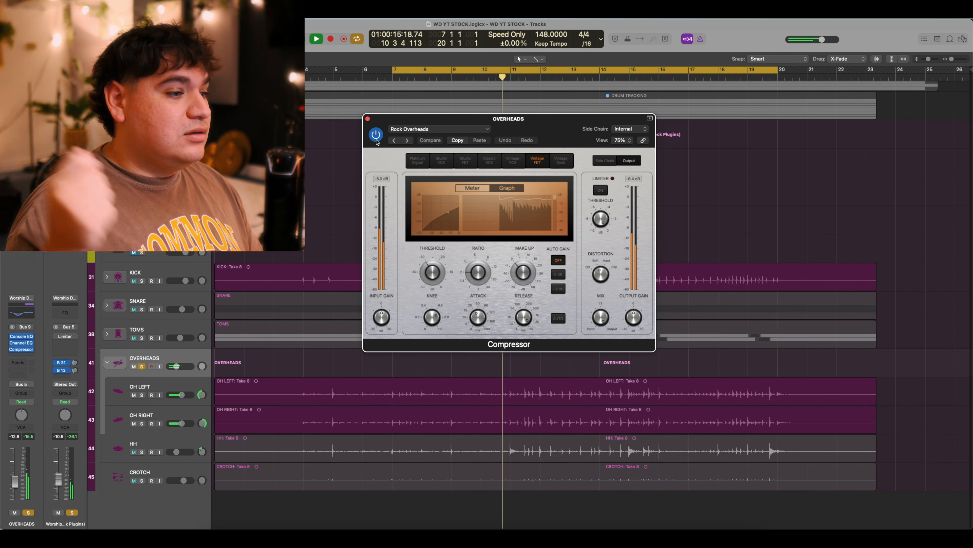
key("space")
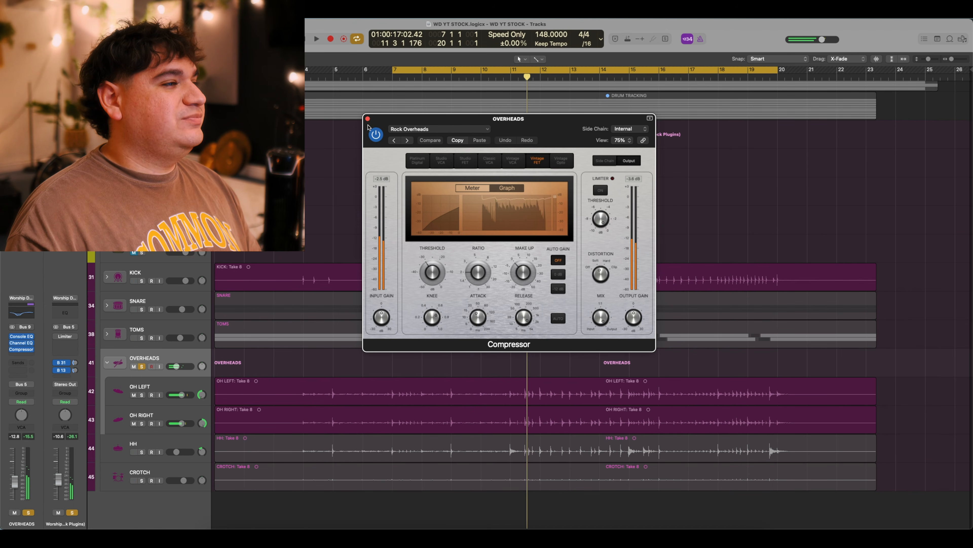
left_click(367, 119)
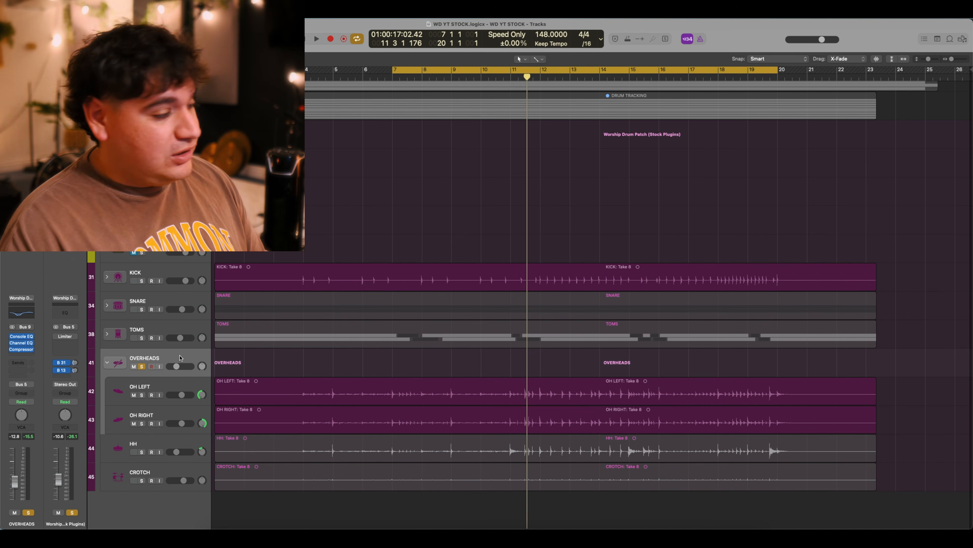
Unsolo OVERHEADS, play from the cycle start, and open the HH Channel EQ (414/795 Hz cuts, 7500 Hz boost).
left_click(141, 366)
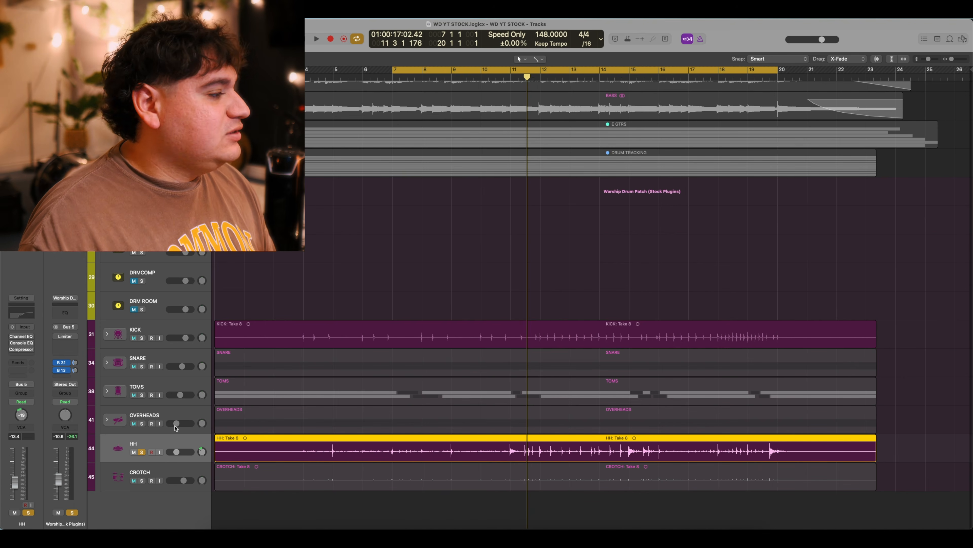
key("space")
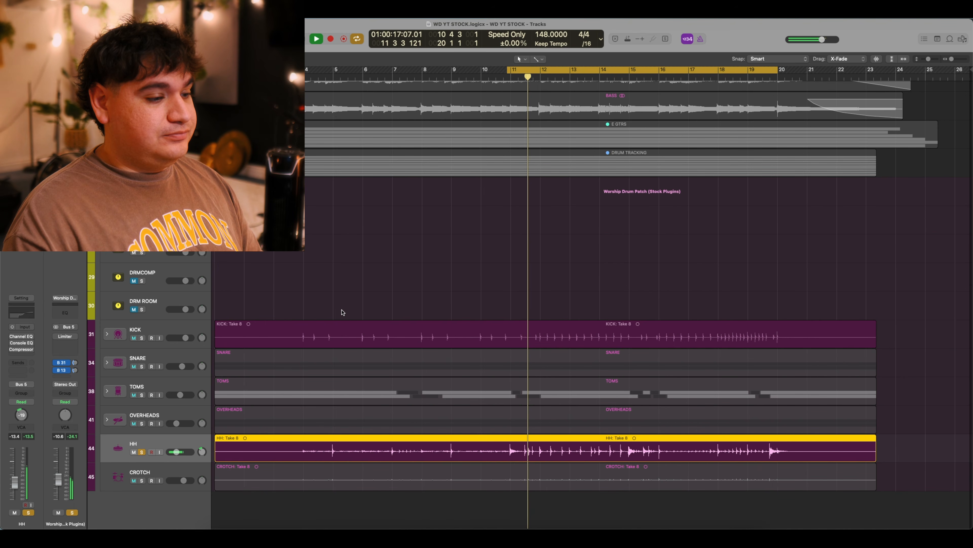
key("space")
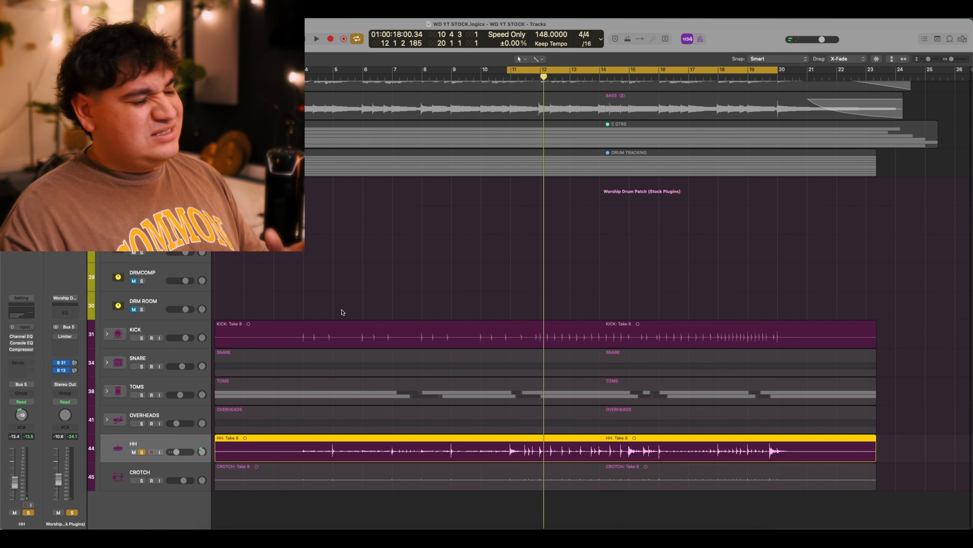
left_click(22, 337)
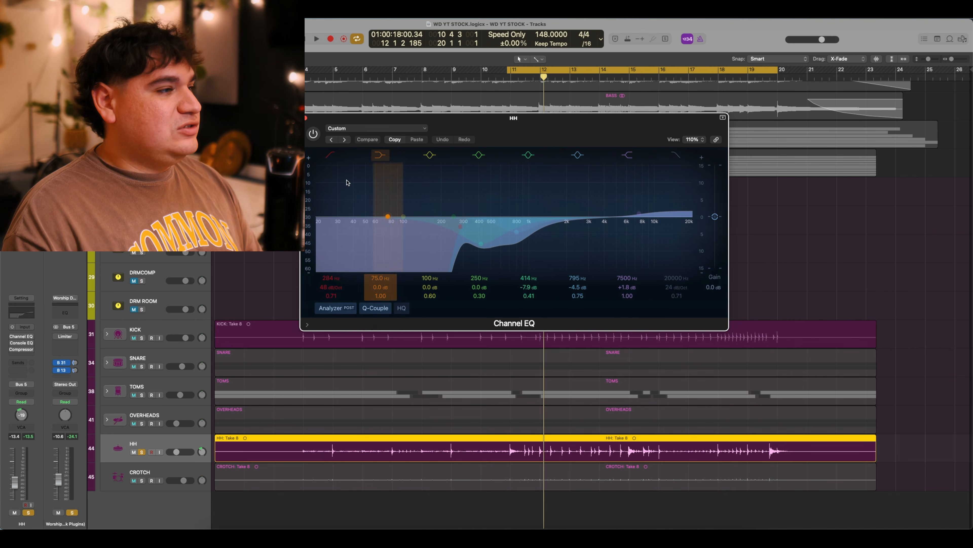
Bypass and re-enable the hi-hat Channel EQ, play back to compare, then close it.
left_click(314, 135)
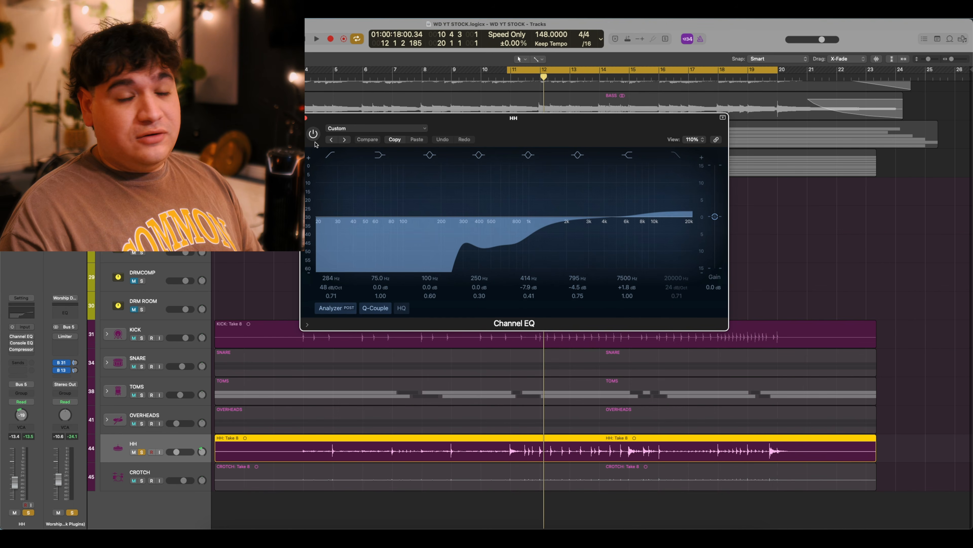
left_click(314, 134)
key("space")
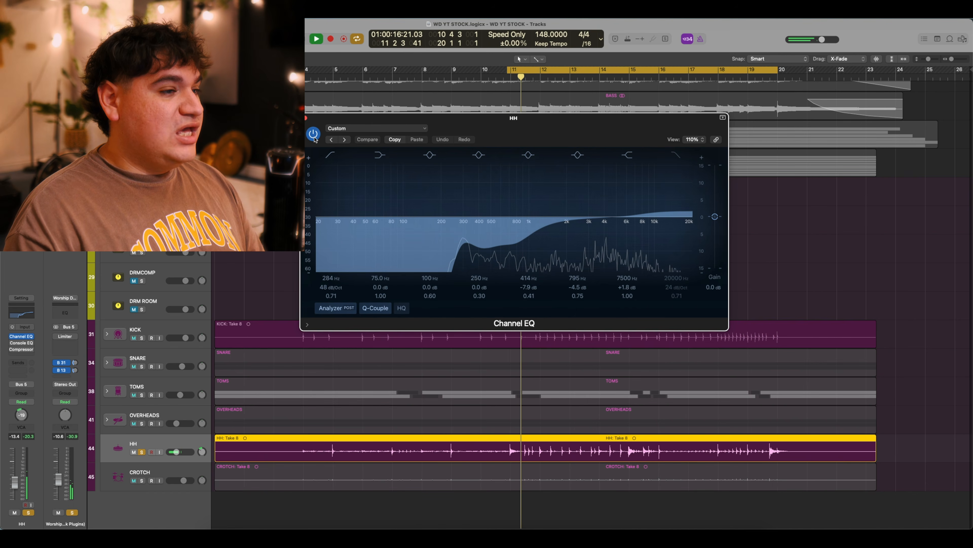
key("space")
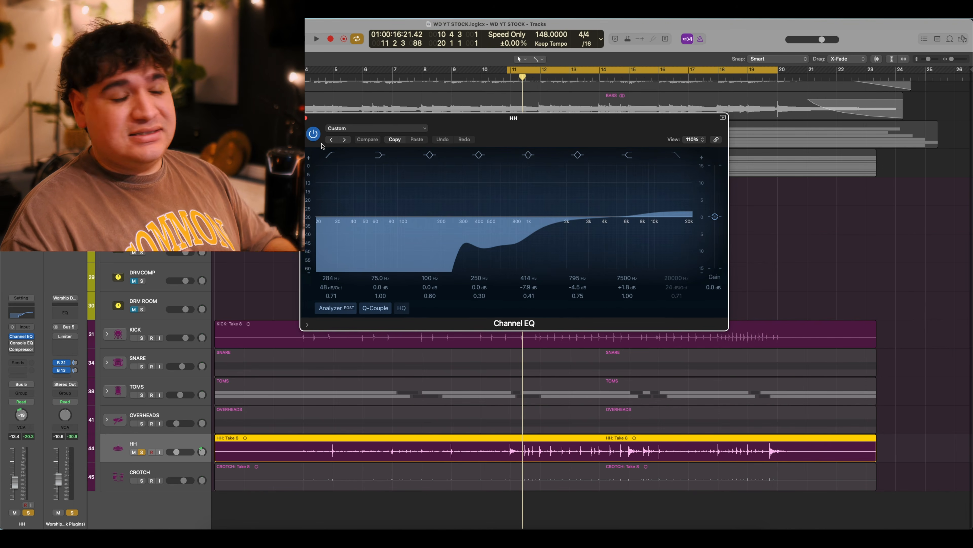
left_click(306, 118)
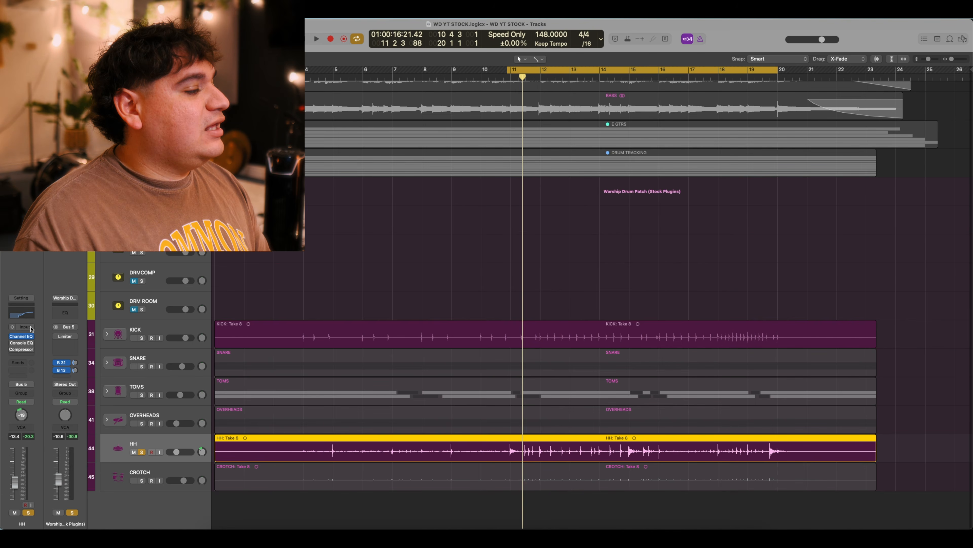
Open the hi-hat's Vintage Console EQ, move its window lower, and check its 2.8 dB high boost.
left_click(21, 342)
left_click_drag(557, 132, 585, 189)
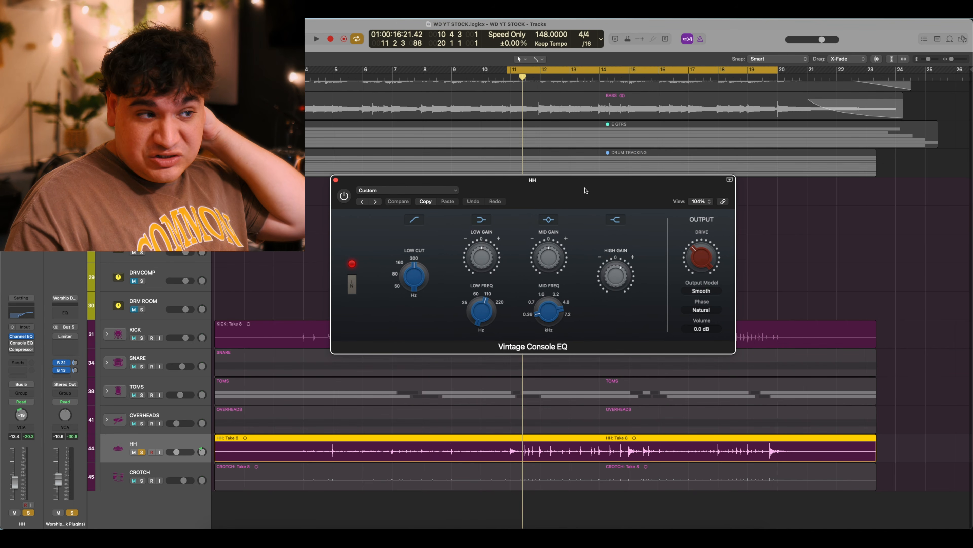
mouse_move(621, 269)
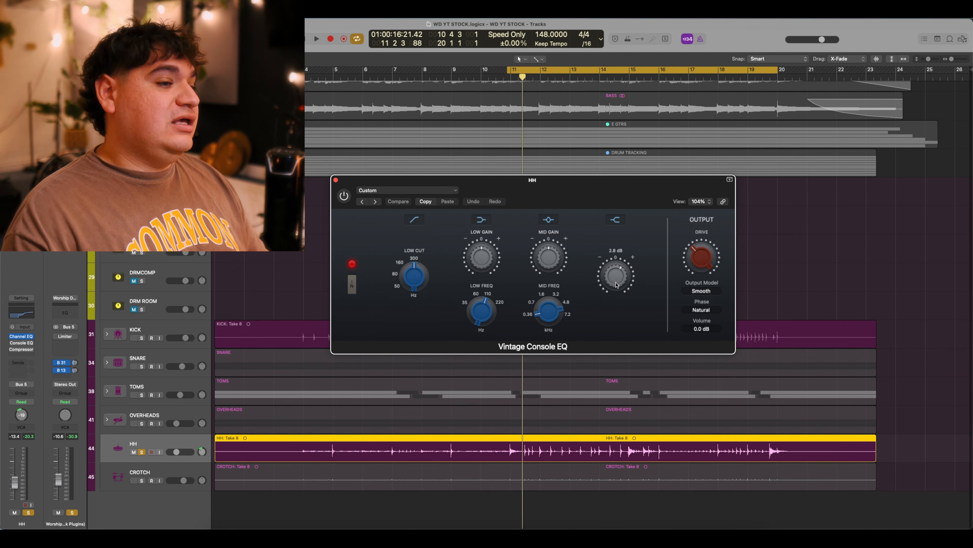
mouse_move(549, 253)
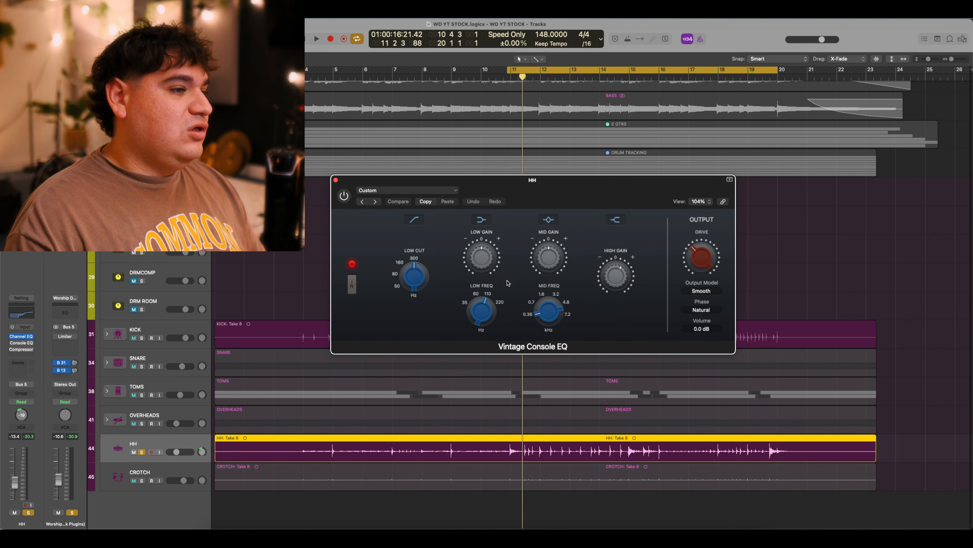
mouse_move(482, 254)
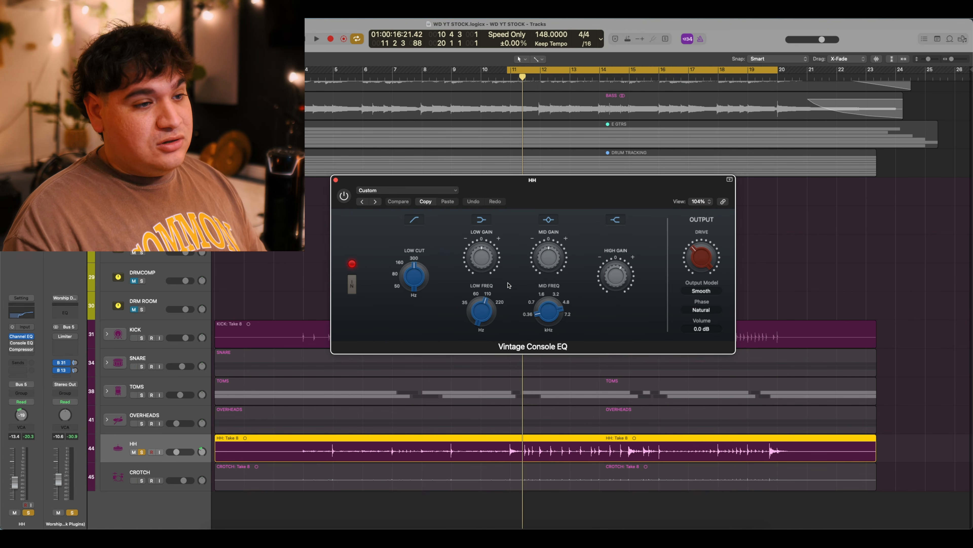
mouse_move(621, 293)
mouse_move(698, 255)
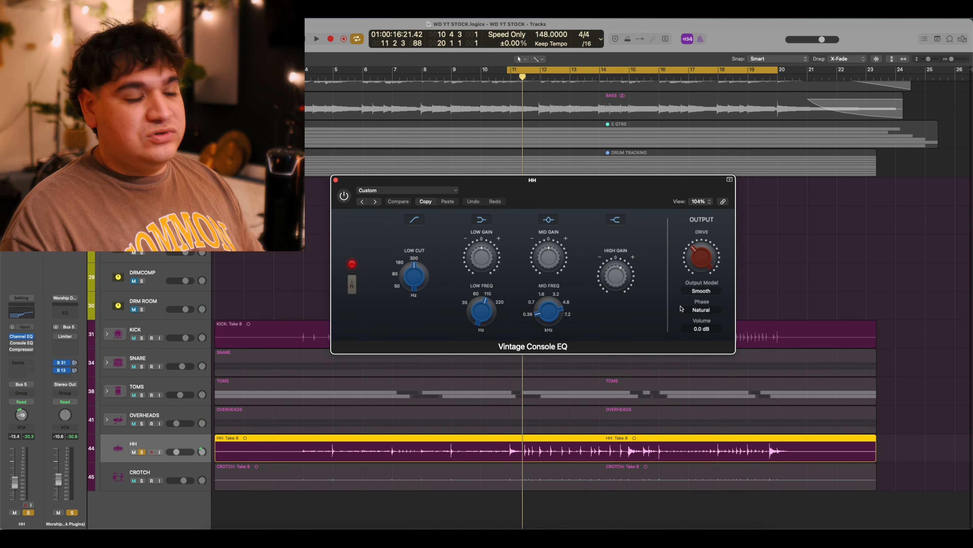
Audition the hi-hat with the Vintage Console EQ off, then switched back on.
key("space")
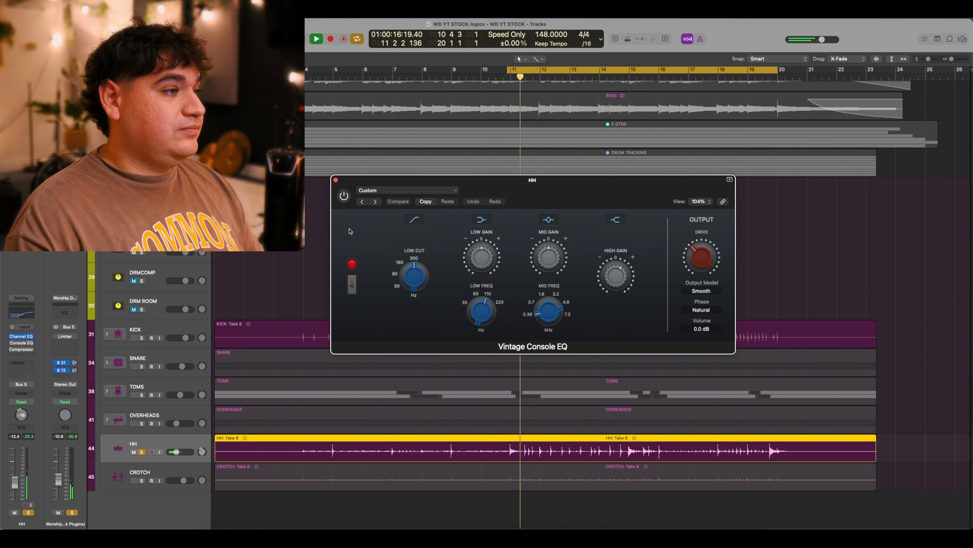
key("space")
left_click(343, 196)
key("space")
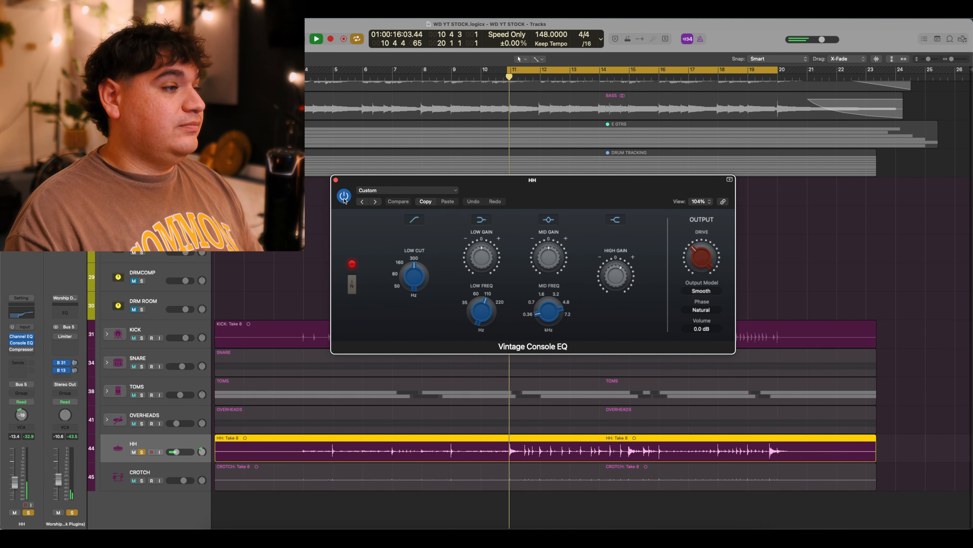
key("space")
key("space")
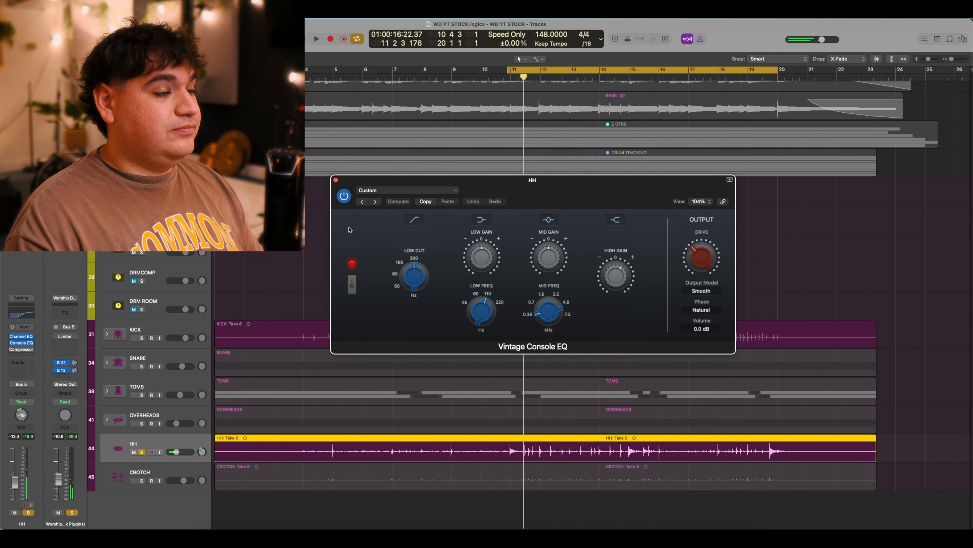
key("space")
Close the Console EQ, open the hi-hat's Rock Overheads compressor, and show its gain-reduction graph.
left_click(336, 180)
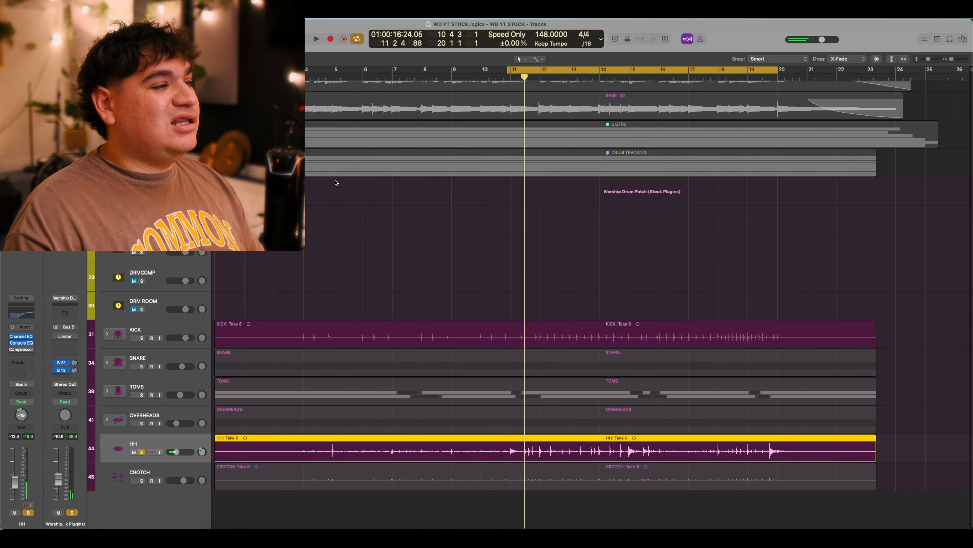
left_click(21, 349)
left_click_drag(491, 133, 573, 153)
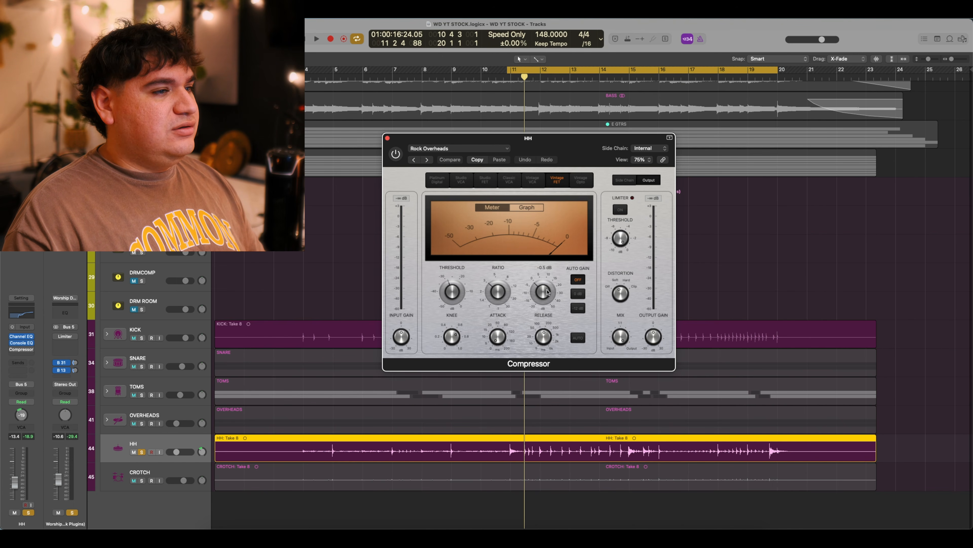
left_click(527, 207)
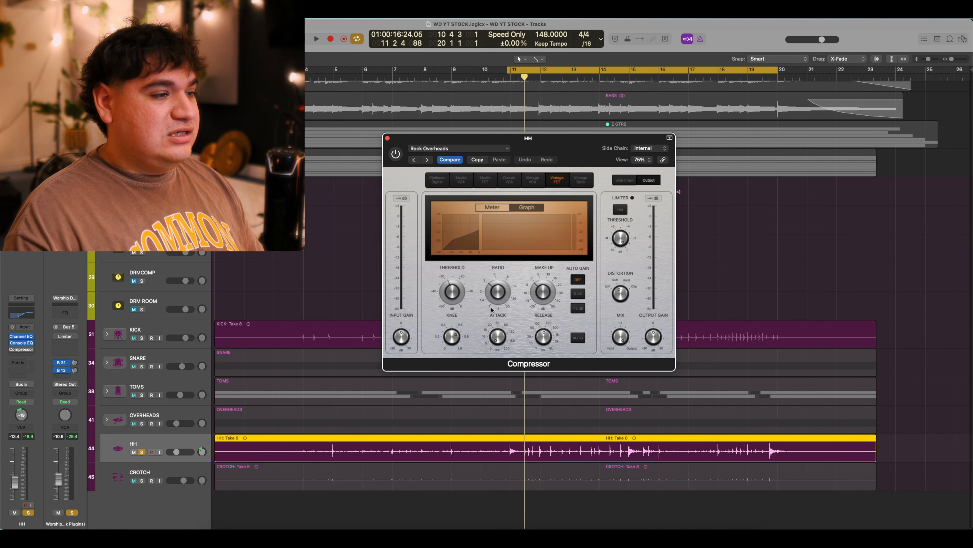
mouse_move(489, 287)
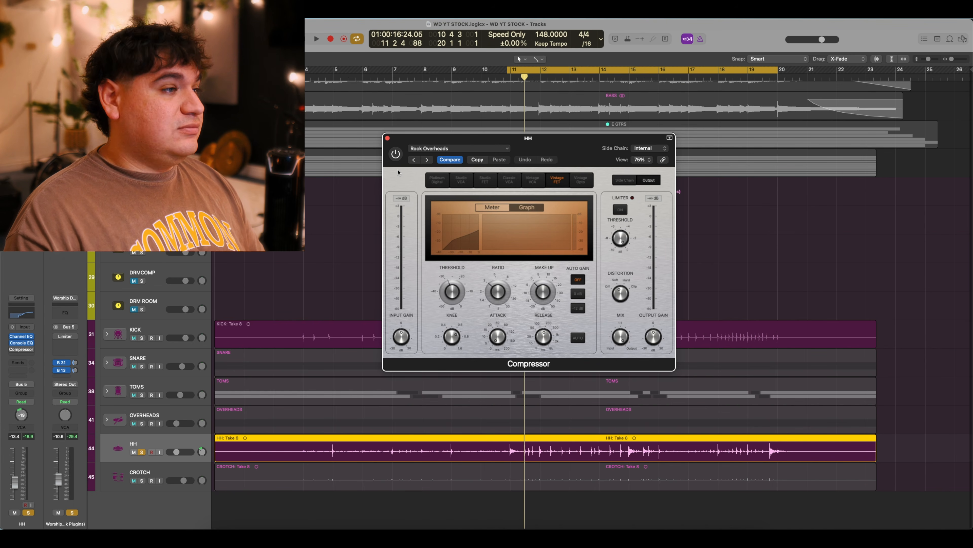
Switch on the hi-hat compressor during playback, then close its window.
key("space")
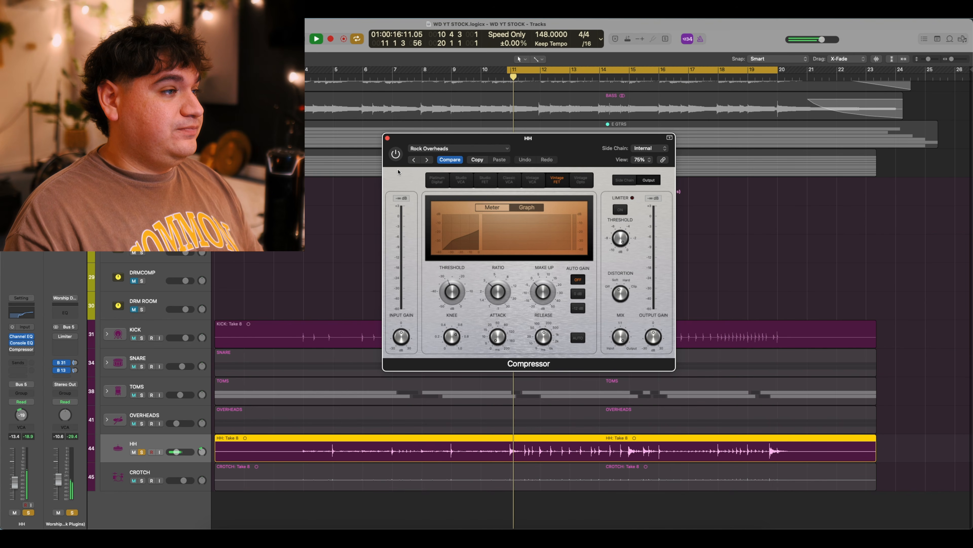
left_click(395, 153)
key("space")
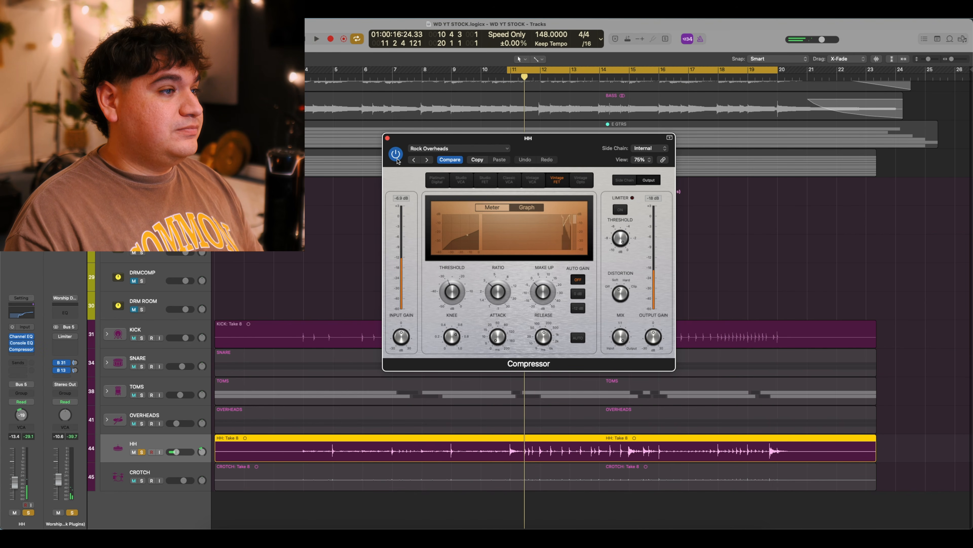
key("space")
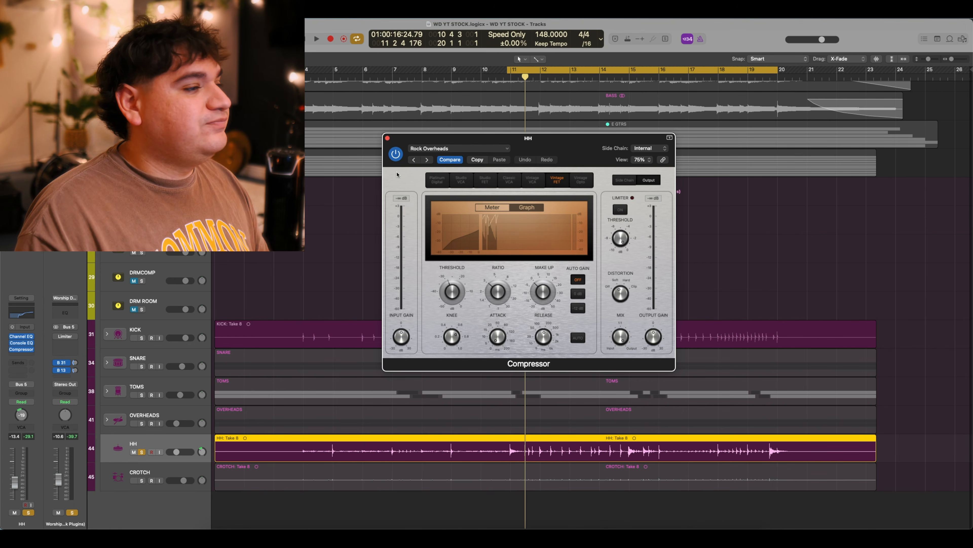
left_click(387, 137)
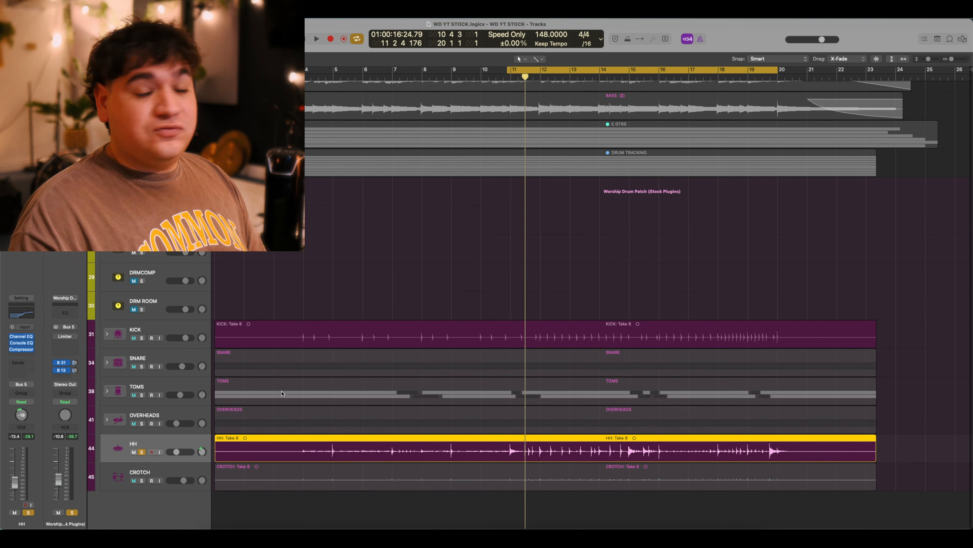
Unsolo HH, then select and solo the CROTCH track and play it on its own.
left_click(141, 452)
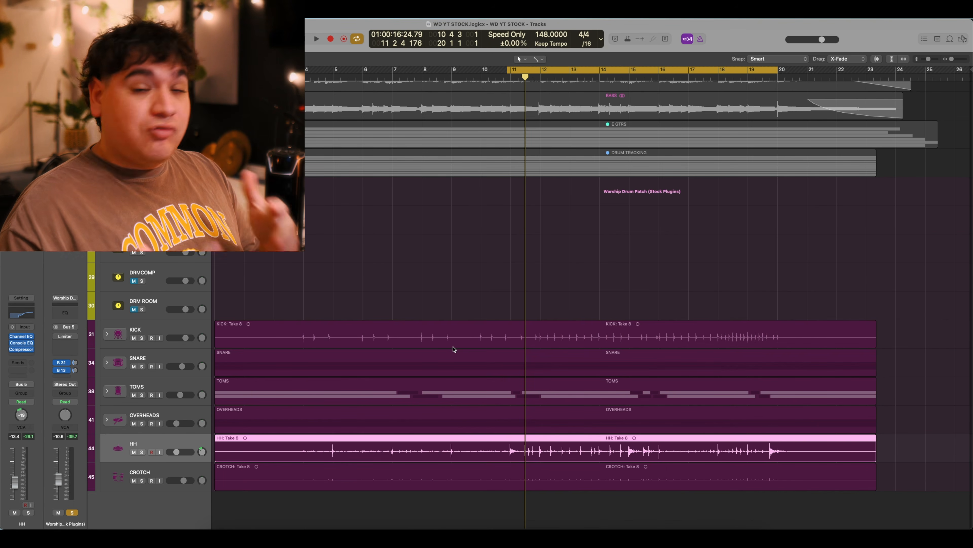
left_click(171, 469)
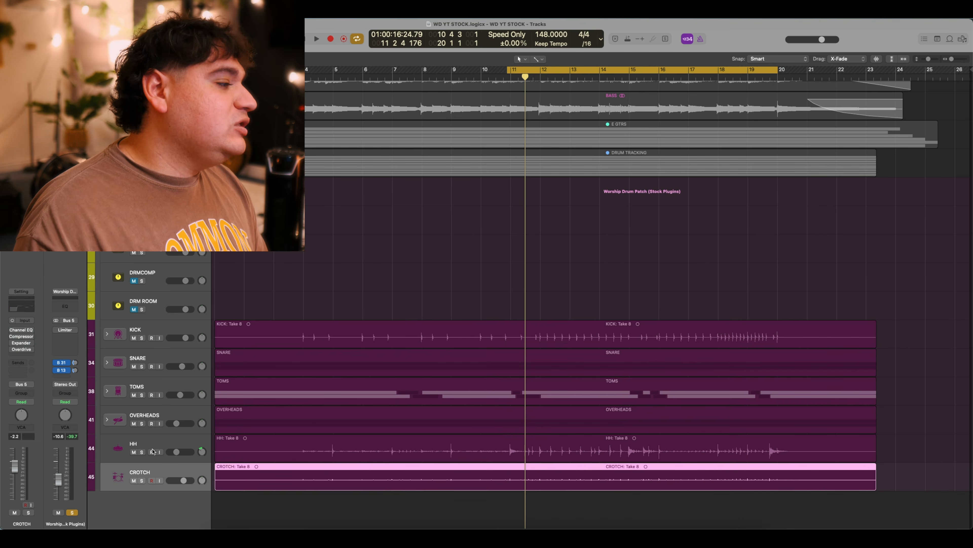
left_click(141, 480)
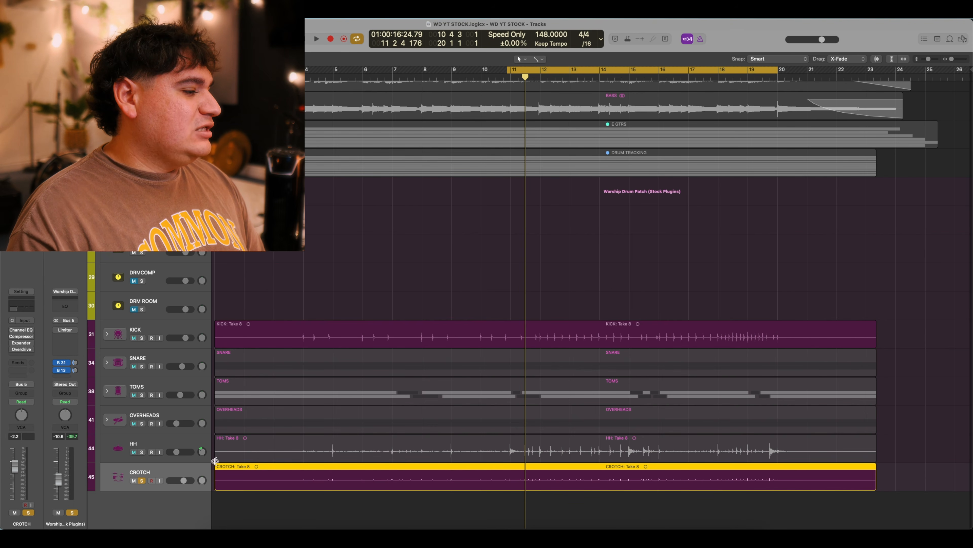
key("space")
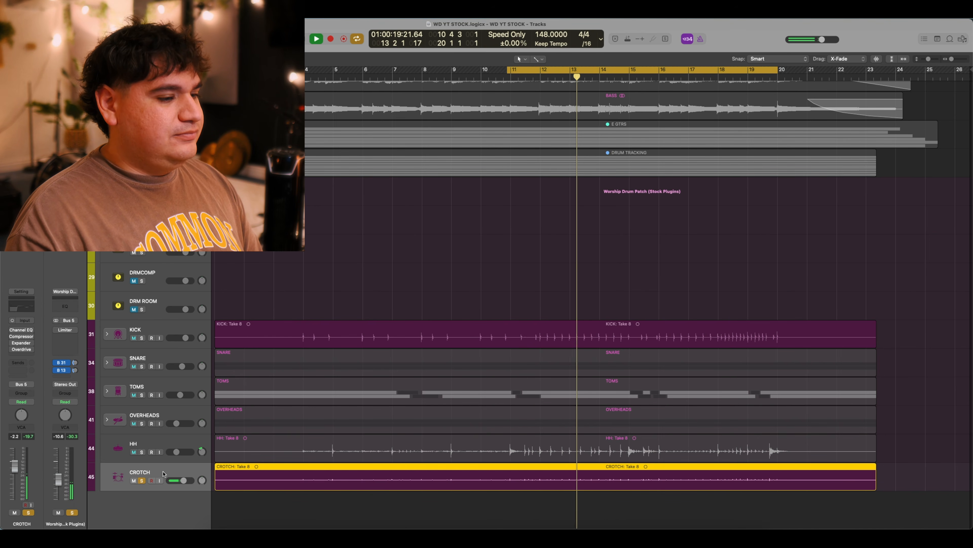
key("space")
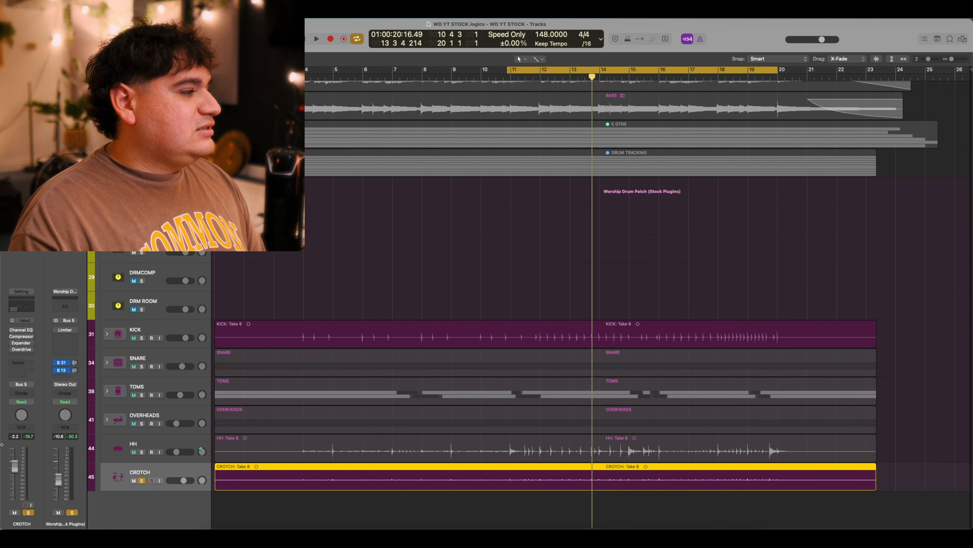
left_click(21, 329)
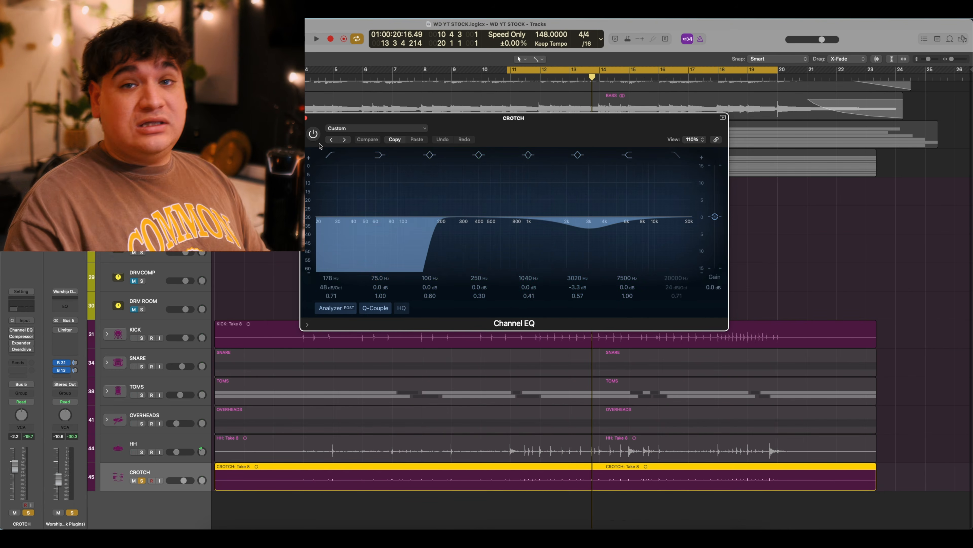
Enable the CROTCH Channel EQ (178 Hz high-pass, −3.3 dB at 3020 Hz), compare playback, and close it.
key("space")
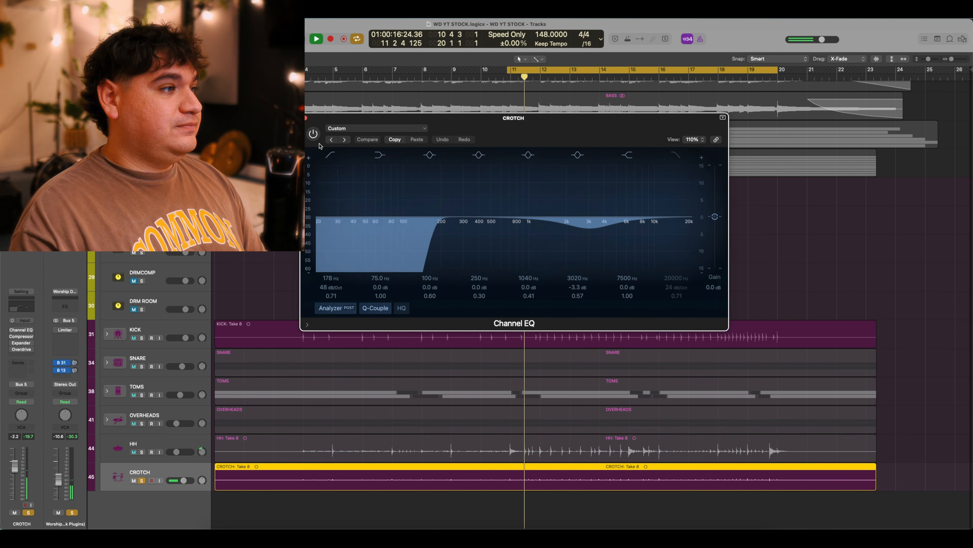
key("space")
left_click(314, 140)
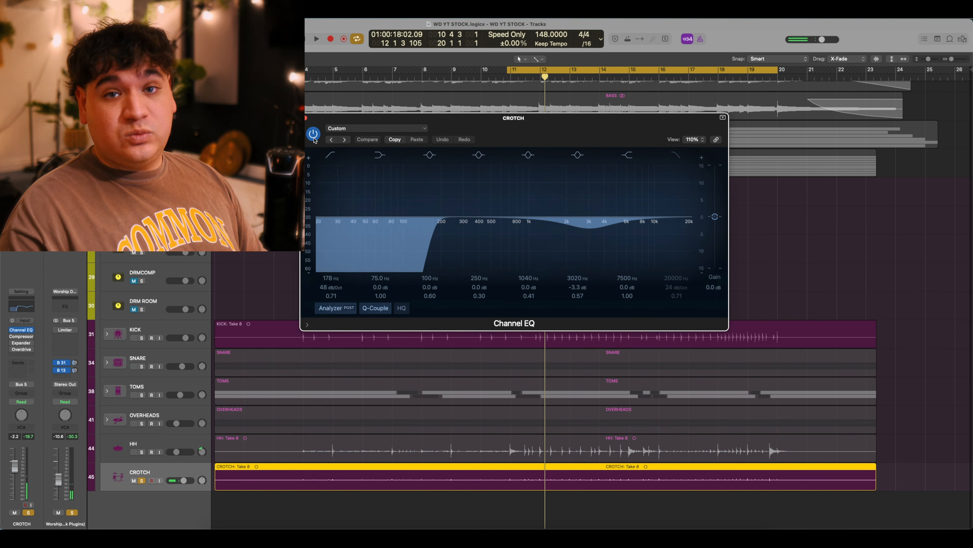
key("space")
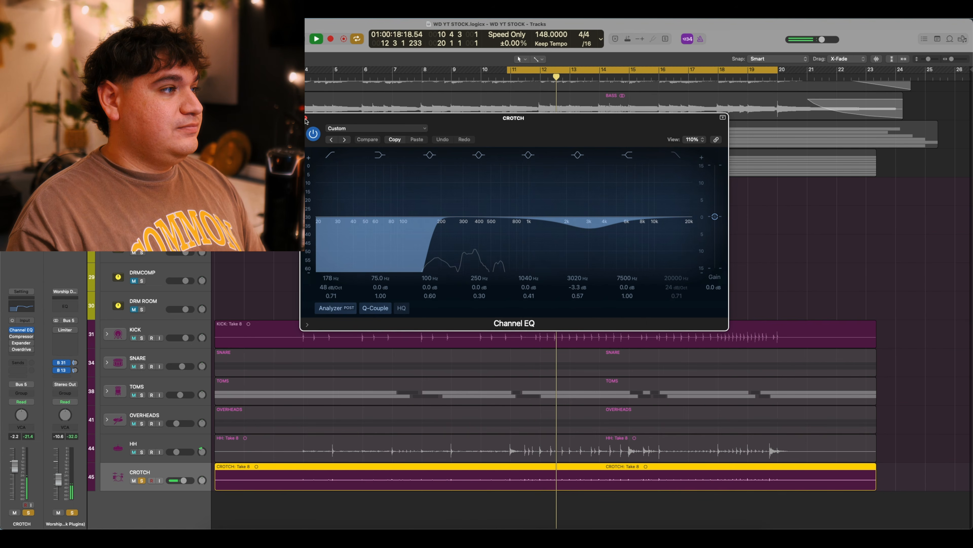
key("space")
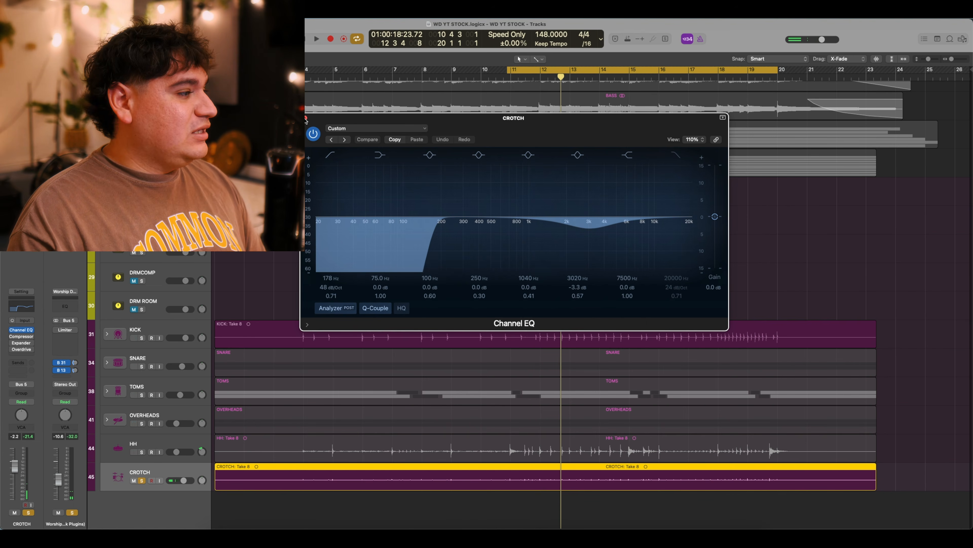
left_click(305, 118)
Audition CROTCH's Vintage FET Drum Room compressor in graph view and switch it on.
left_click(24, 337)
left_click_drag(482, 128, 542, 138)
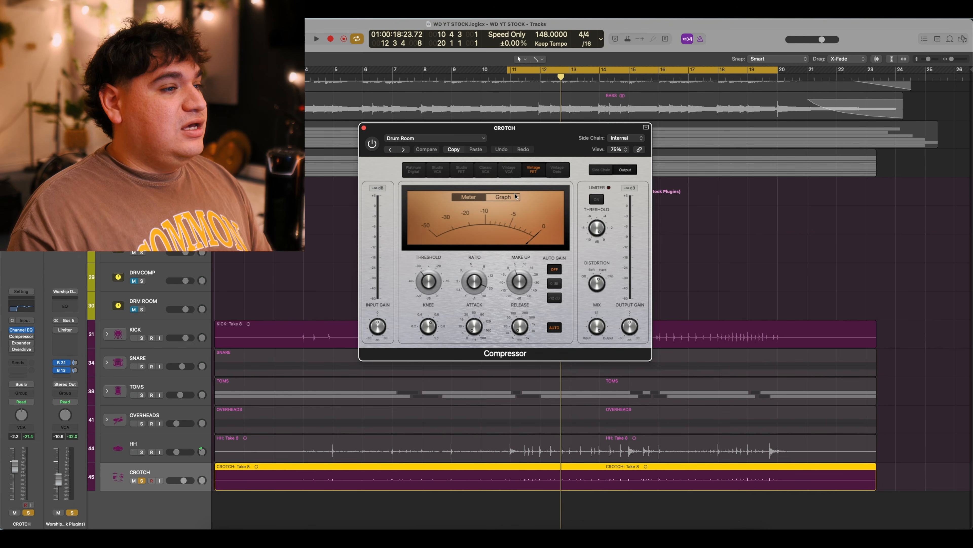
left_click(503, 197)
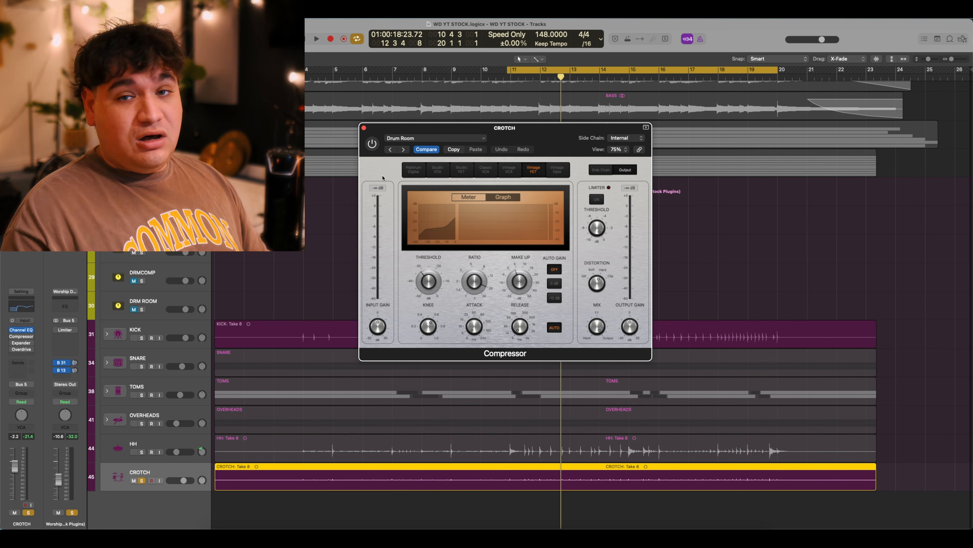
key("space")
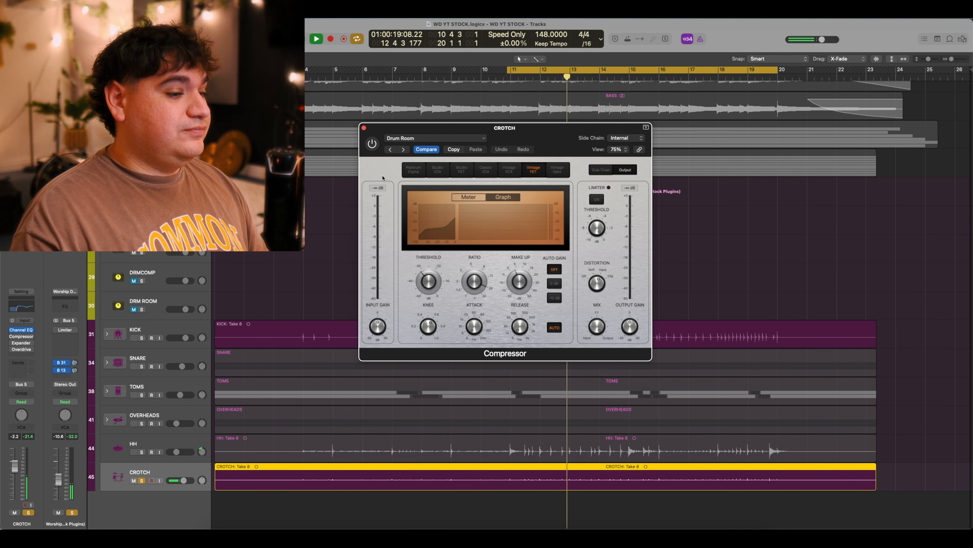
key("space")
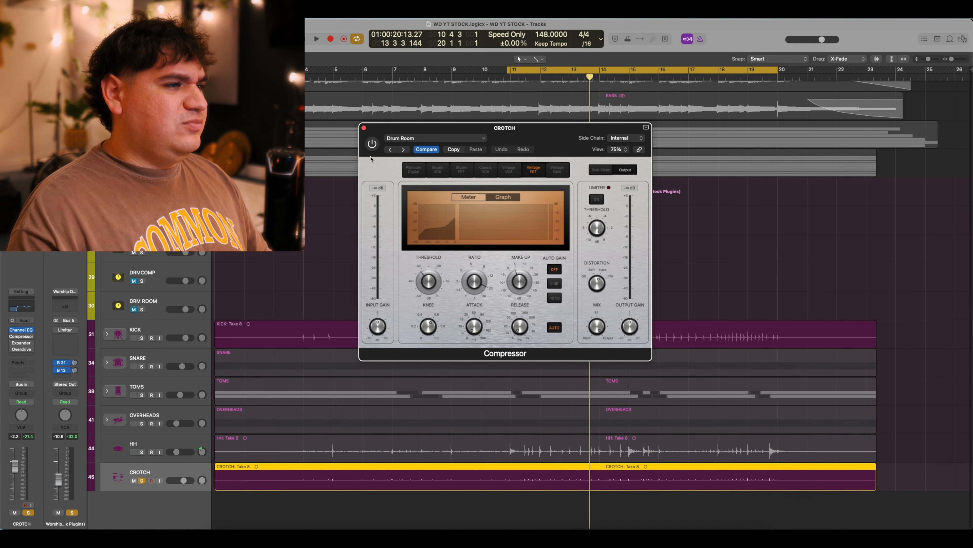
left_click(372, 144)
key("space")
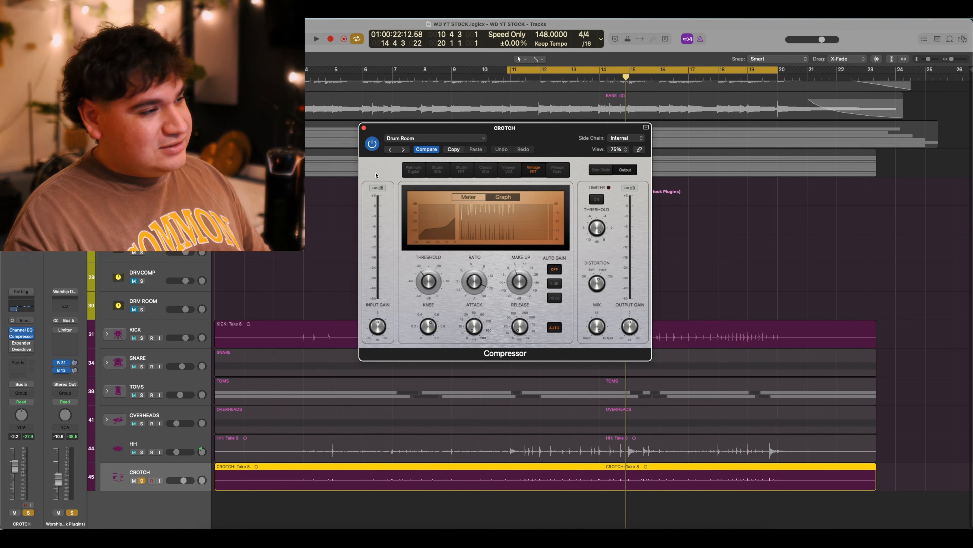
Close the compressor and enable CROTCH's More Punch expander (−30 dB threshold, 0.60 ratio) after auditioning it.
left_click(364, 128)
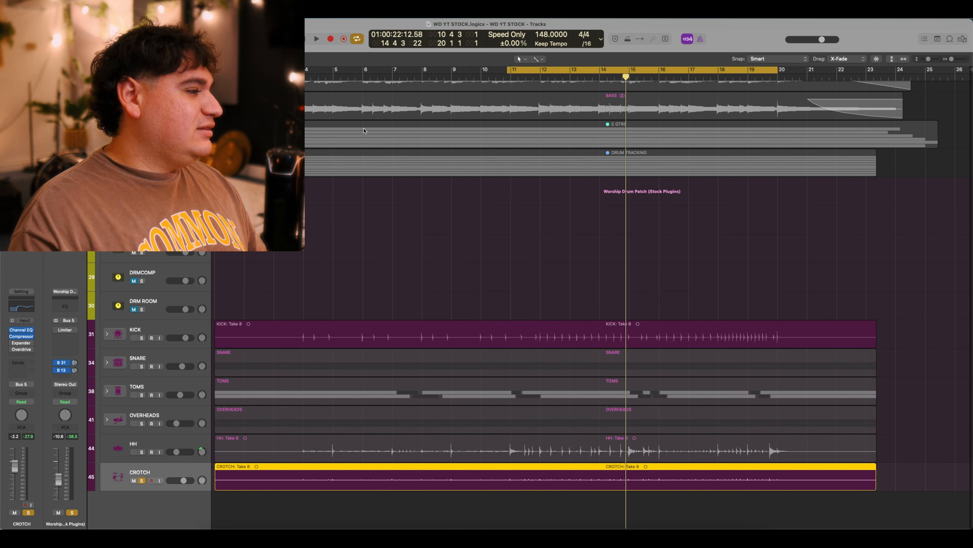
left_click(20, 344)
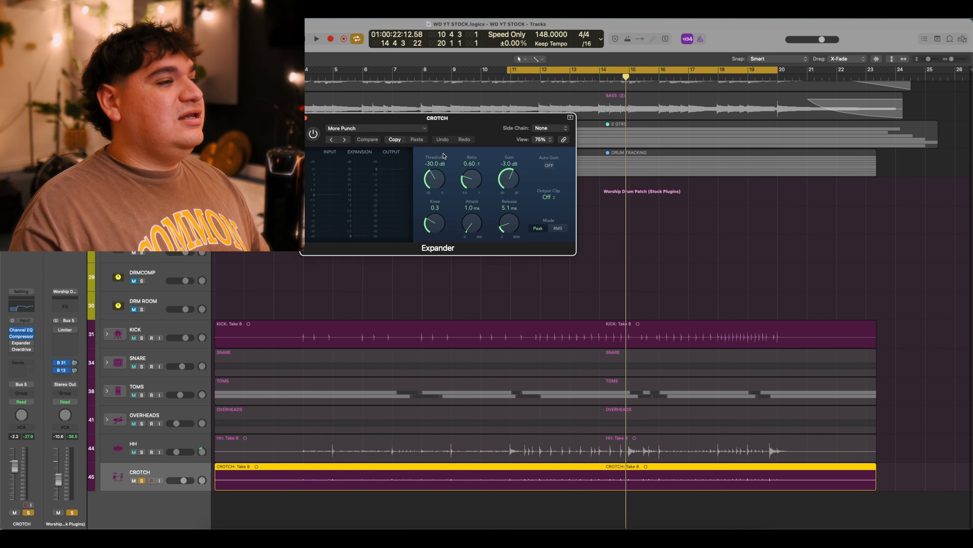
left_click_drag(479, 129, 516, 187)
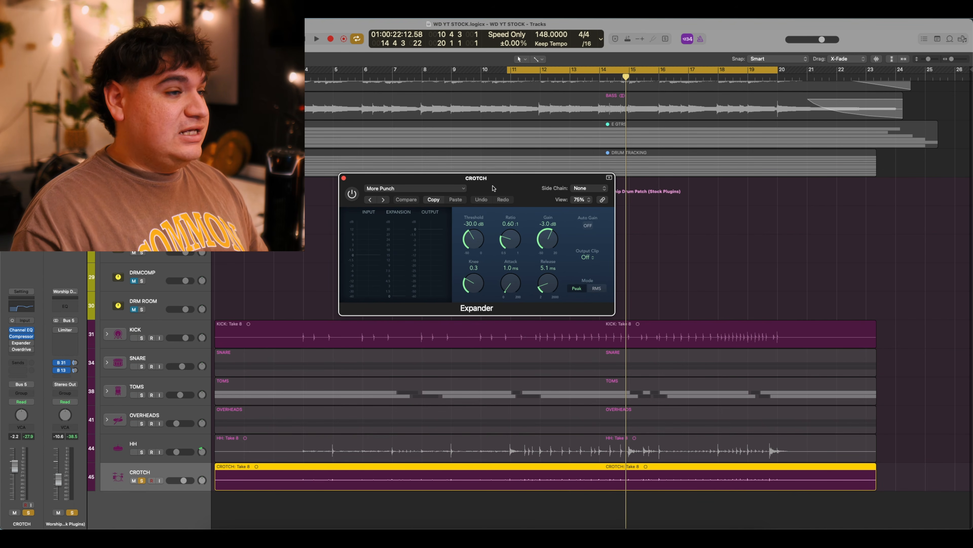
left_click_drag(502, 189, 506, 188)
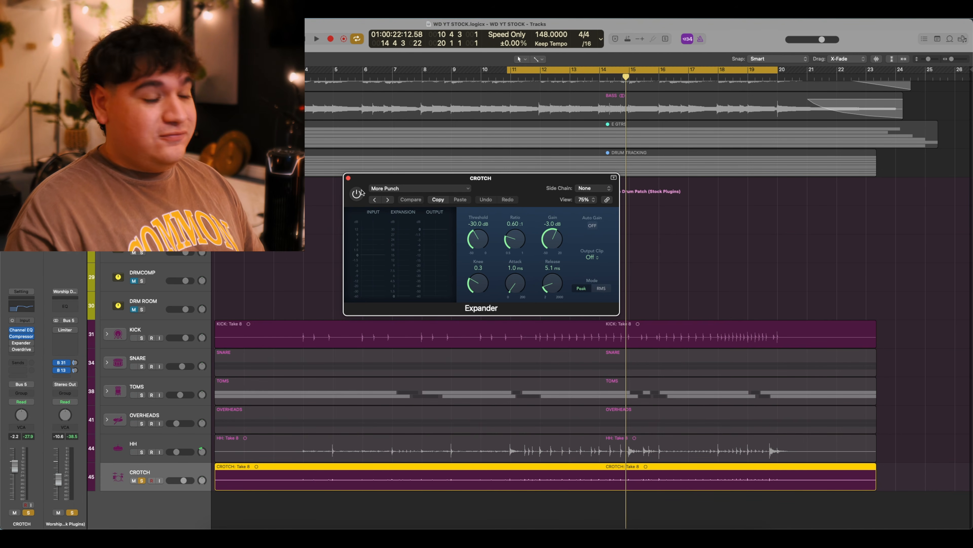
key("space")
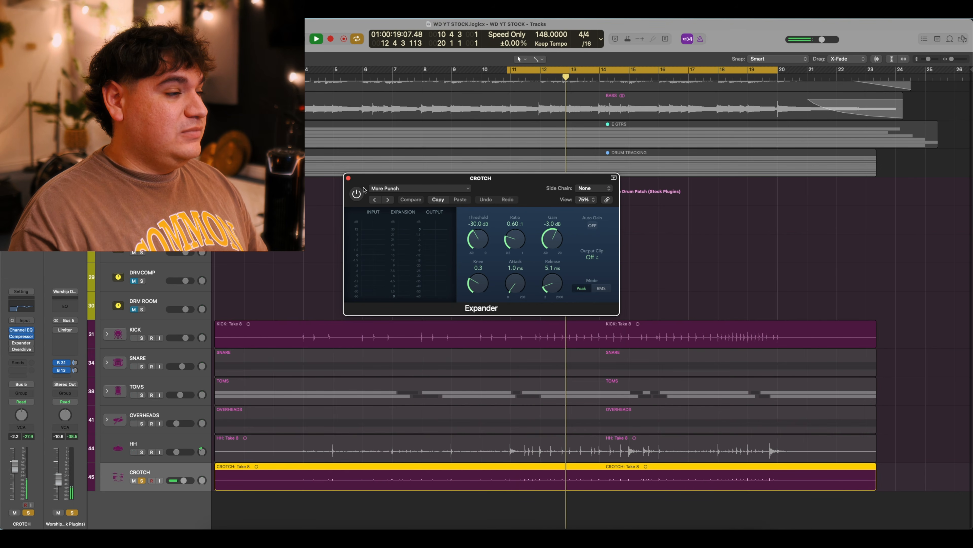
key("space")
left_click(353, 200)
key("space")
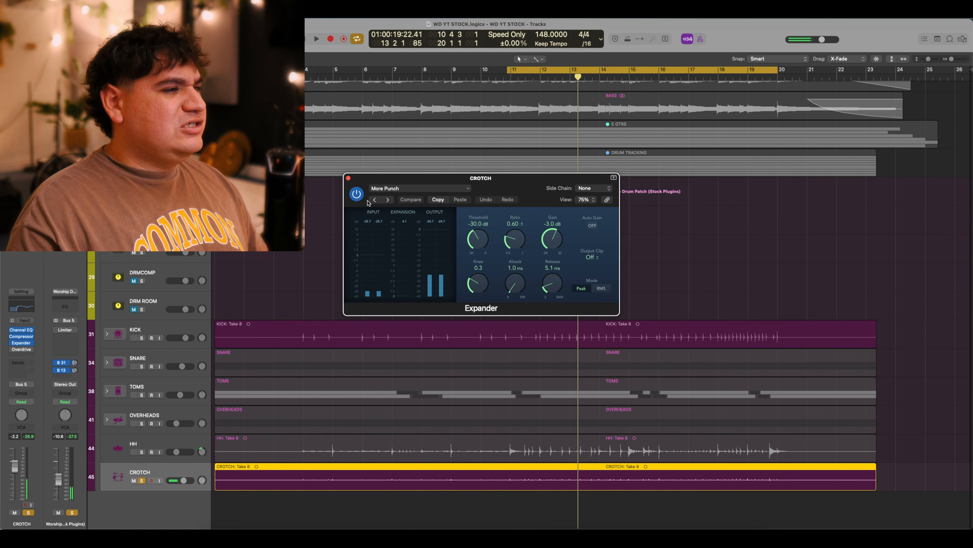
key("space")
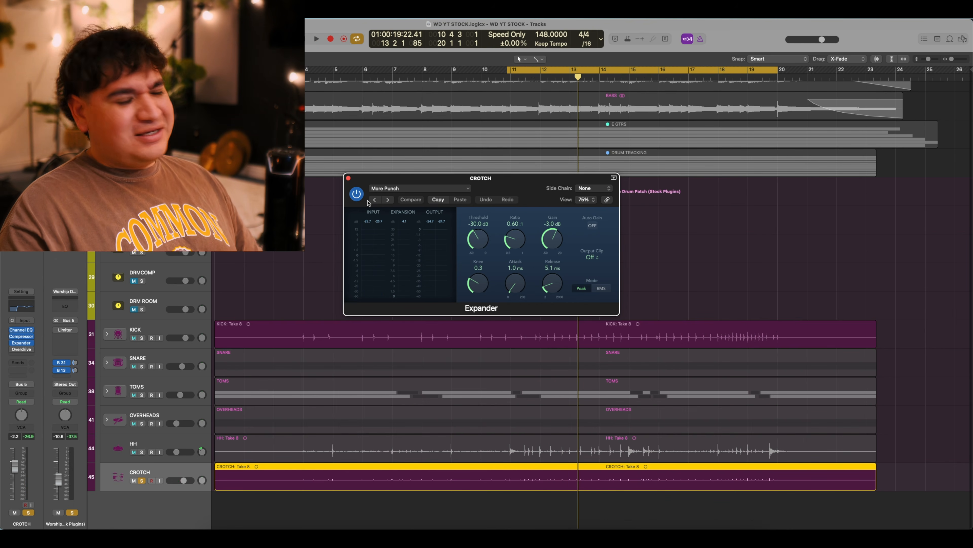
left_click(348, 178)
Audition CROTCH with its Clear Drive overdrive (24 dB drive, 6300 Hz tone) bypassed.
left_click(21, 350)
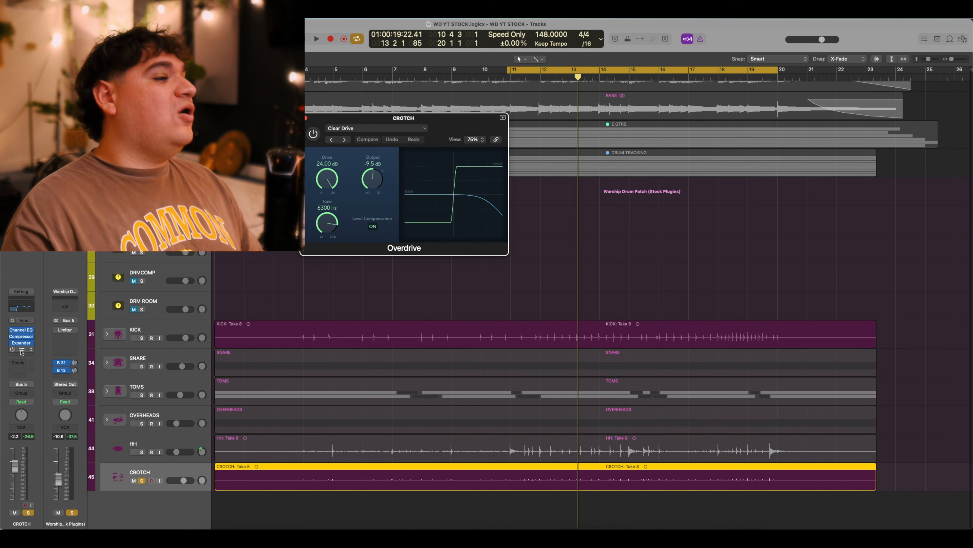
left_click_drag(450, 130, 537, 193)
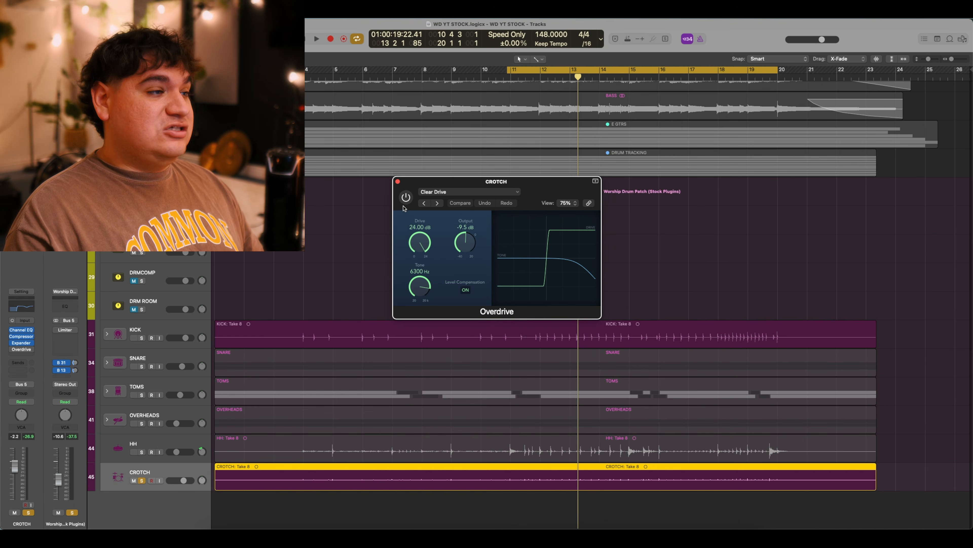
left_click(405, 203)
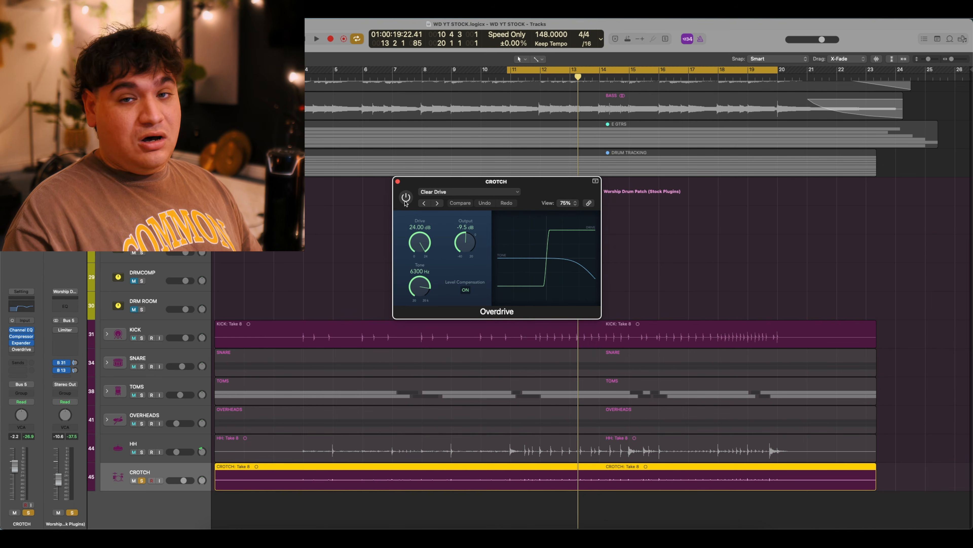
key("space")
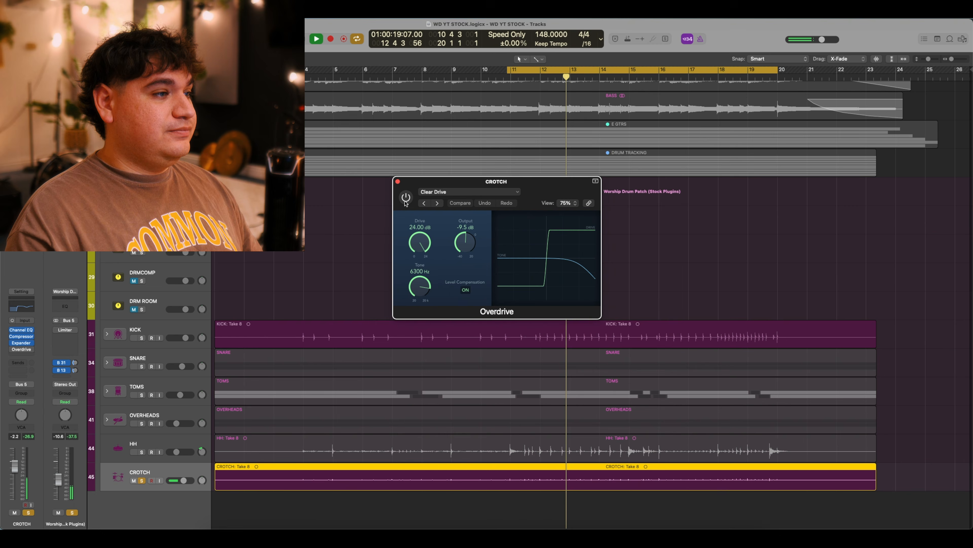
key("space")
Re-enable the overdrive, play it back, close it, and take CROTCH out of solo.
left_click(406, 197)
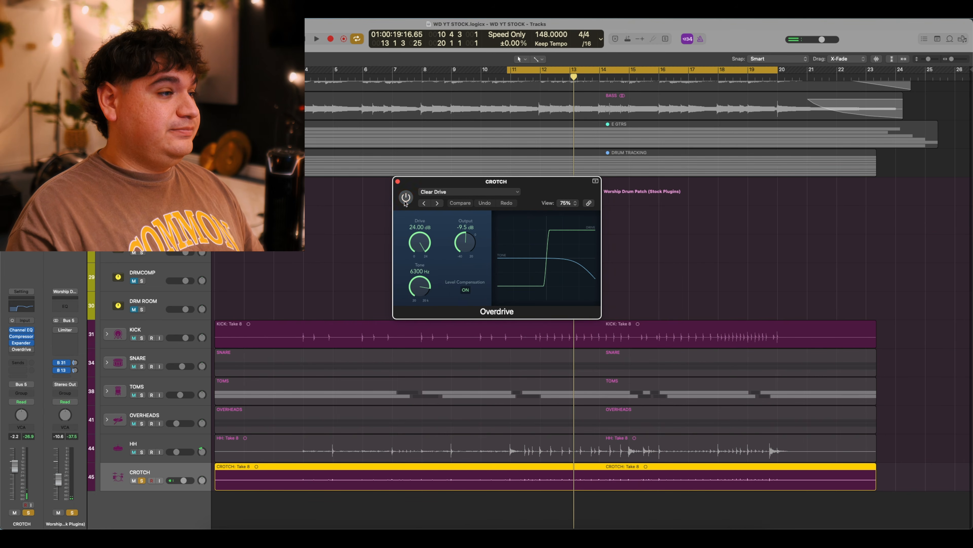
key("space")
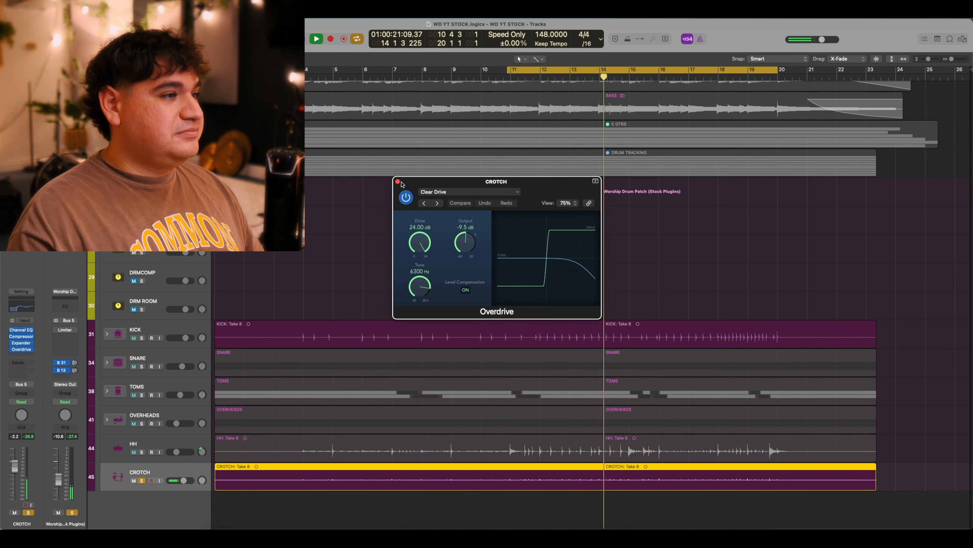
key("space")
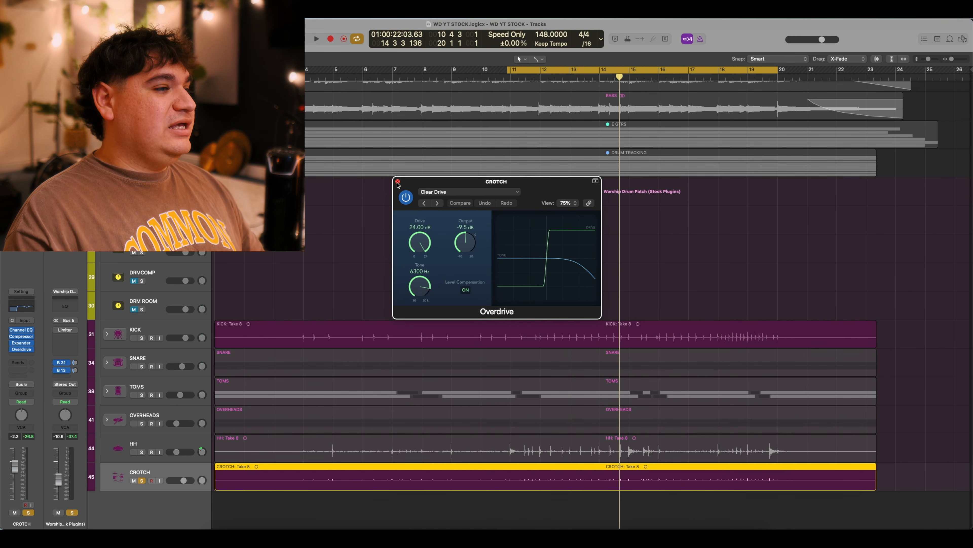
left_click(398, 181)
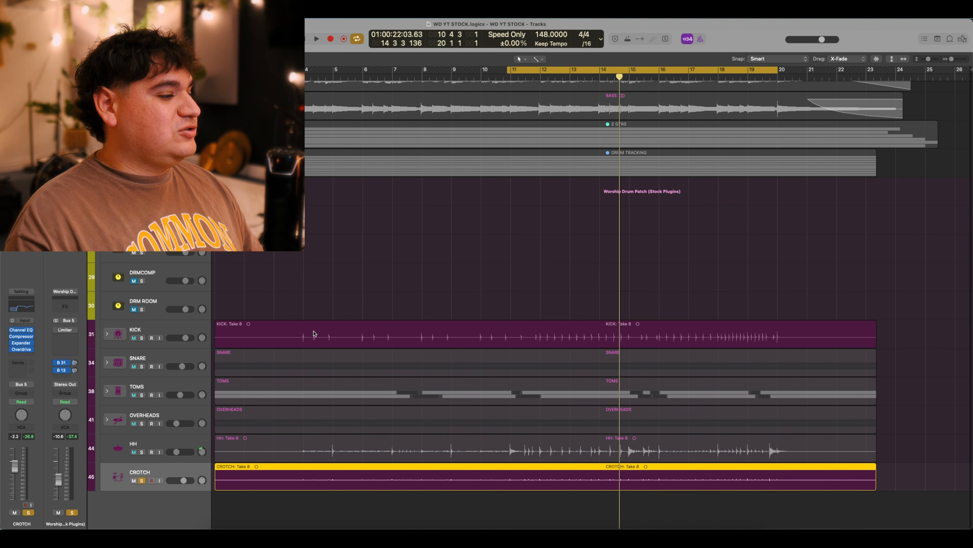
left_click(141, 480)
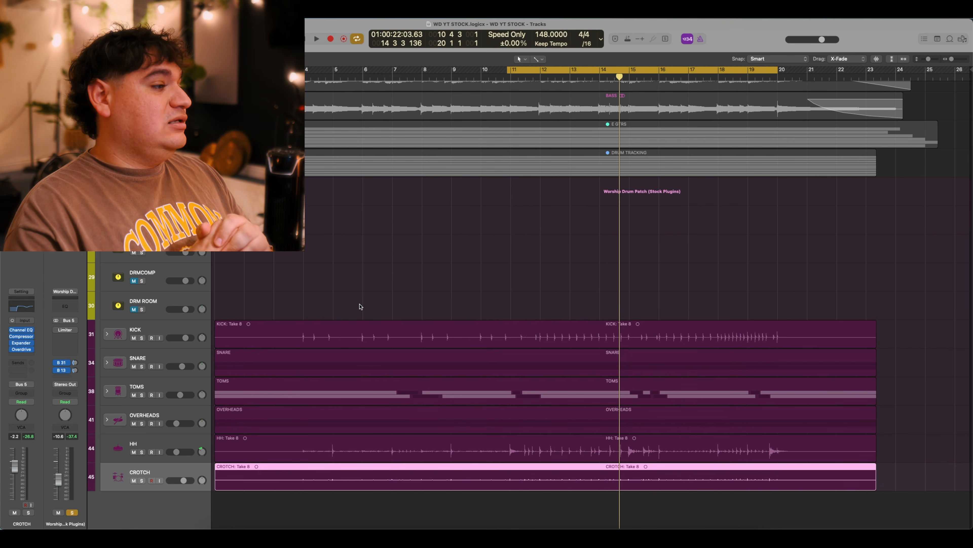
left_click(150, 188)
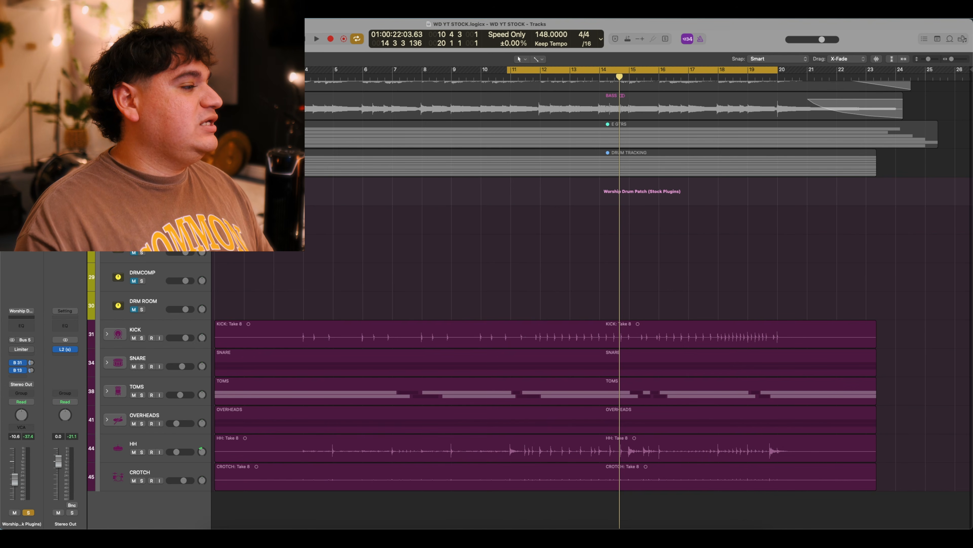
mouse_move(12, 350)
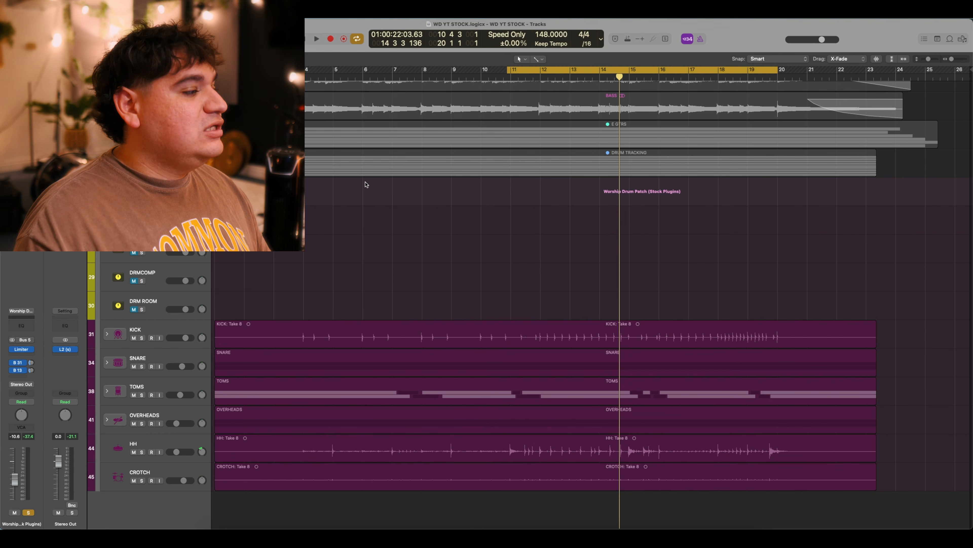
left_click(21, 349)
left_click_drag(490, 130, 523, 158)
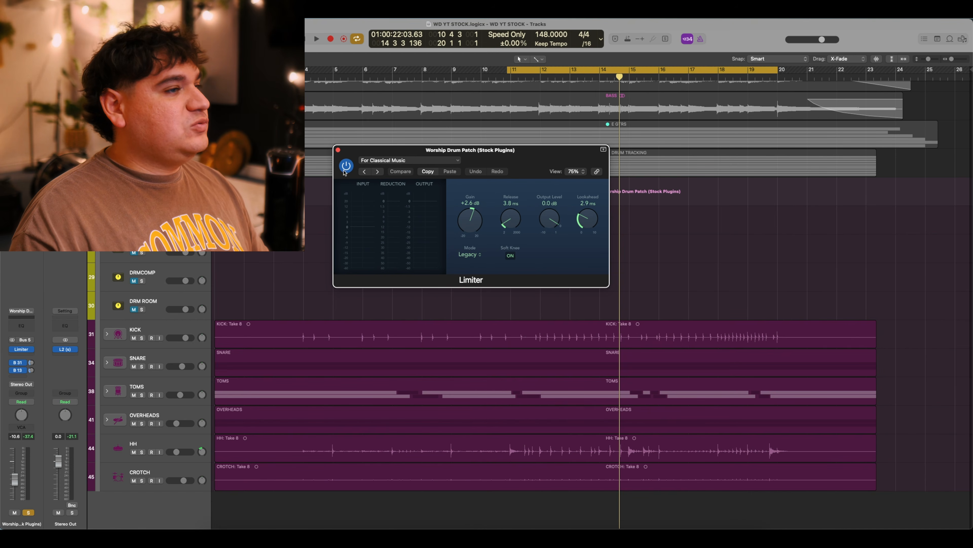
left_click(346, 168)
key("space")
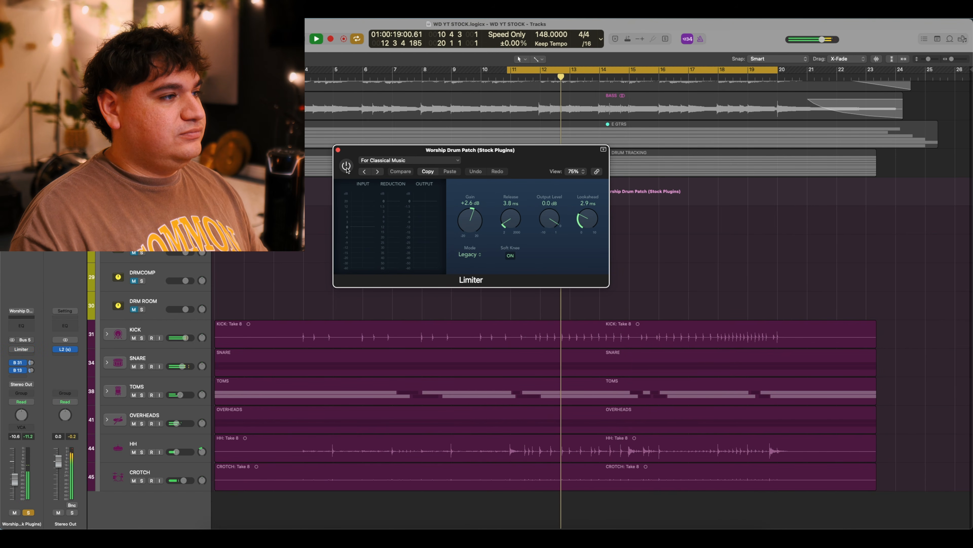
key("space")
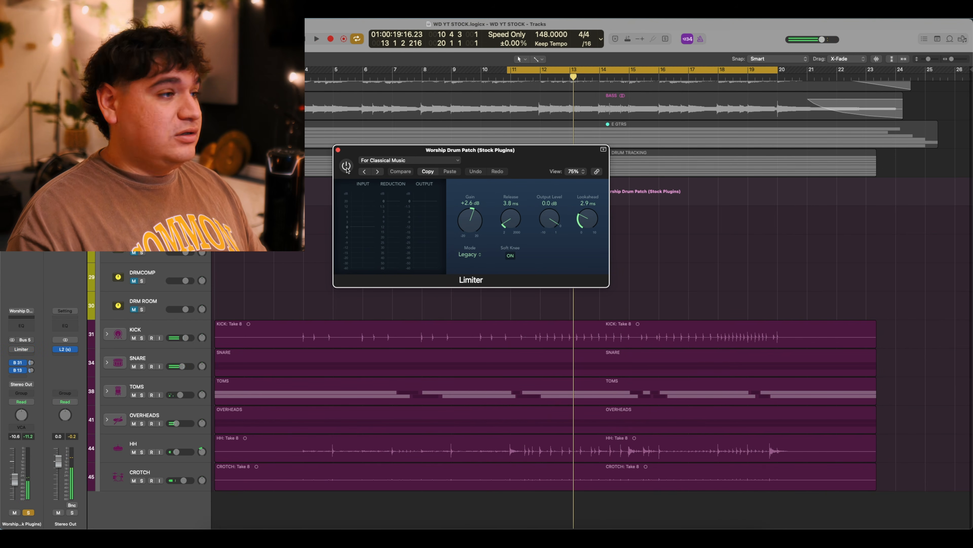
left_click(346, 167)
key("space")
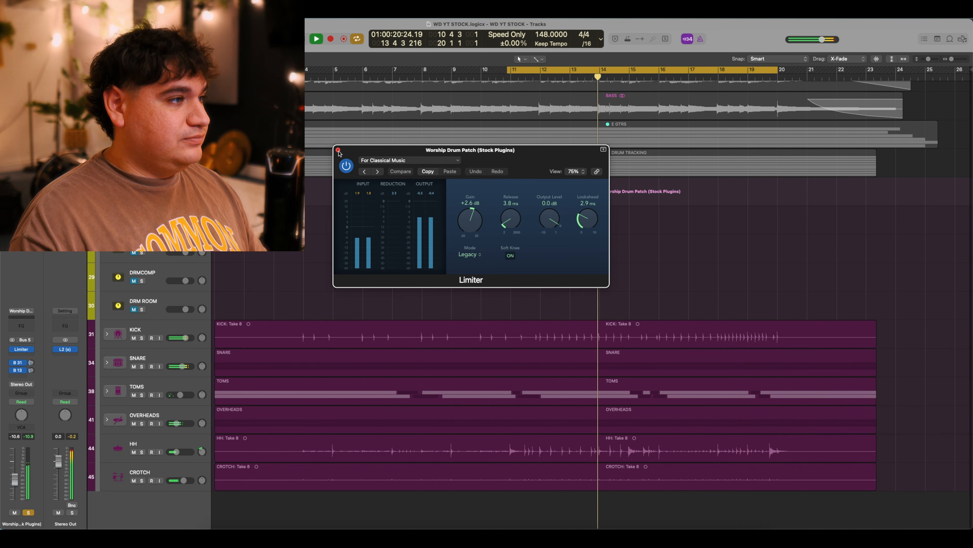
key("space")
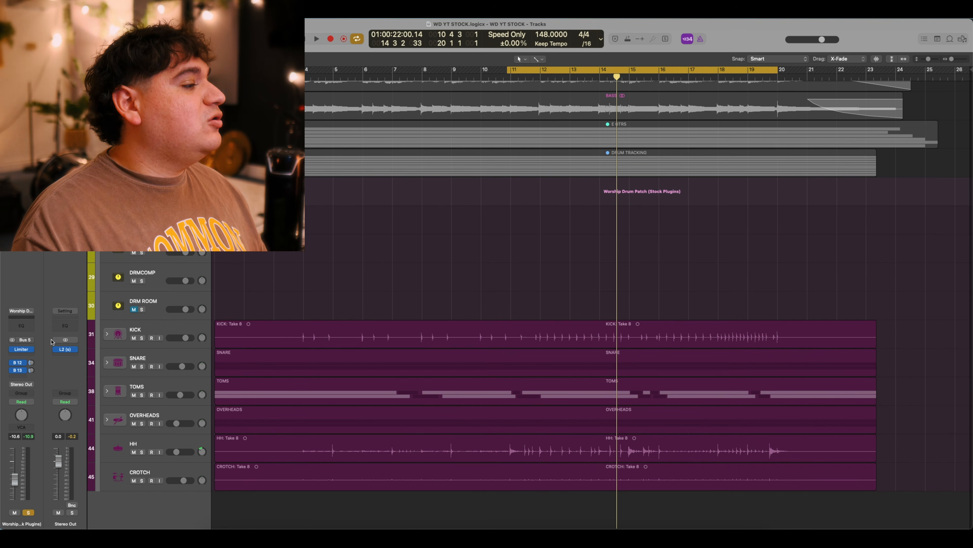
left_click(152, 288)
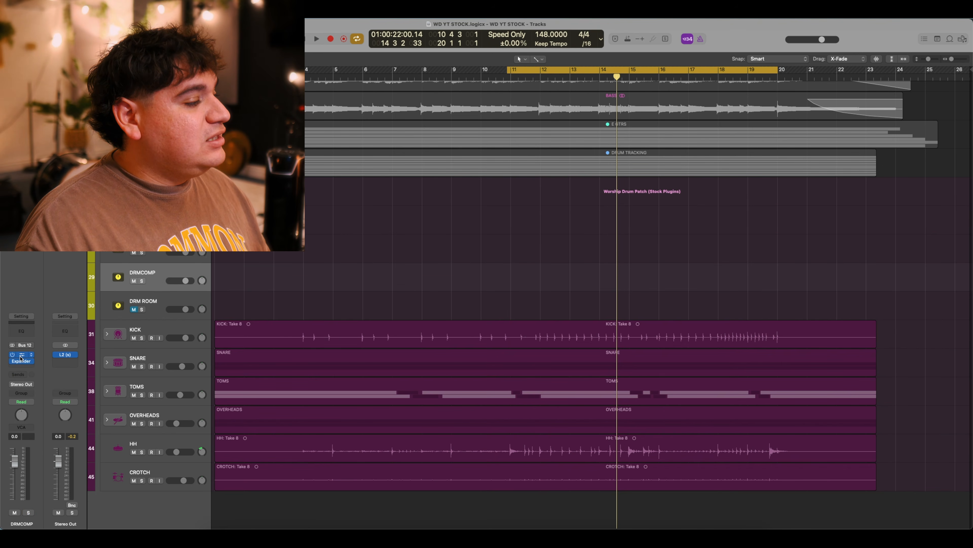
left_click(21, 356)
left_click_drag(494, 130, 547, 131)
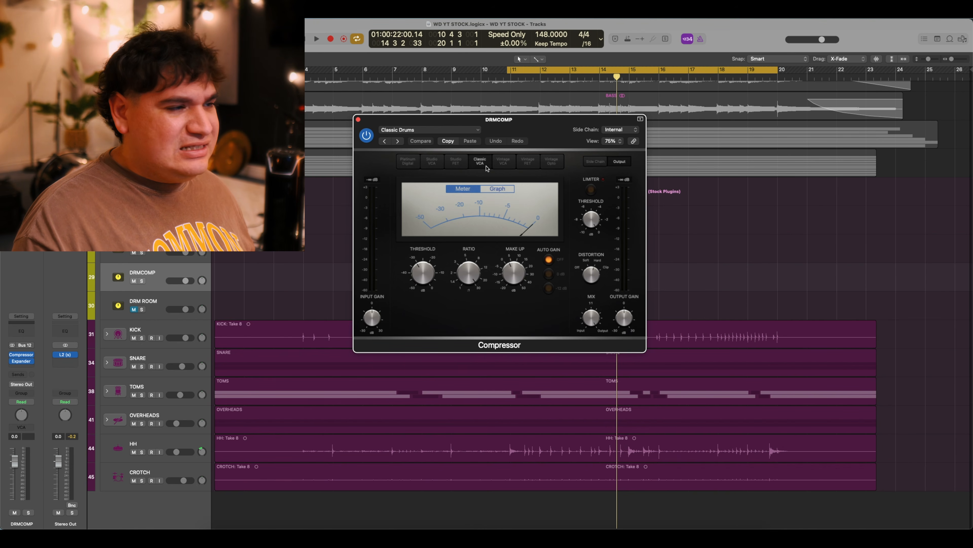
left_click(501, 189)
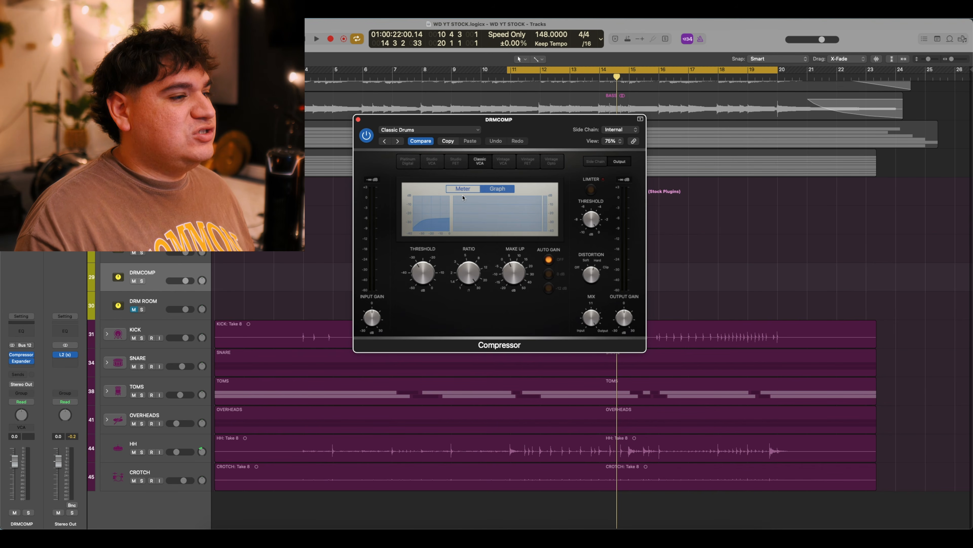
mouse_move(474, 281)
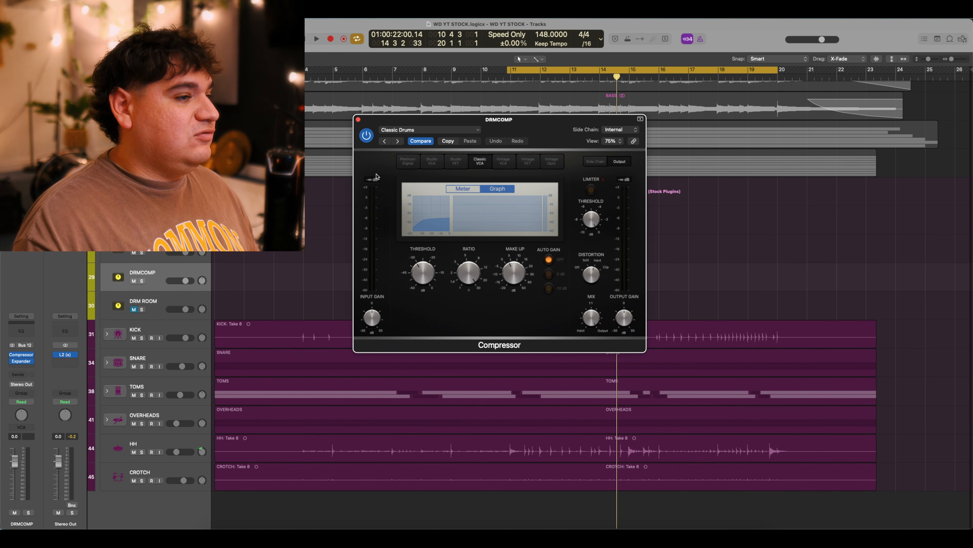
left_click(358, 120)
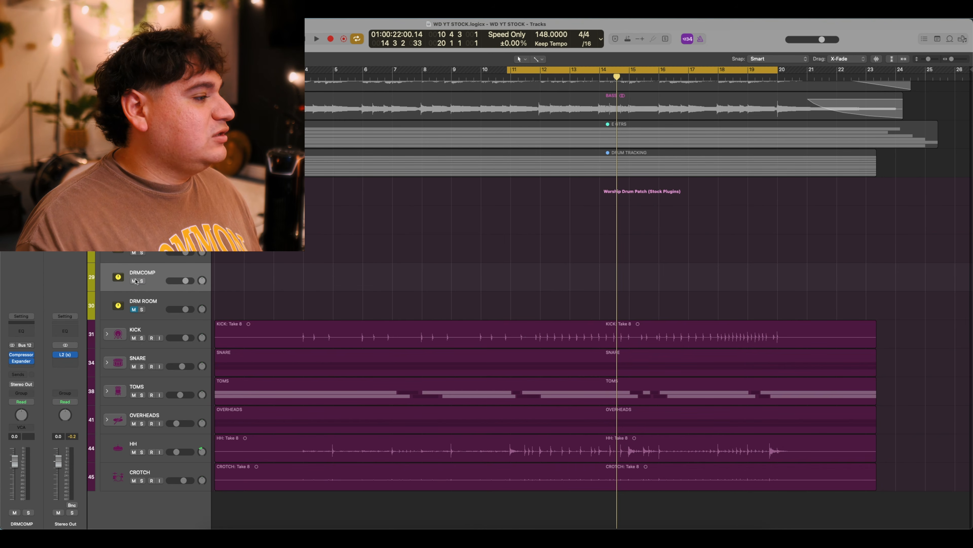
key("space")
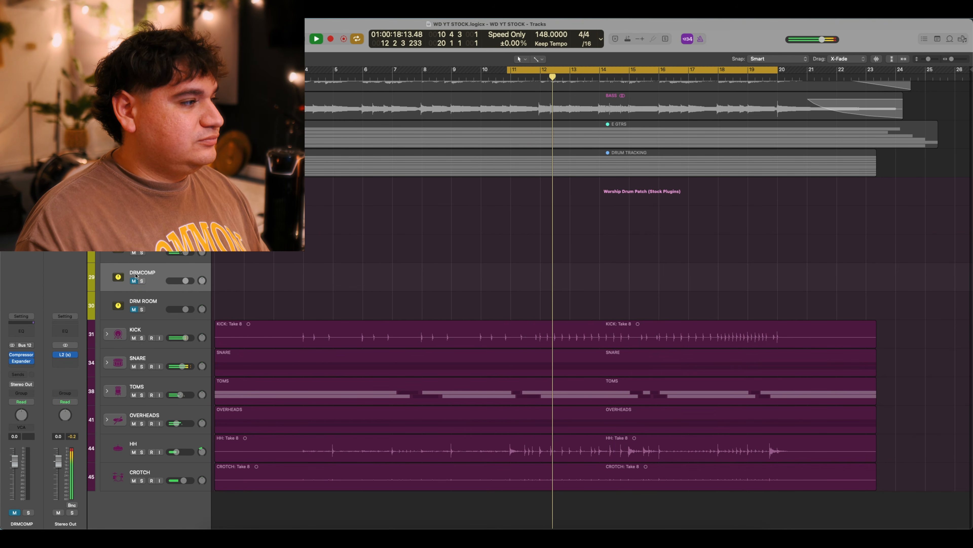
key("space")
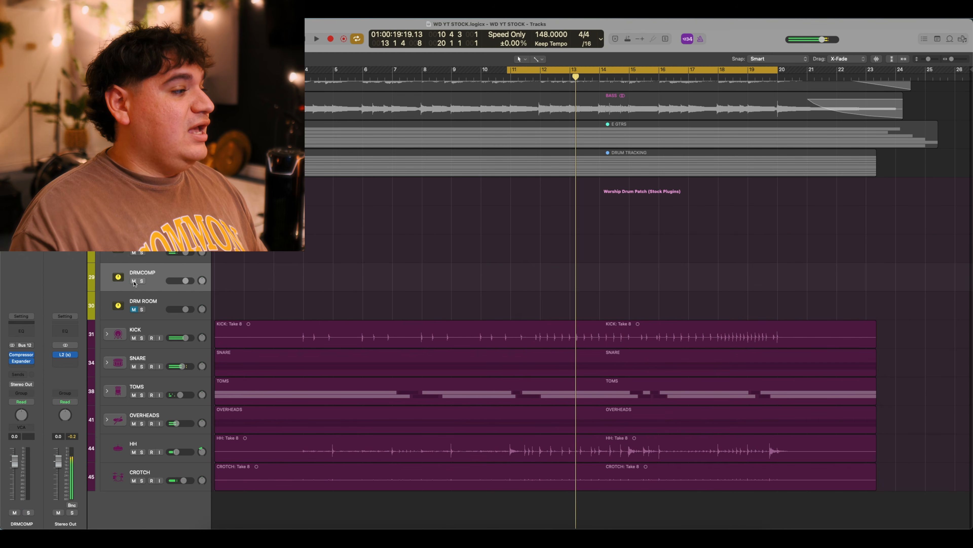
key("space")
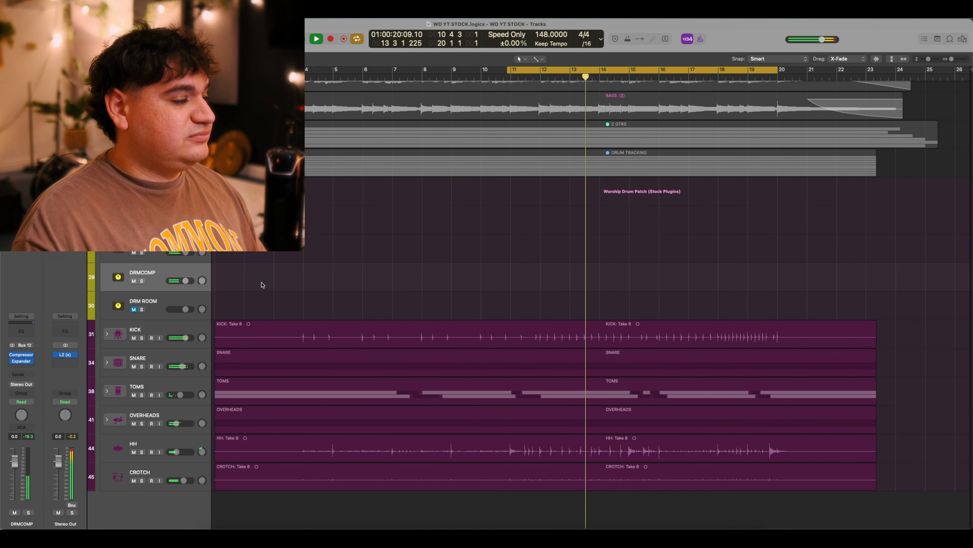
key("space")
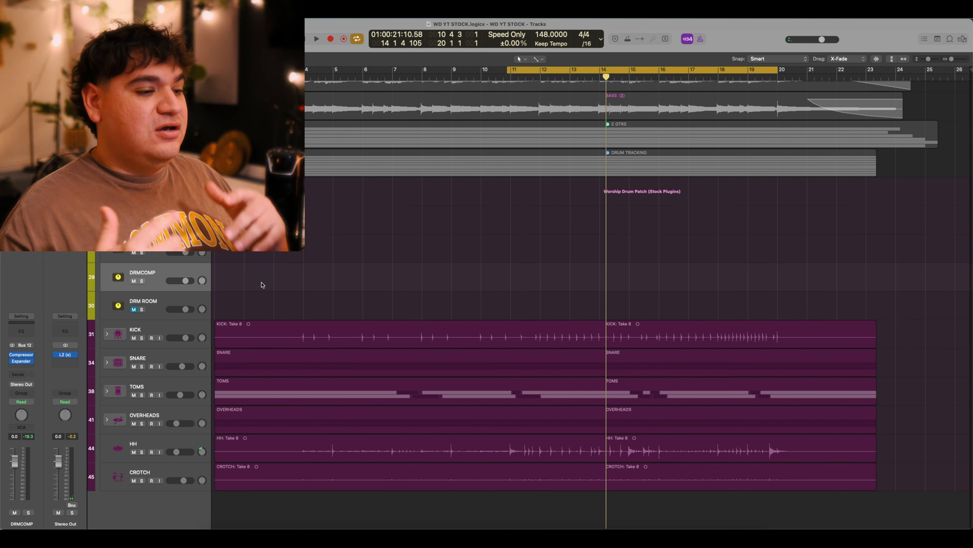
left_click(97, 356)
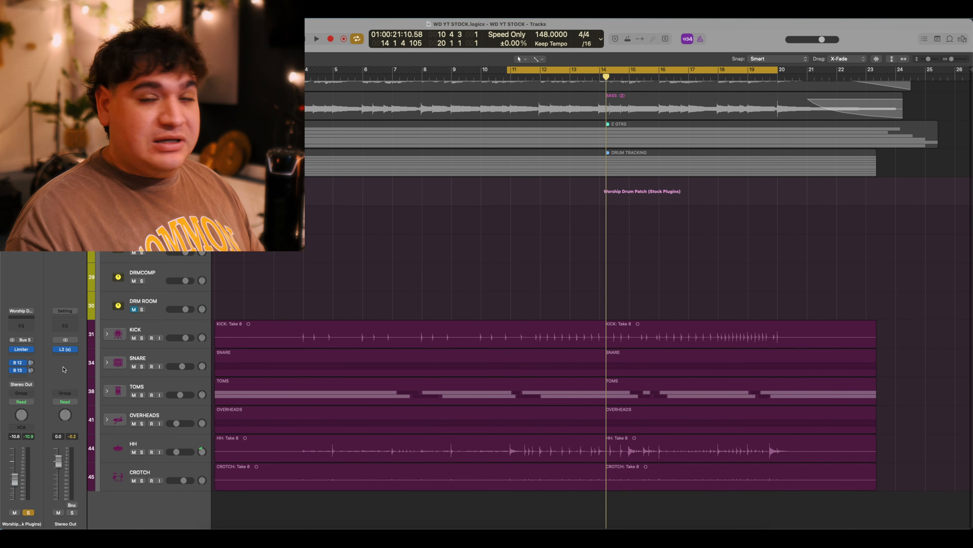
Select the DRM ROOM bus and inspect its Space Designer reverb.
left_click(125, 313)
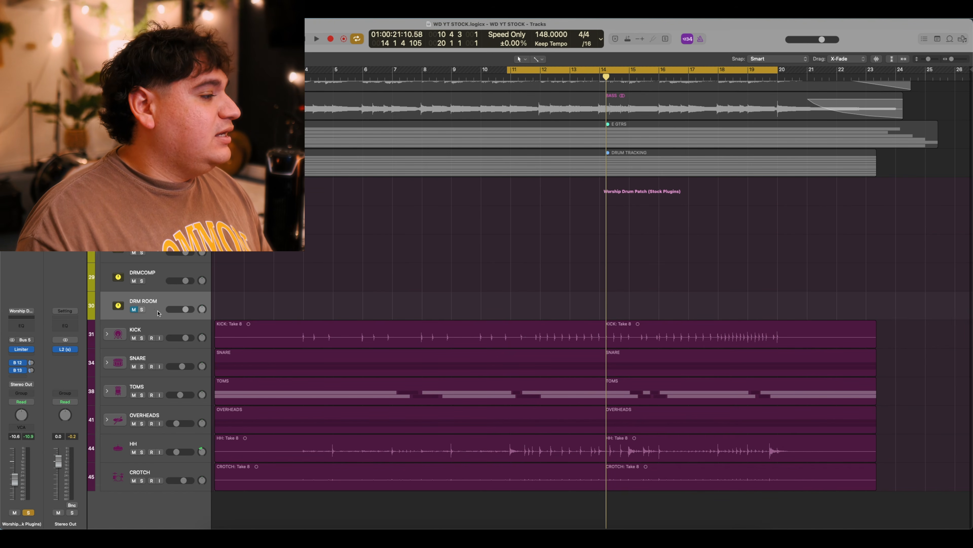
left_click(23, 362)
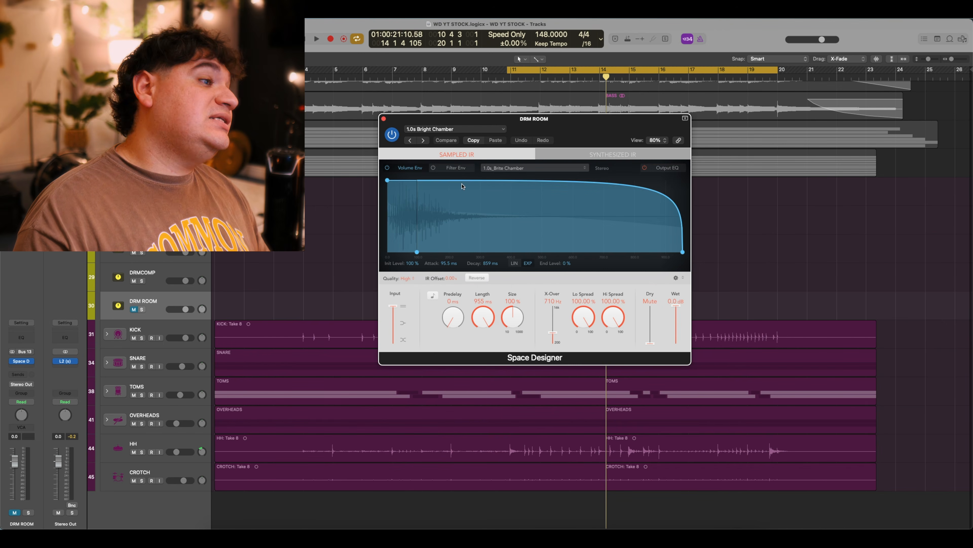
left_click_drag(563, 131, 563, 142)
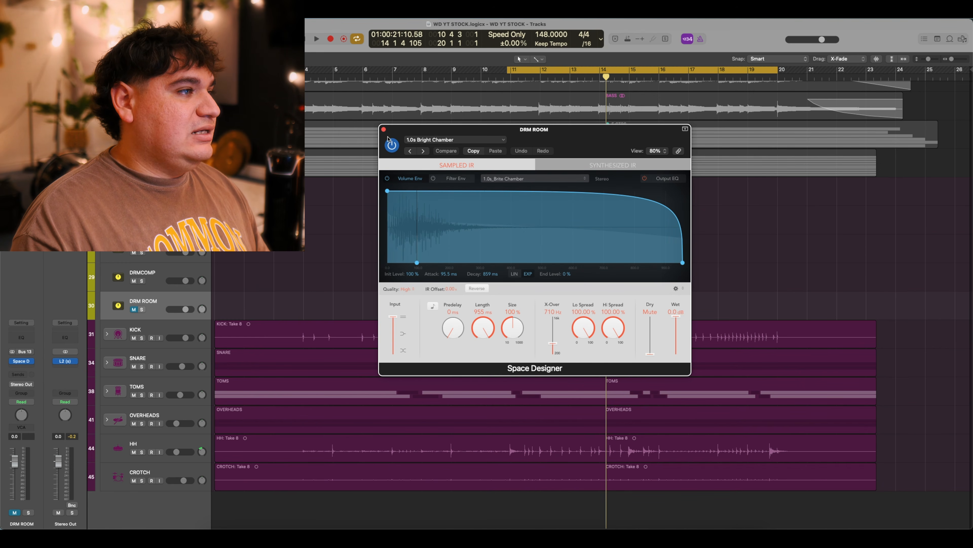
left_click(383, 129)
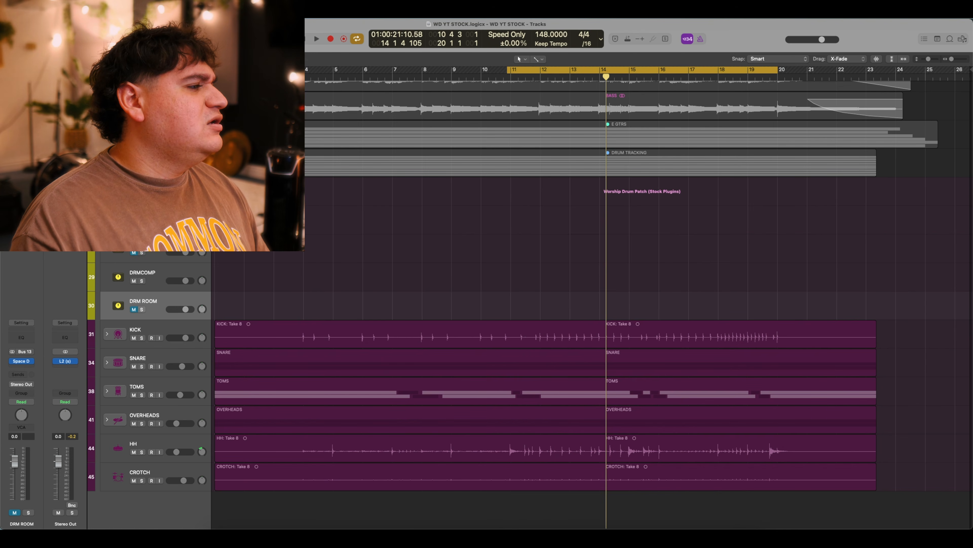
Compare the drums with DRM ROOM muted and unmuted, leaving the room reverb unmuted and playing.
left_click(133, 309)
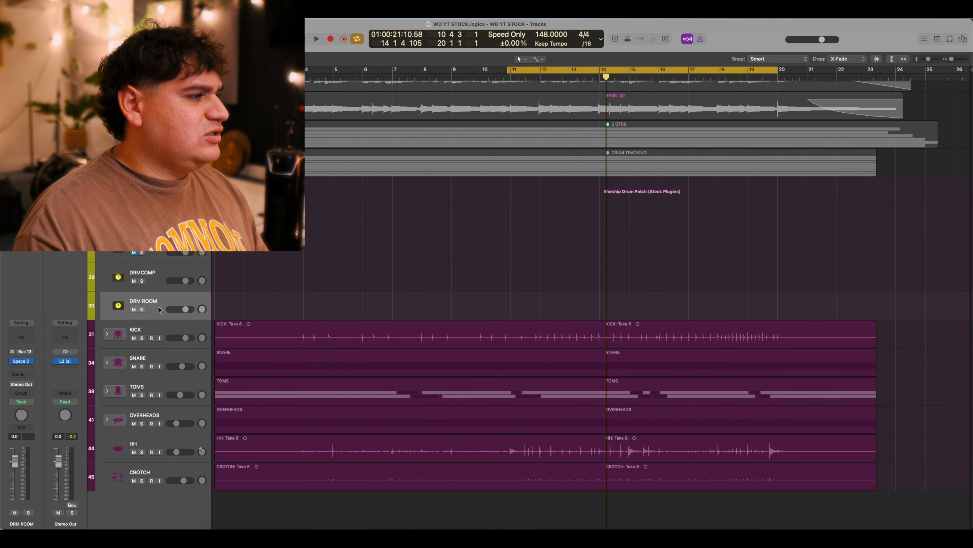
left_click(133, 310)
key("space")
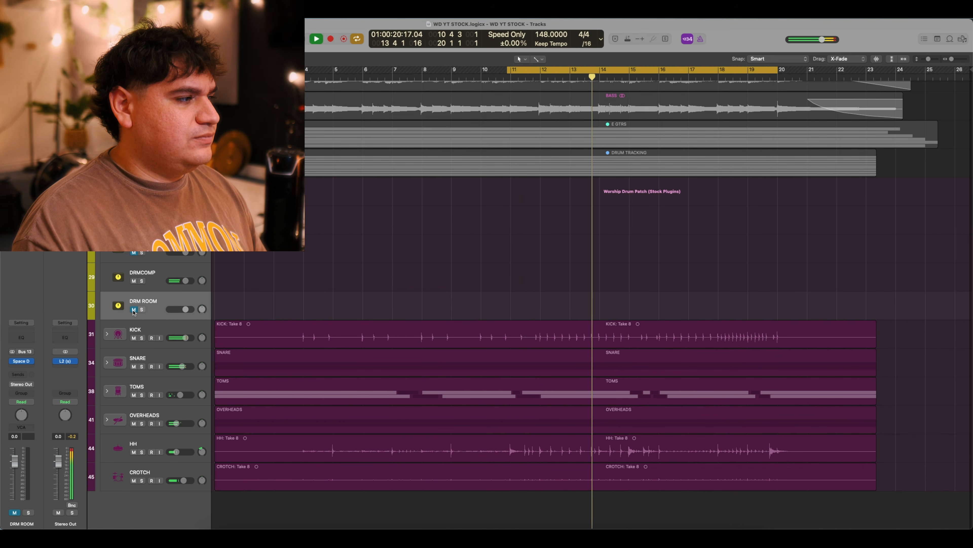
key("space")
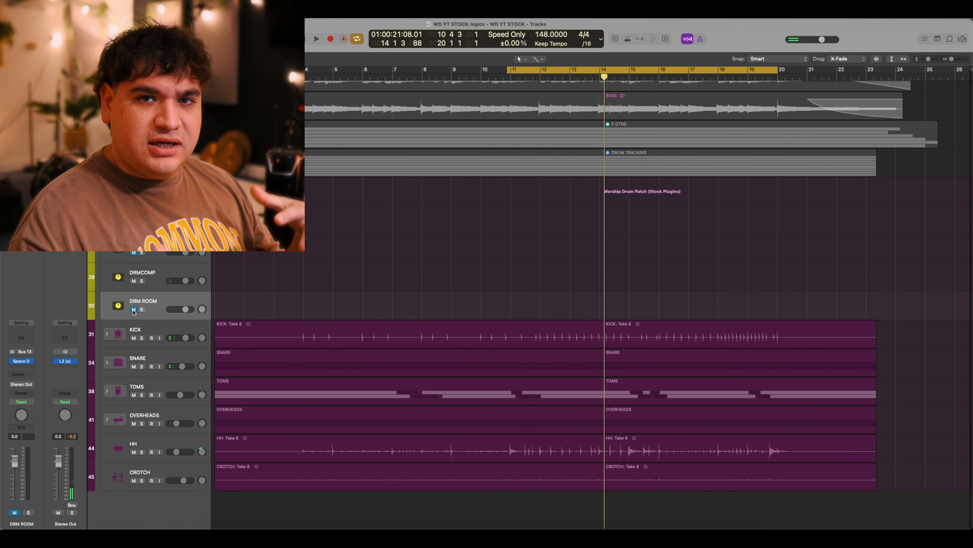
left_click(134, 310)
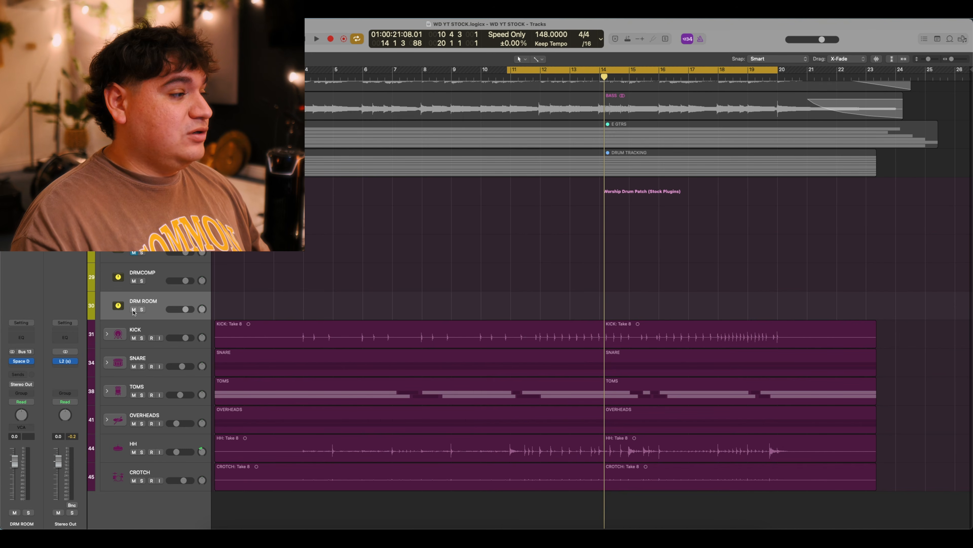
key("space")
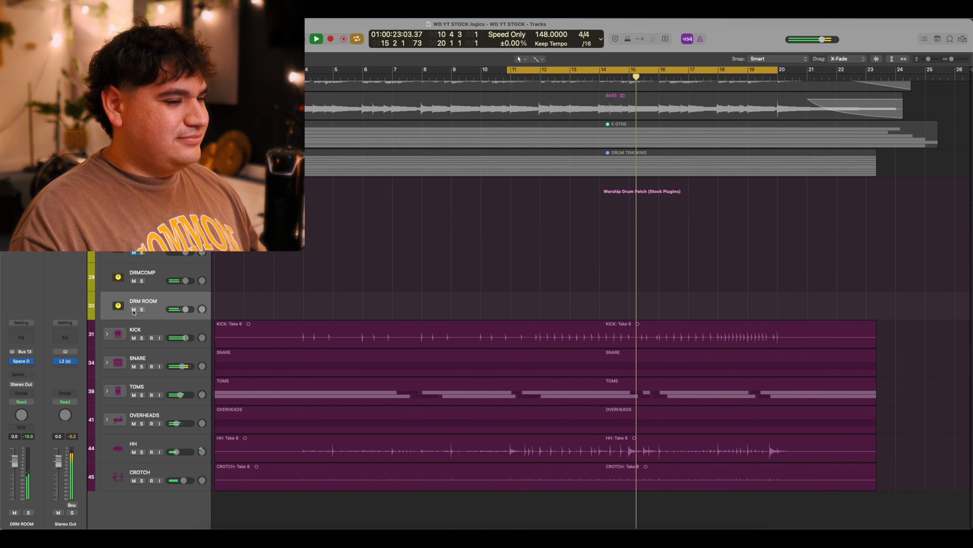
key("space")
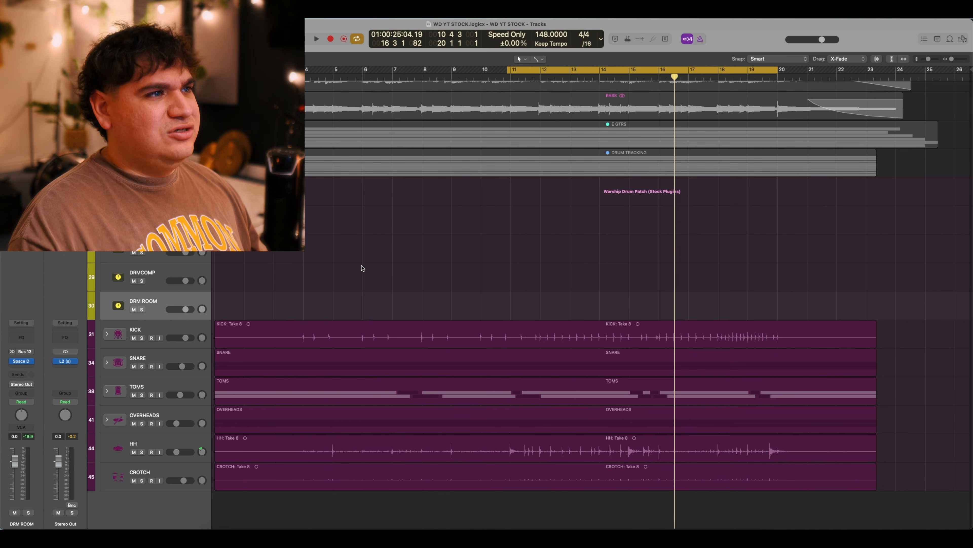
key("space")
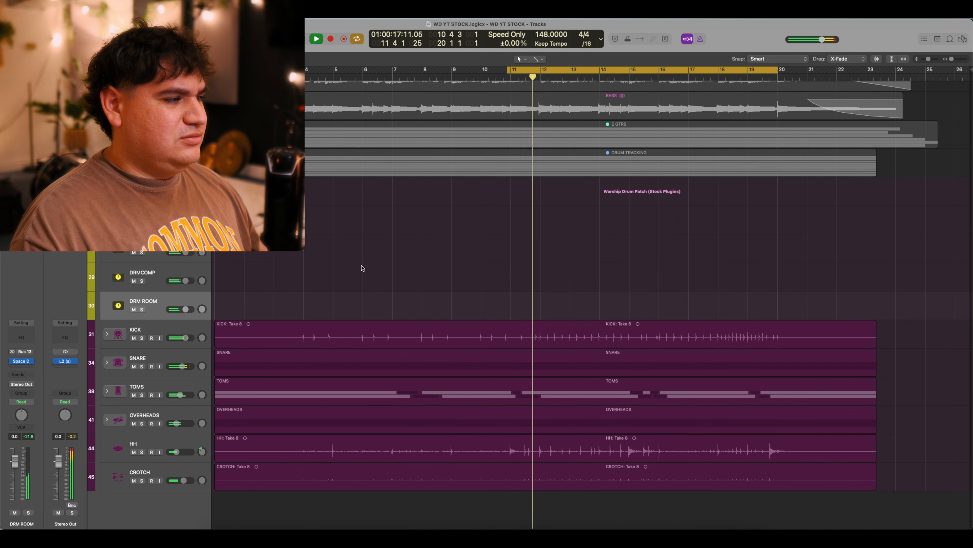